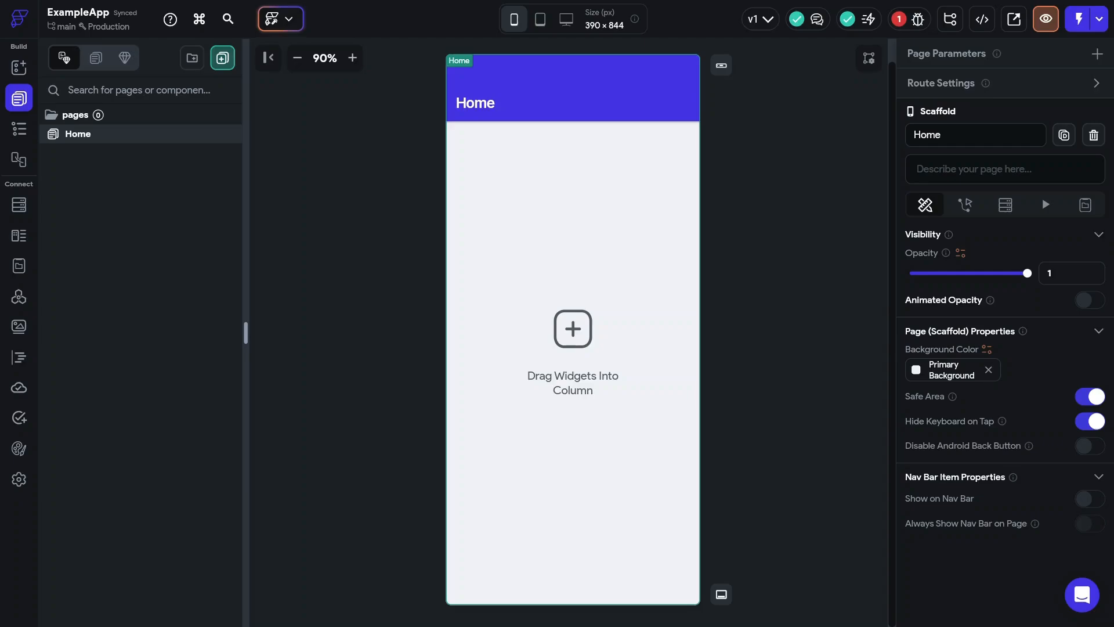
- Review the Firestore security rules in Settings, then return to the six-field users collection schema
{"action": "left_click", "coordinate": [19, 205]}
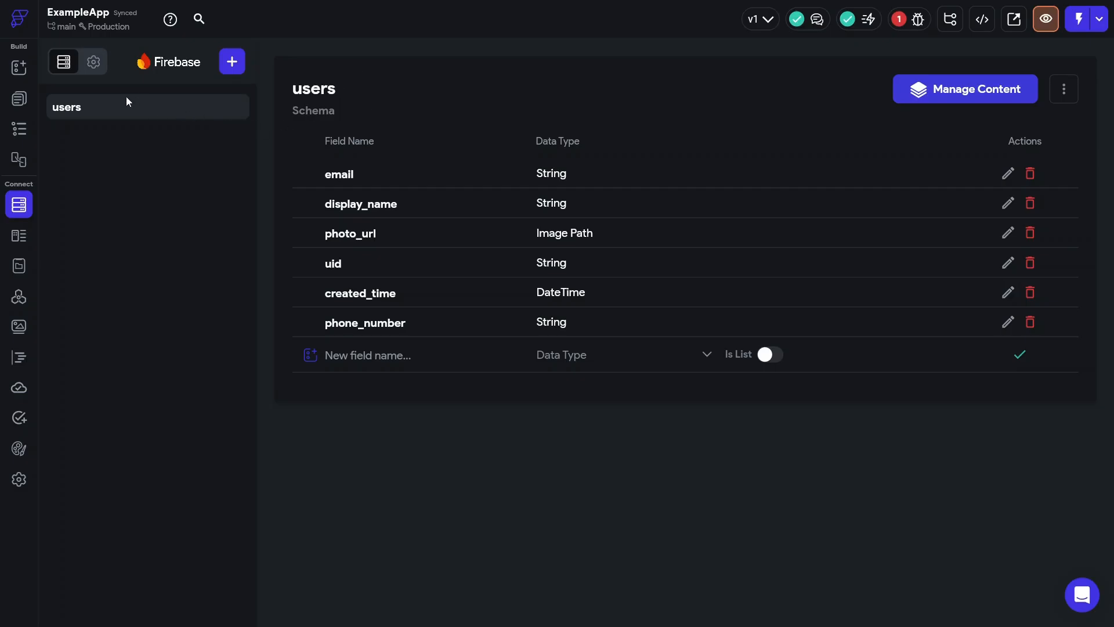
{"action": "left_click", "coordinate": [91, 64]}
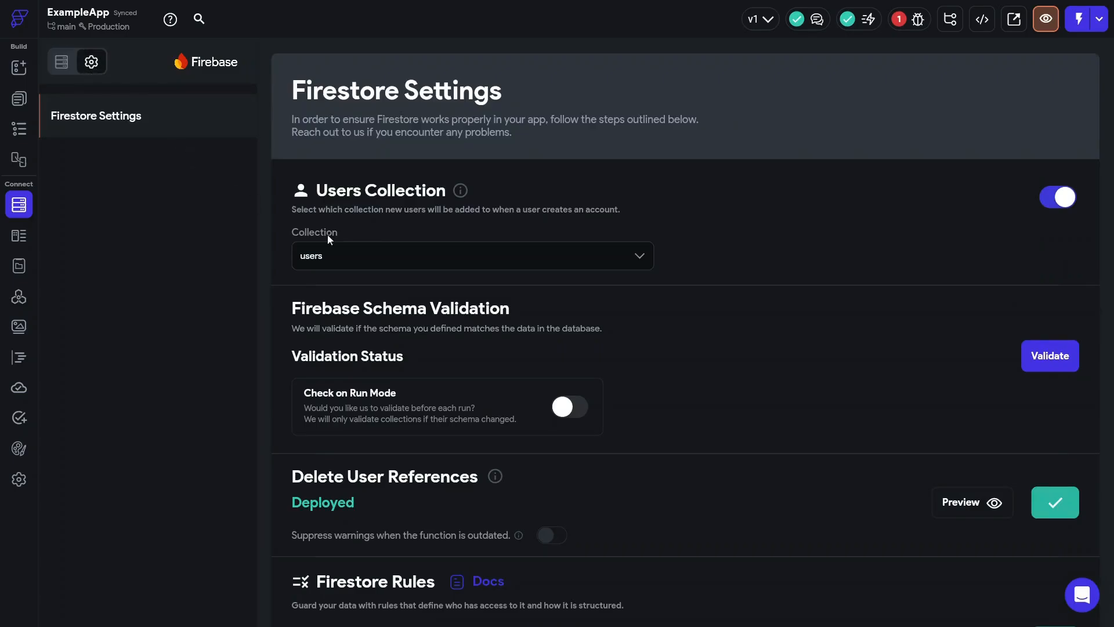
{"action": "scroll", "coordinate": [563, 389], "scroll_direction": "down", "scroll_amount": 4}
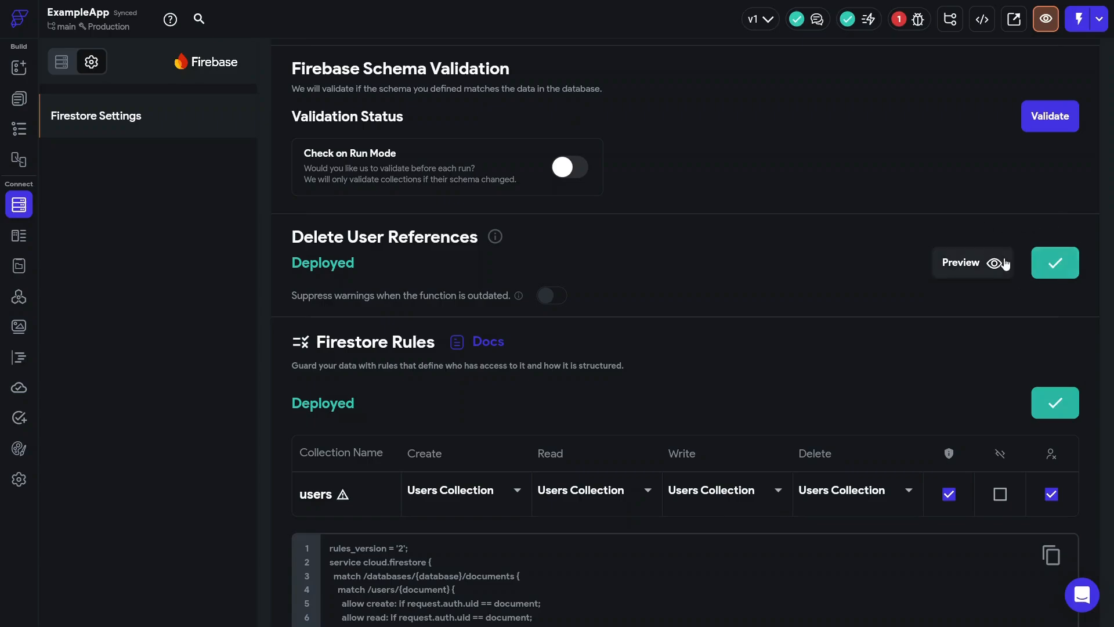
{"action": "scroll", "coordinate": [1030, 278], "scroll_direction": "down", "scroll_amount": 1}
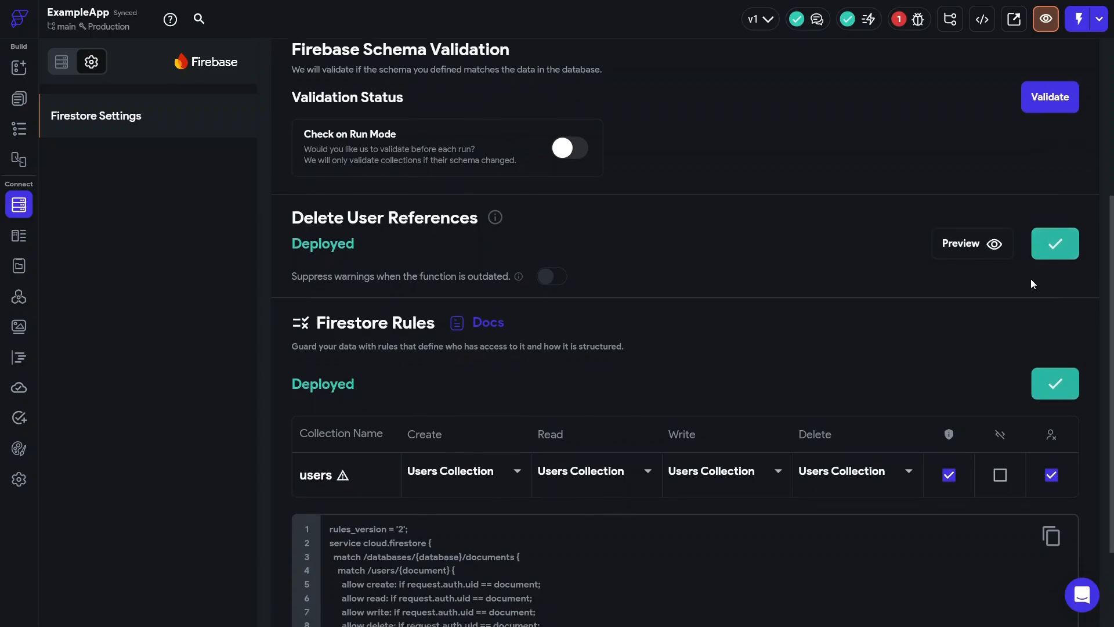
{"action": "scroll", "coordinate": [1010, 249], "scroll_direction": "down", "scroll_amount": 1}
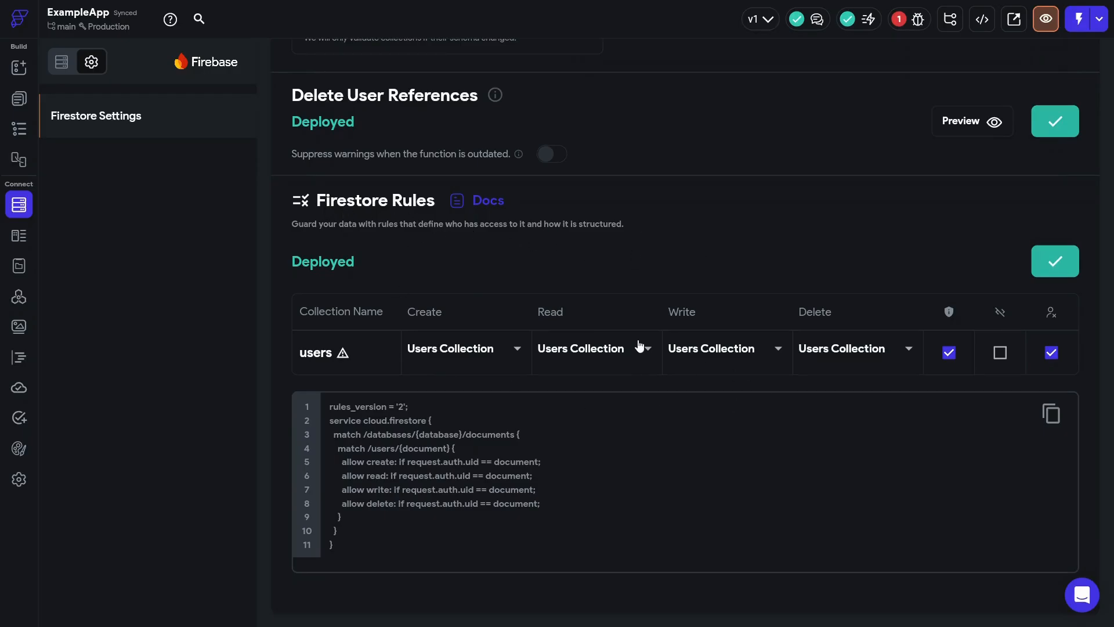
{"action": "scroll", "coordinate": [637, 333], "scroll_direction": "up", "scroll_amount": 1}
{"action": "scroll", "coordinate": [637, 319], "scroll_direction": "up", "scroll_amount": 1}
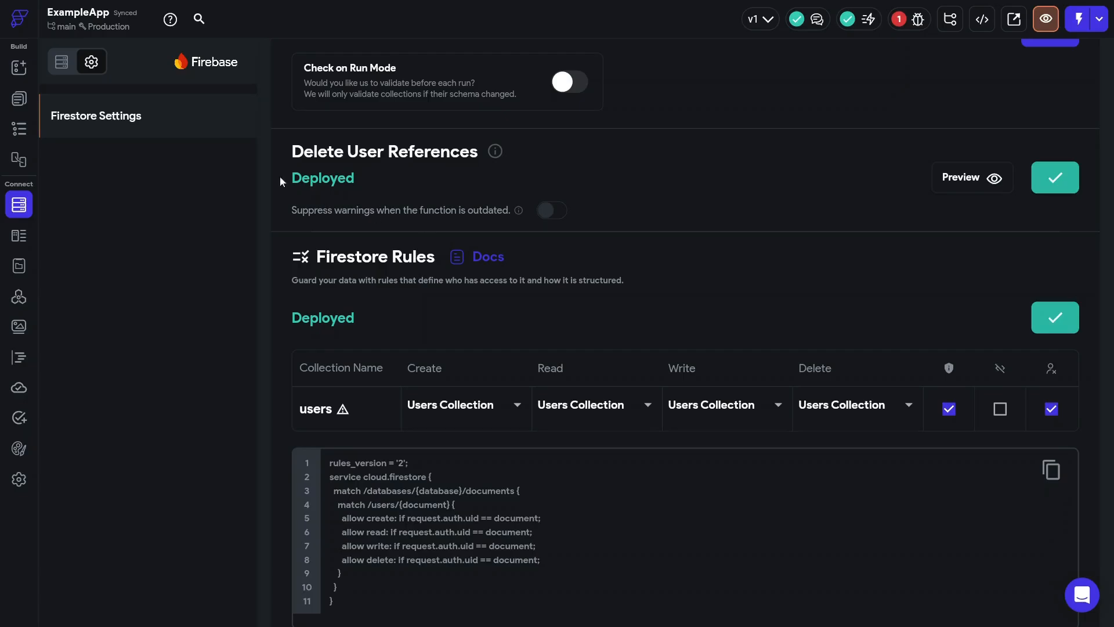
{"action": "left_click", "coordinate": [61, 64]}
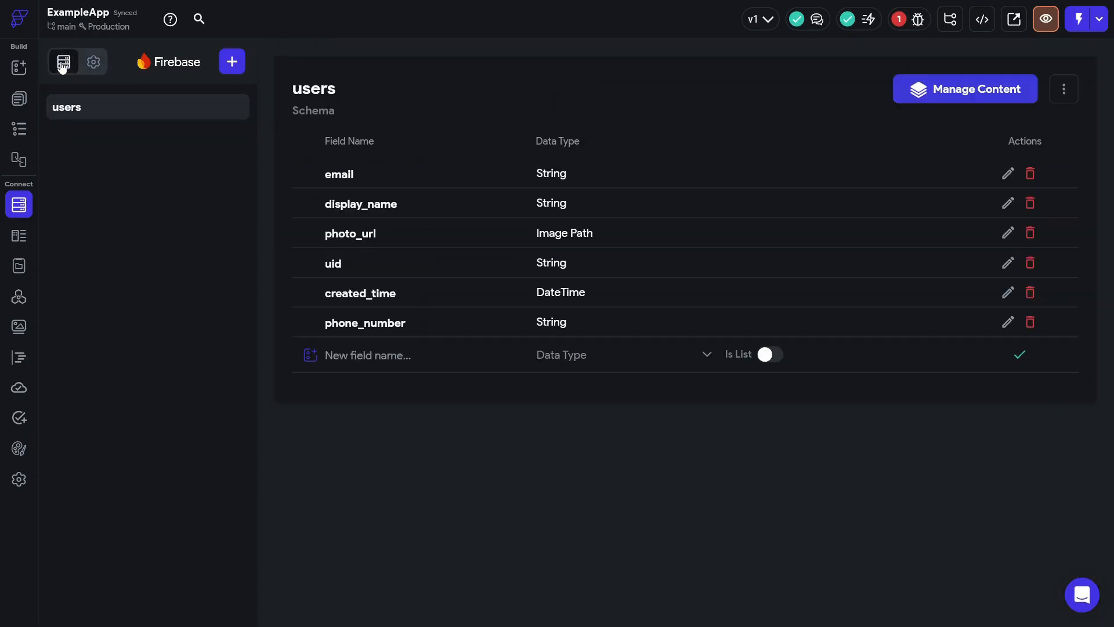
- Add a blank page named Login to the project
{"action": "left_click", "coordinate": [19, 98]}
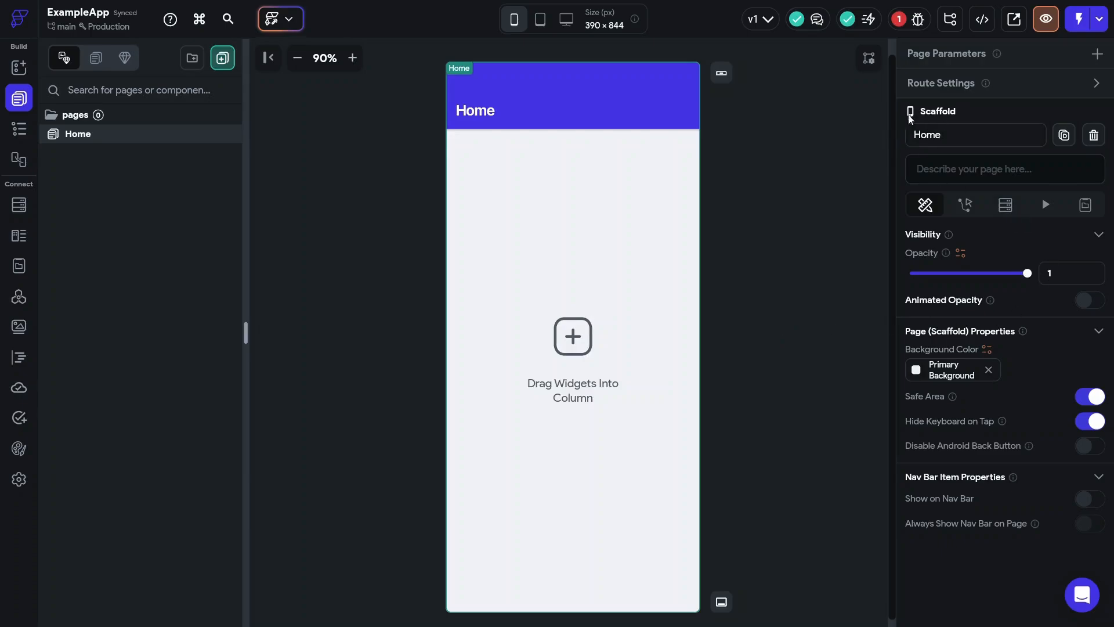
{"action": "left_click", "coordinate": [227, 61]}
{"action": "left_click", "coordinate": [284, 349]}
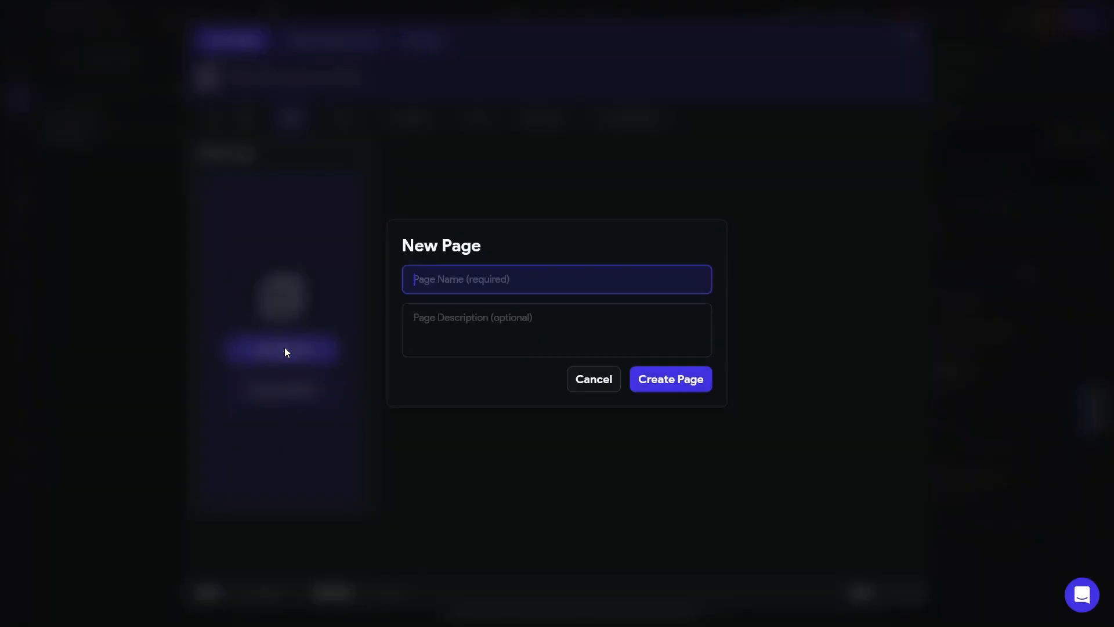
{"action": "type", "text": "Login"}
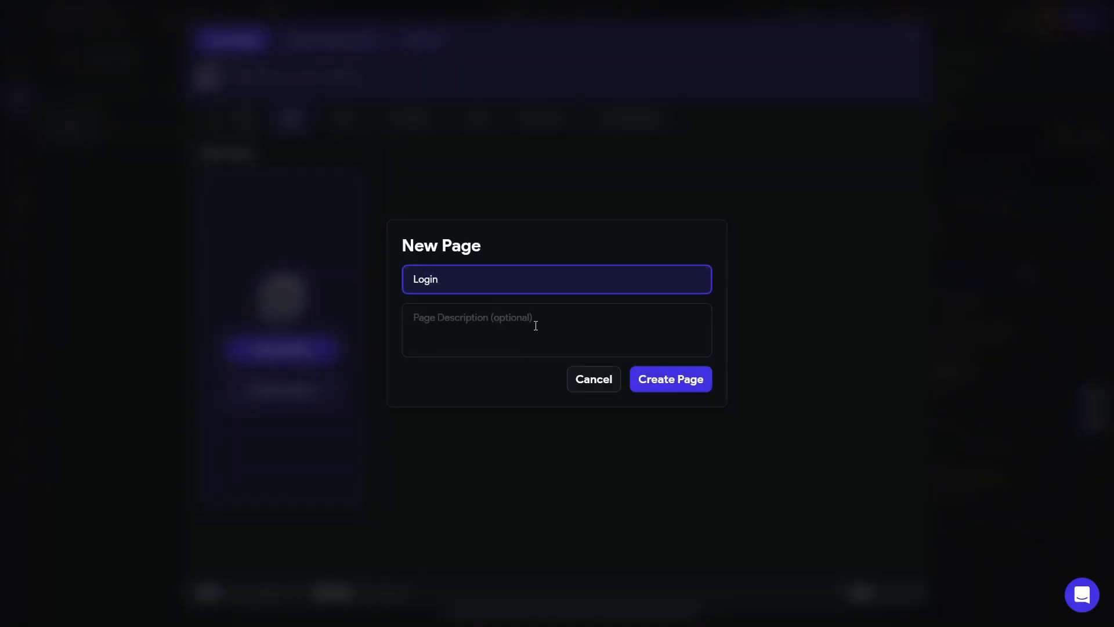
{"action": "left_click", "coordinate": [674, 387]}
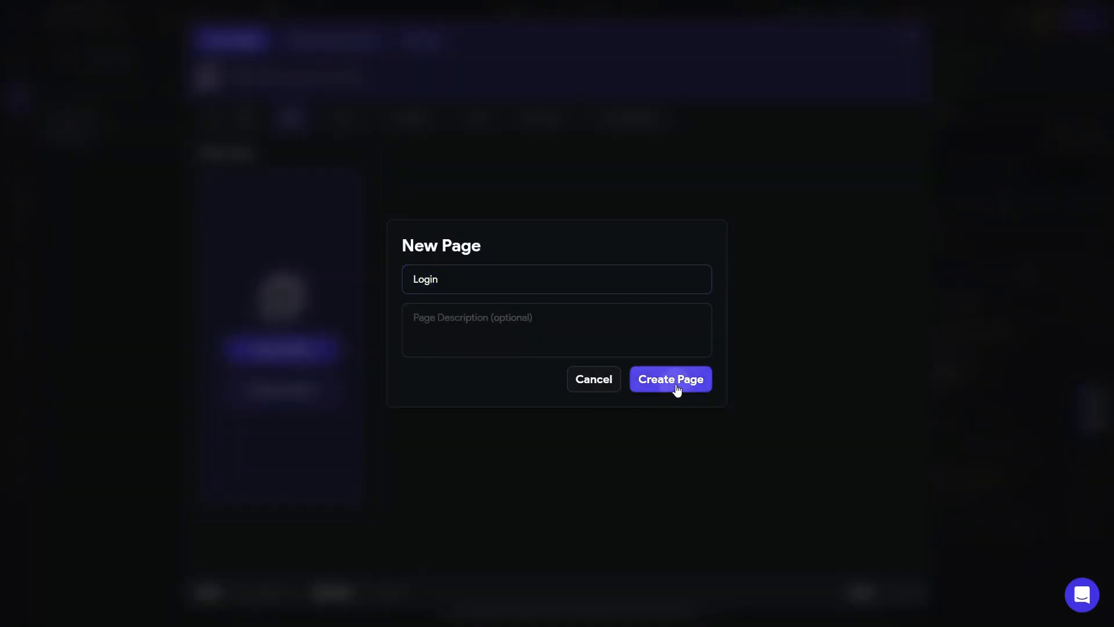
- Add a second blank page named Signup
{"action": "left_click", "coordinate": [222, 58]}
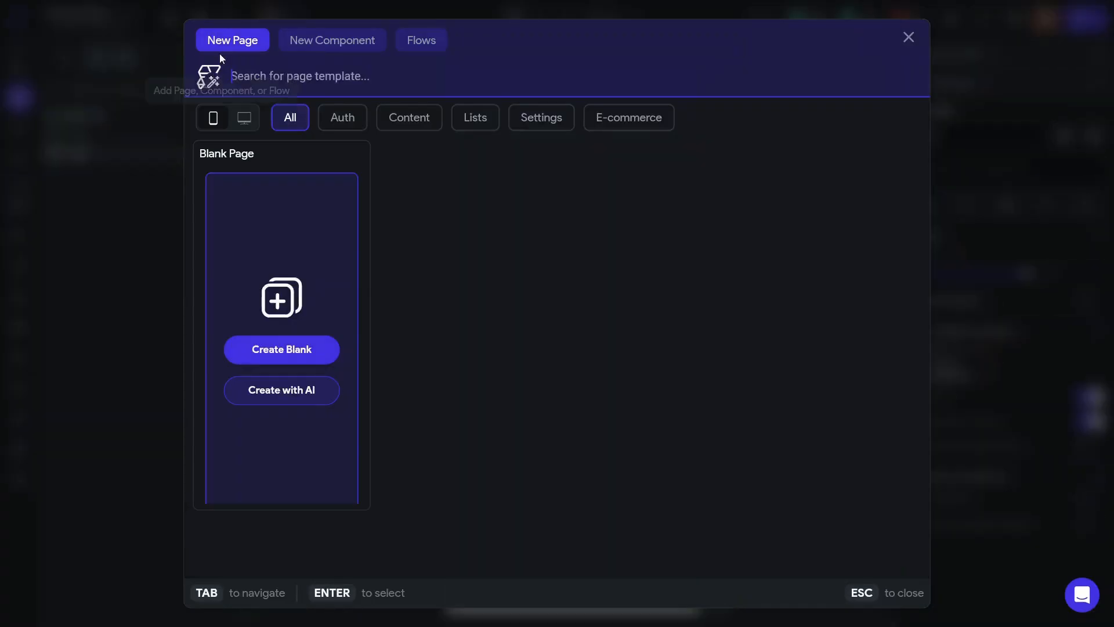
{"action": "left_click", "coordinate": [286, 351]}
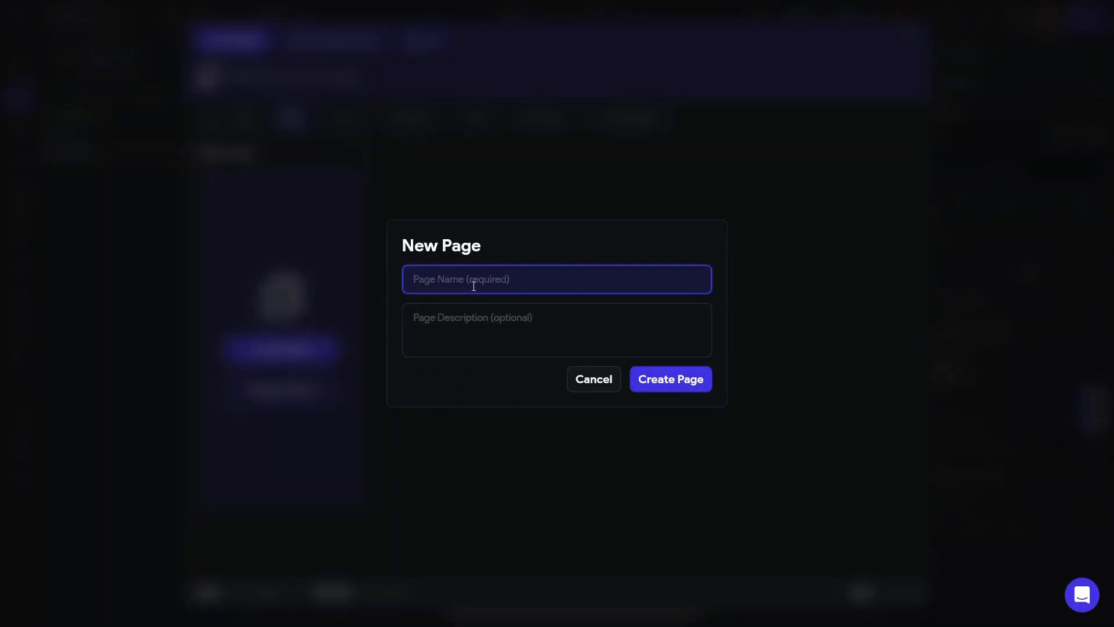
{"action": "type", "text": "Signup"}
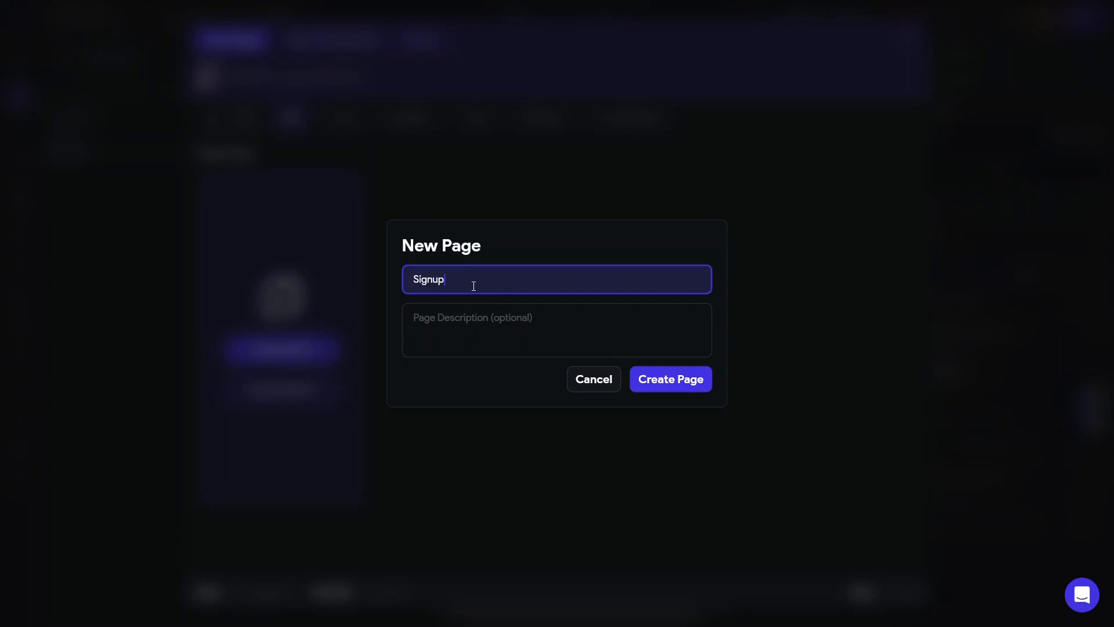
{"action": "left_click", "coordinate": [659, 387]}
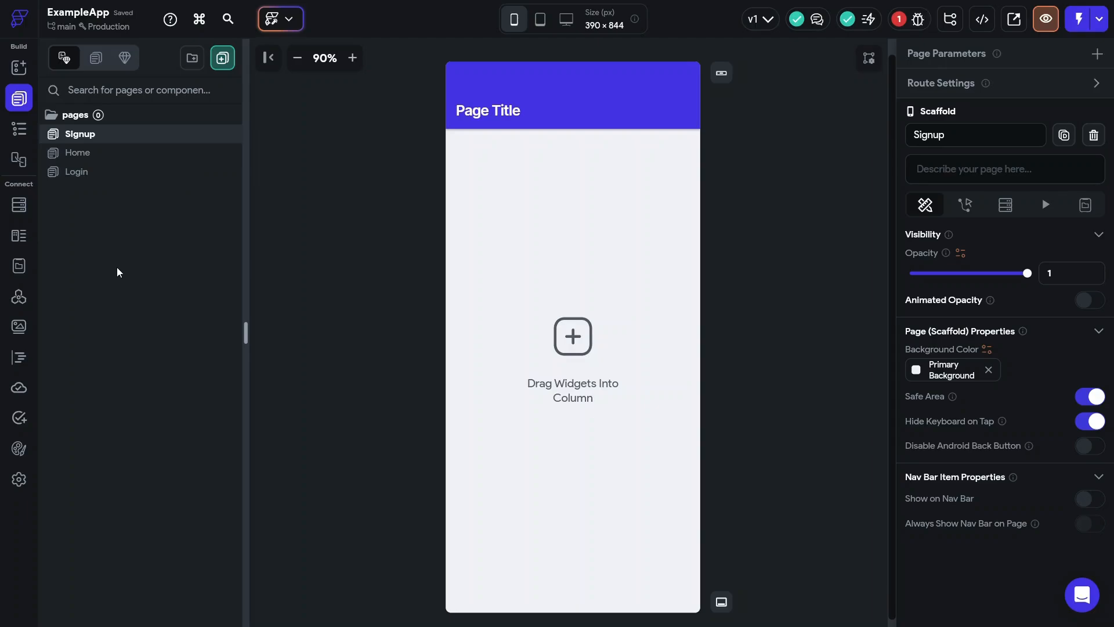
- Change the Signup page's header text from Page Title to Signup
{"action": "left_click", "coordinate": [493, 112]}
{"action": "left_click", "coordinate": [947, 74]}
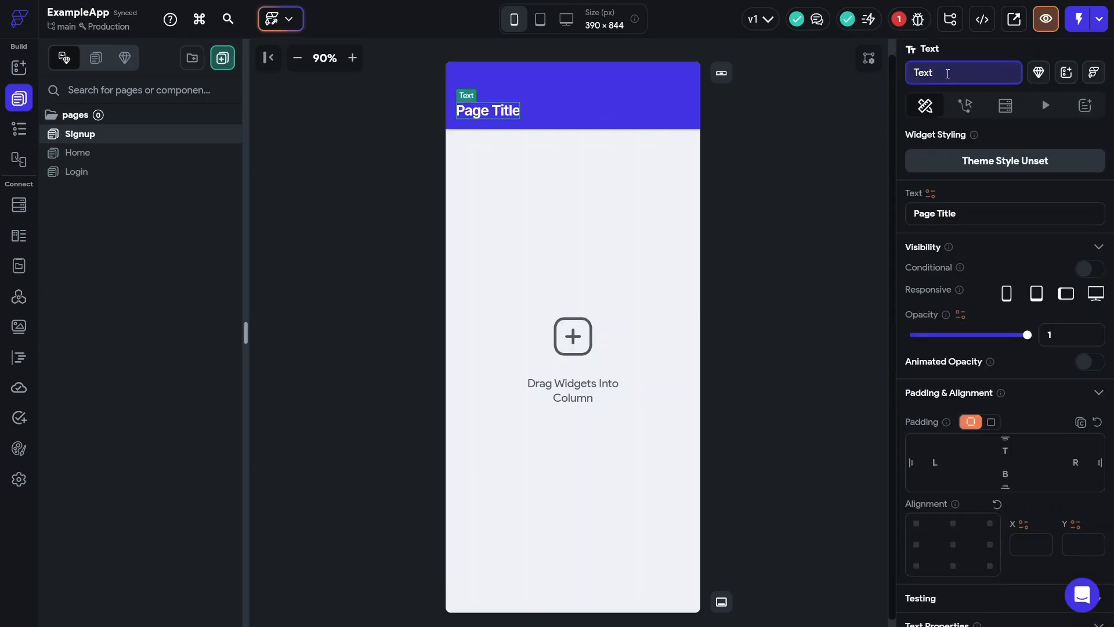
{"action": "left_click", "coordinate": [986, 216]}
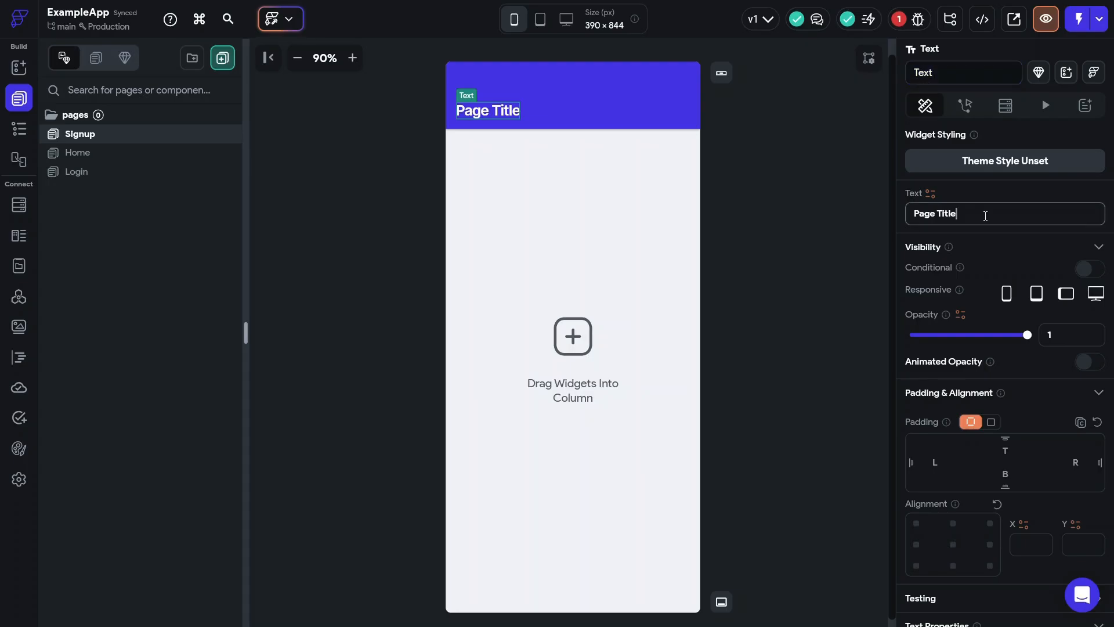
{"action": "key", "text": "ctrl+a"}
{"action": "type", "text": "Signup"}
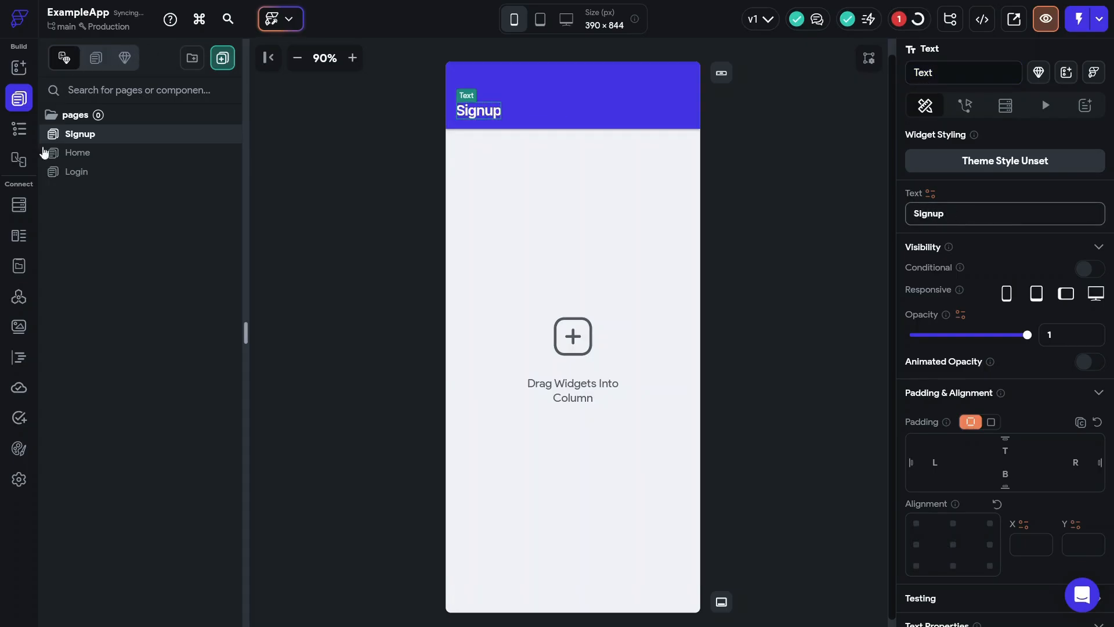
{"action": "key", "text": "Return"}
- Change the Login page's header text from Page Title to Login
{"action": "left_click", "coordinate": [89, 176]}
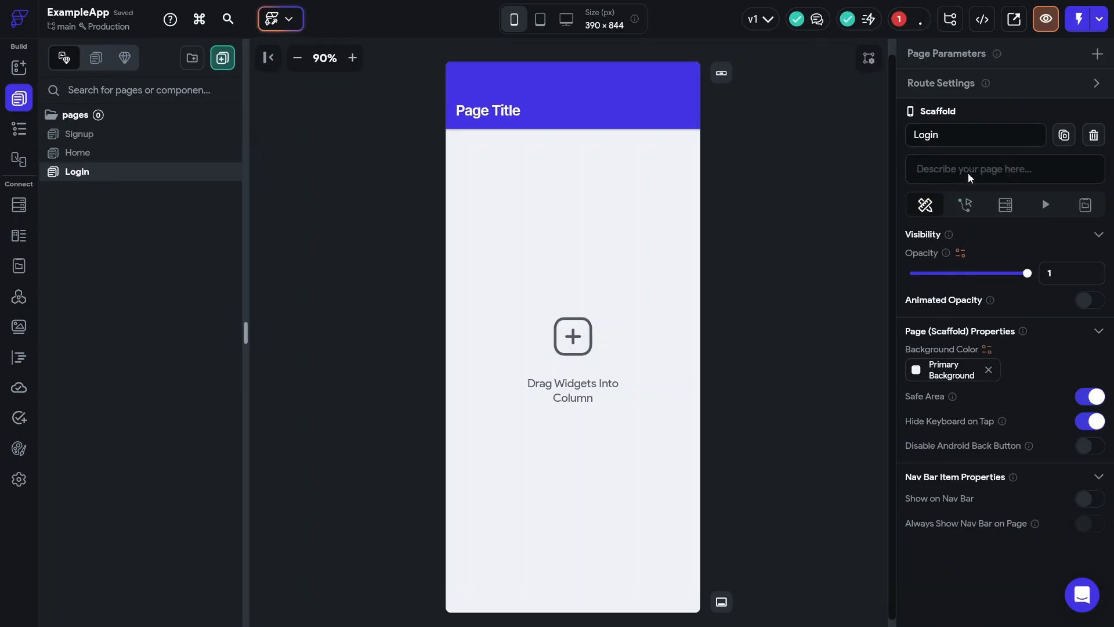
{"action": "left_click", "coordinate": [955, 139]}
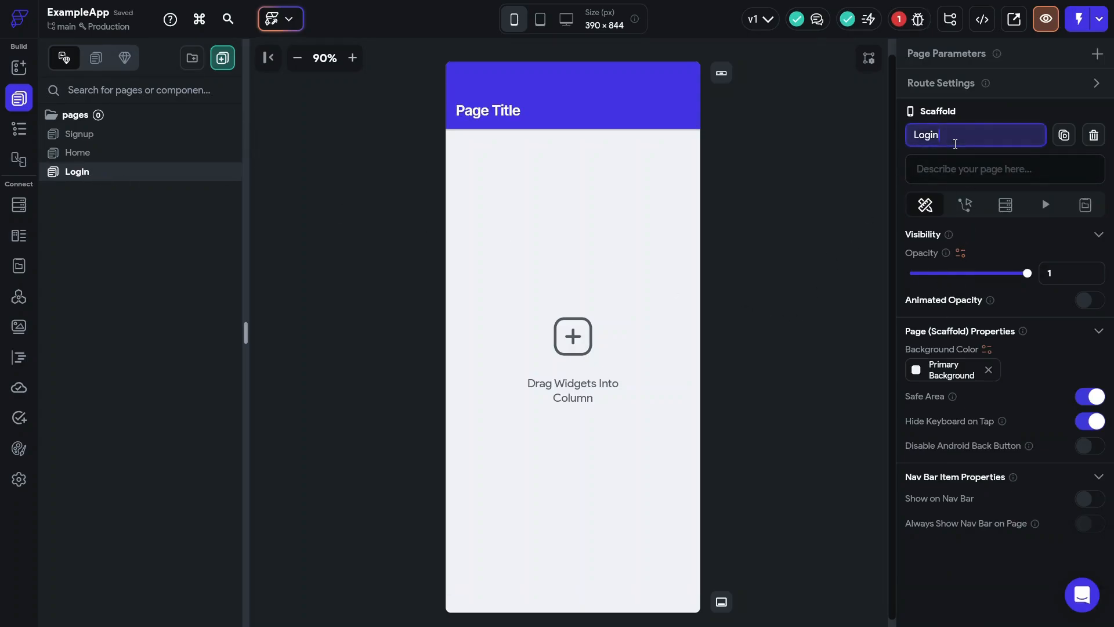
{"action": "left_click", "coordinate": [504, 110]}
{"action": "left_click", "coordinate": [950, 215]}
{"action": "key", "text": "ctrl+a"}
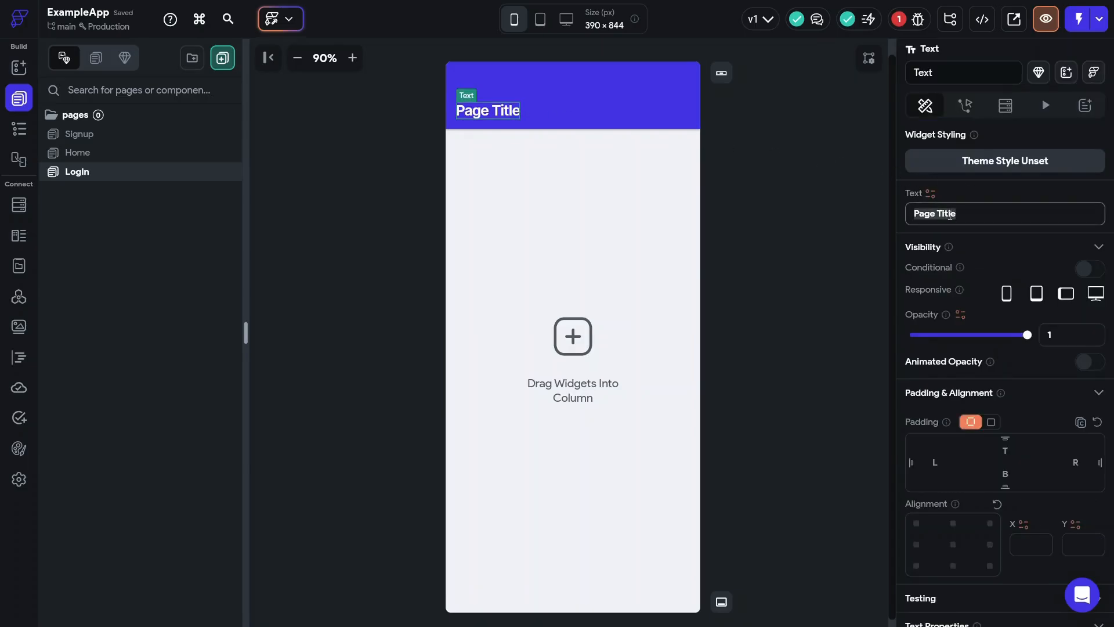
{"action": "type", "text": "Login"}
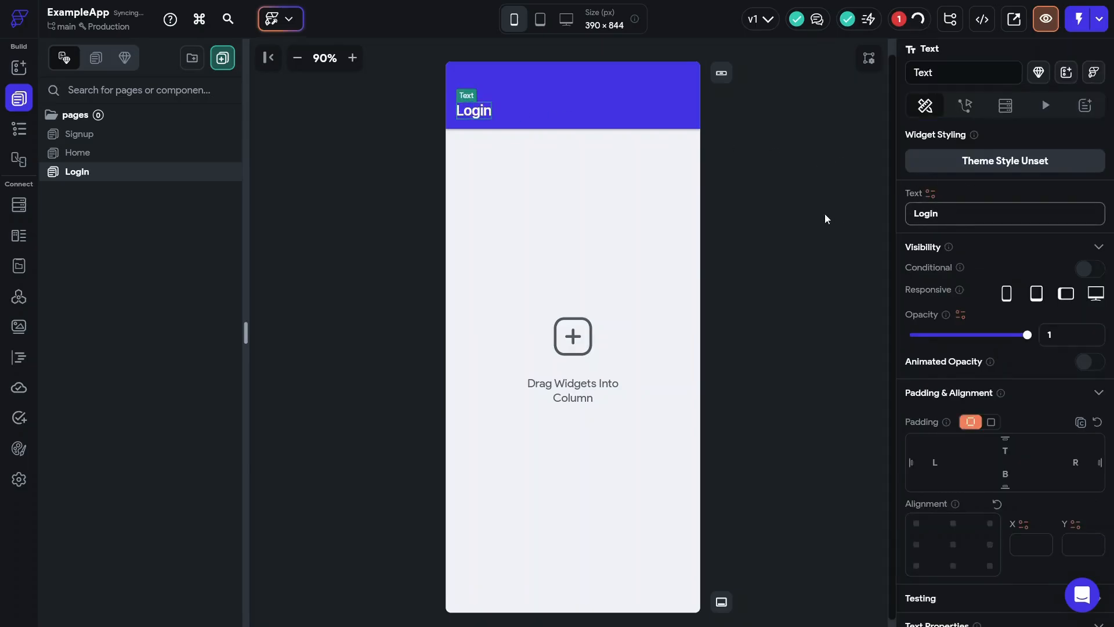
{"action": "left_click", "coordinate": [814, 215]}
{"action": "left_click", "coordinate": [558, 50]}
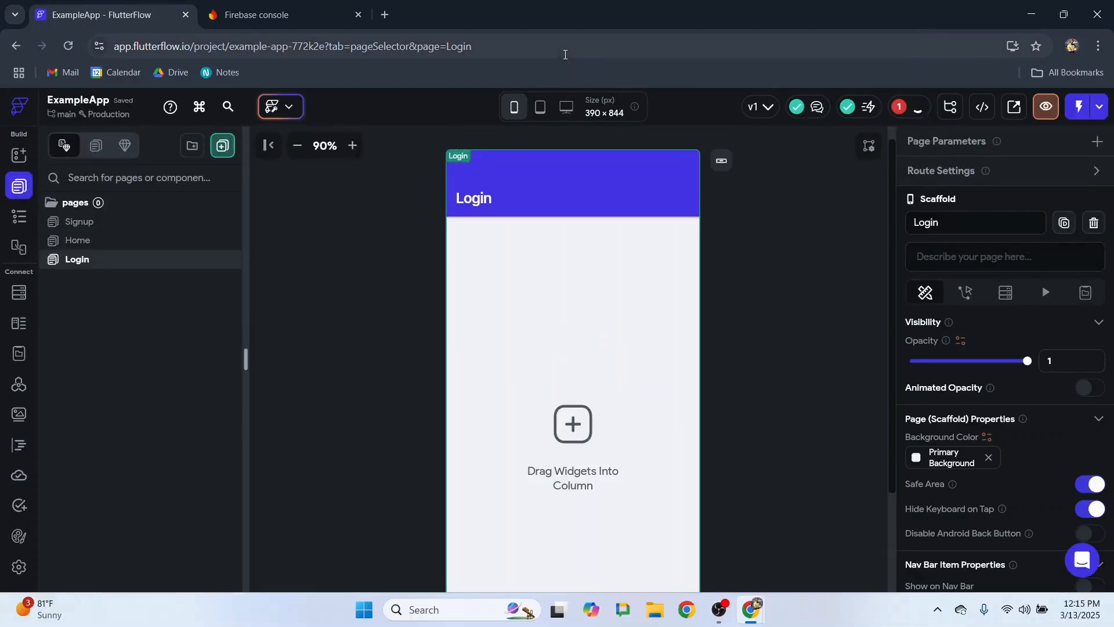
- Go to the Authentication section of the ExampleApp project in the Firebase console
{"action": "mouse_move", "coordinate": [270, 16]}
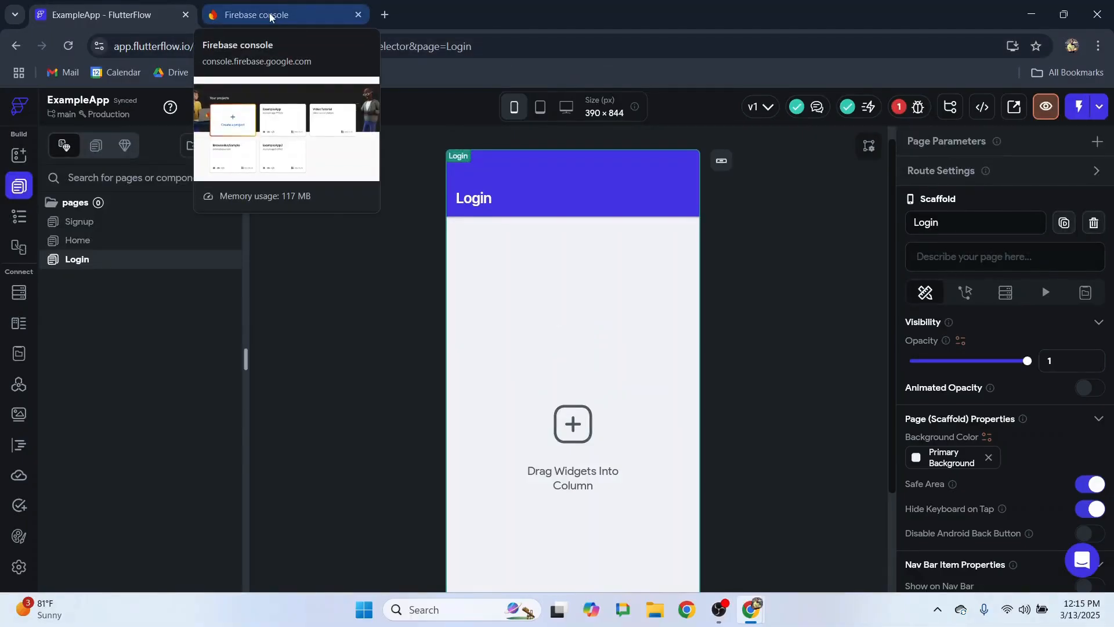
{"action": "left_click", "coordinate": [279, 19]}
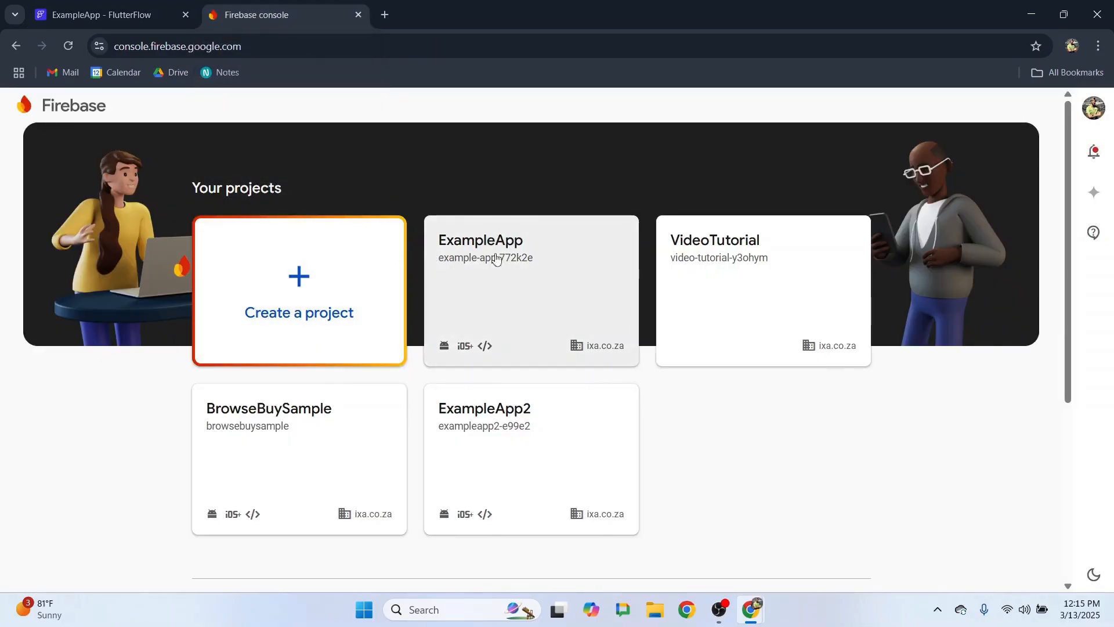
{"action": "left_click", "coordinate": [521, 260]}
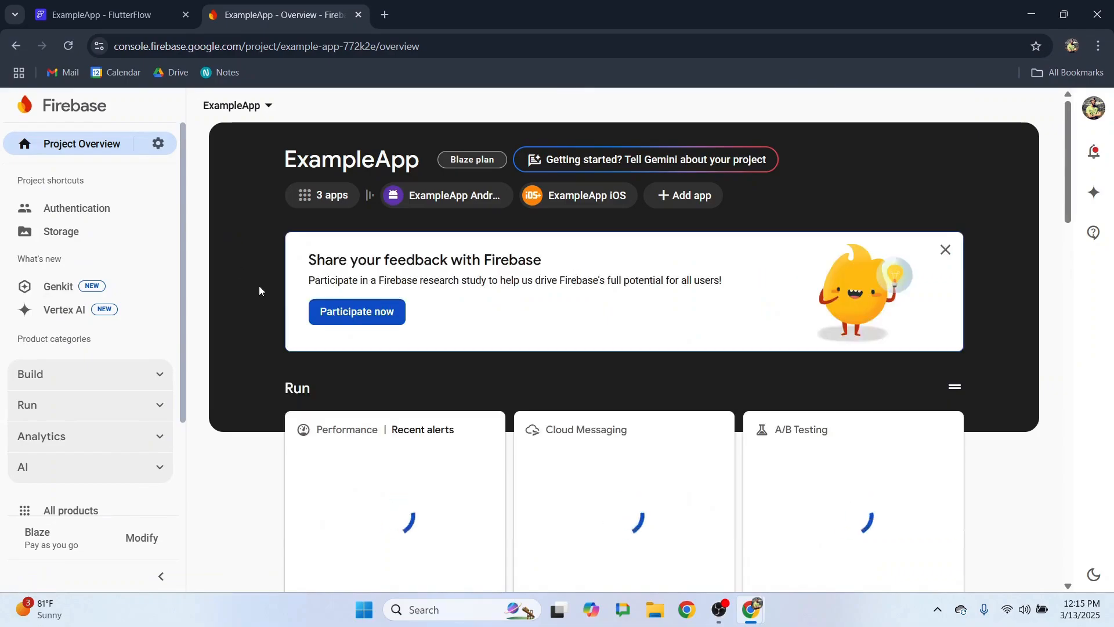
{"action": "scroll", "coordinate": [259, 287], "scroll_direction": "down", "scroll_amount": 3}
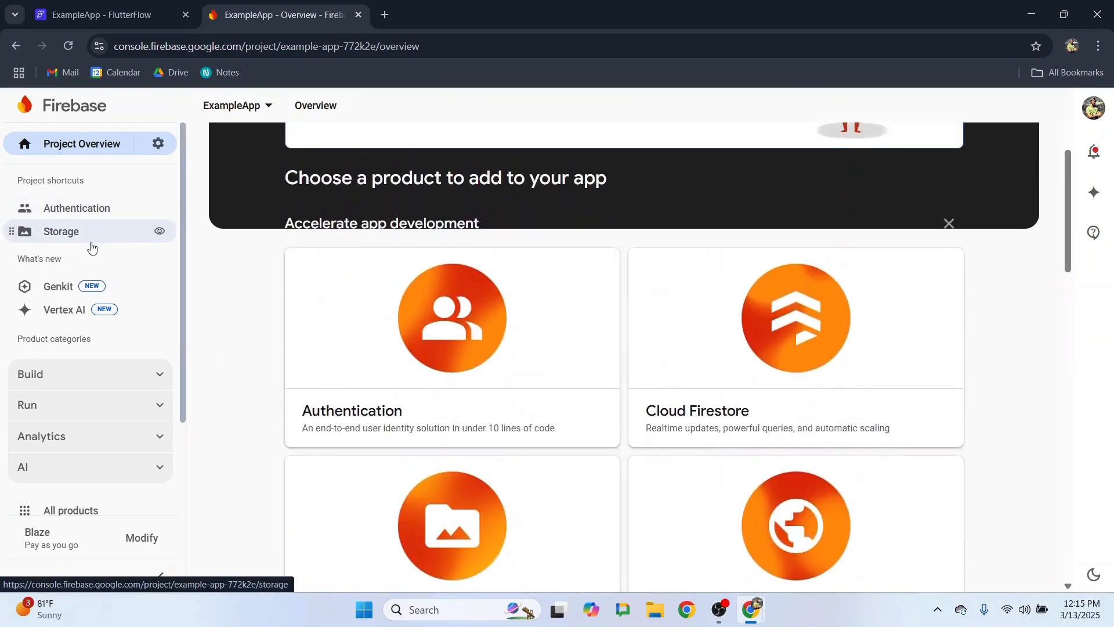
{"action": "left_click", "coordinate": [161, 374]}
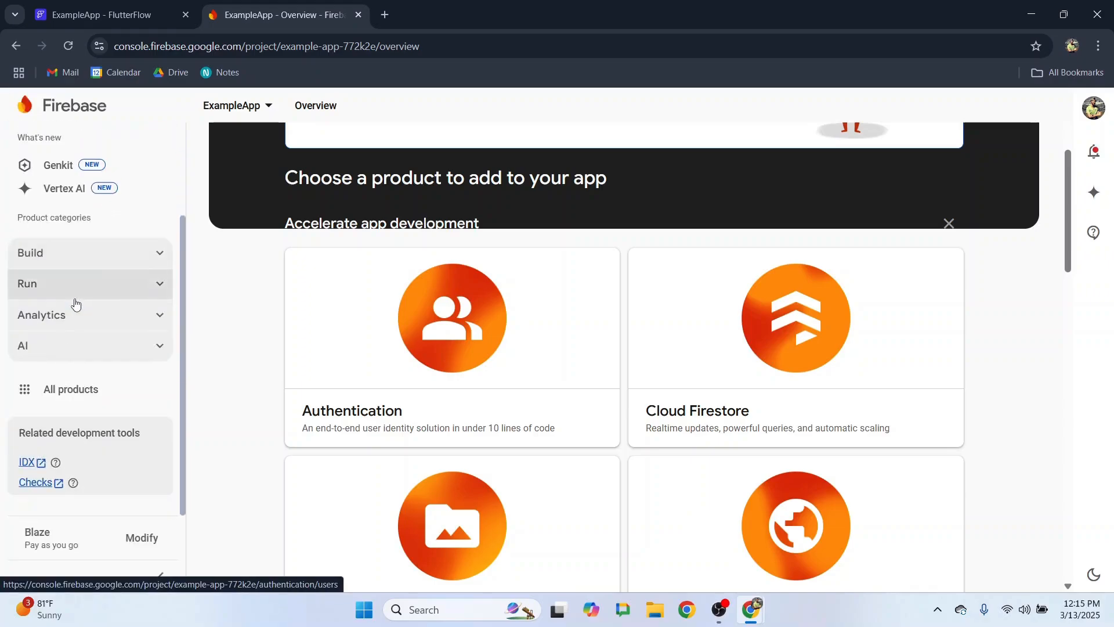
{"action": "left_click", "coordinate": [463, 323]}
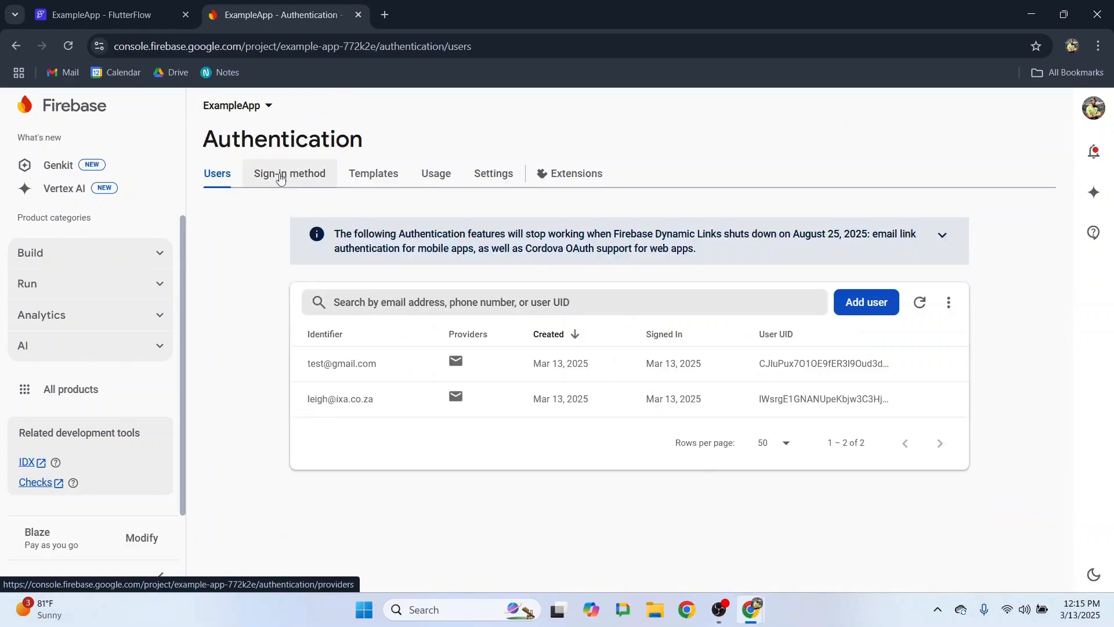
- Enable the Email/Password sign-in provider and return to the FlutterFlow project
{"action": "left_click", "coordinate": [282, 176]}
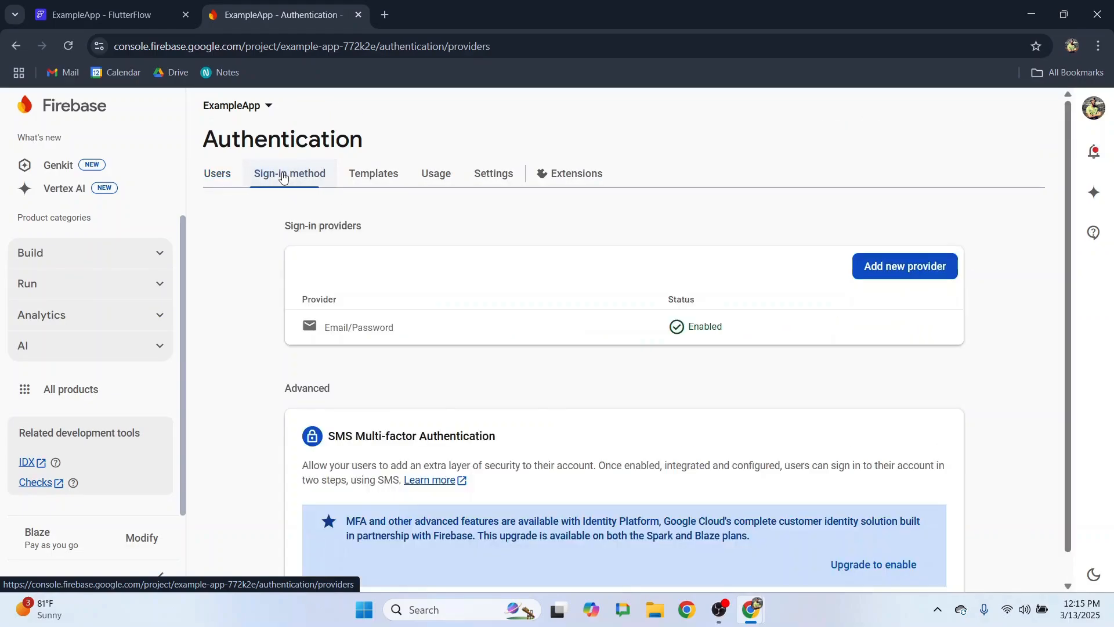
{"action": "scroll", "coordinate": [302, 184], "scroll_direction": "down", "scroll_amount": 1}
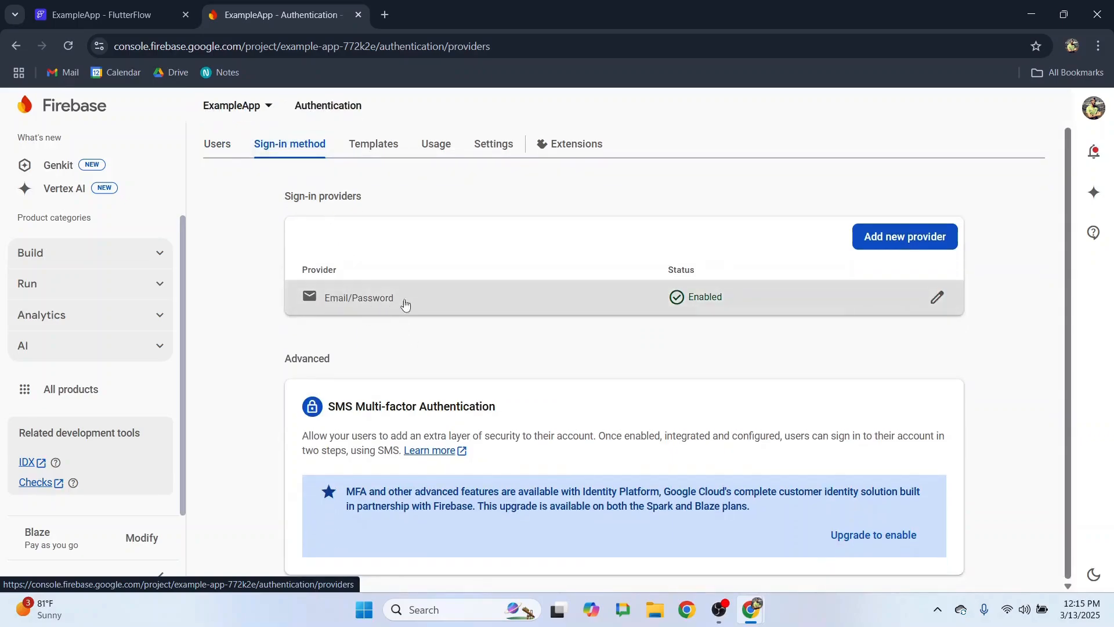
{"action": "left_click", "coordinate": [436, 299]}
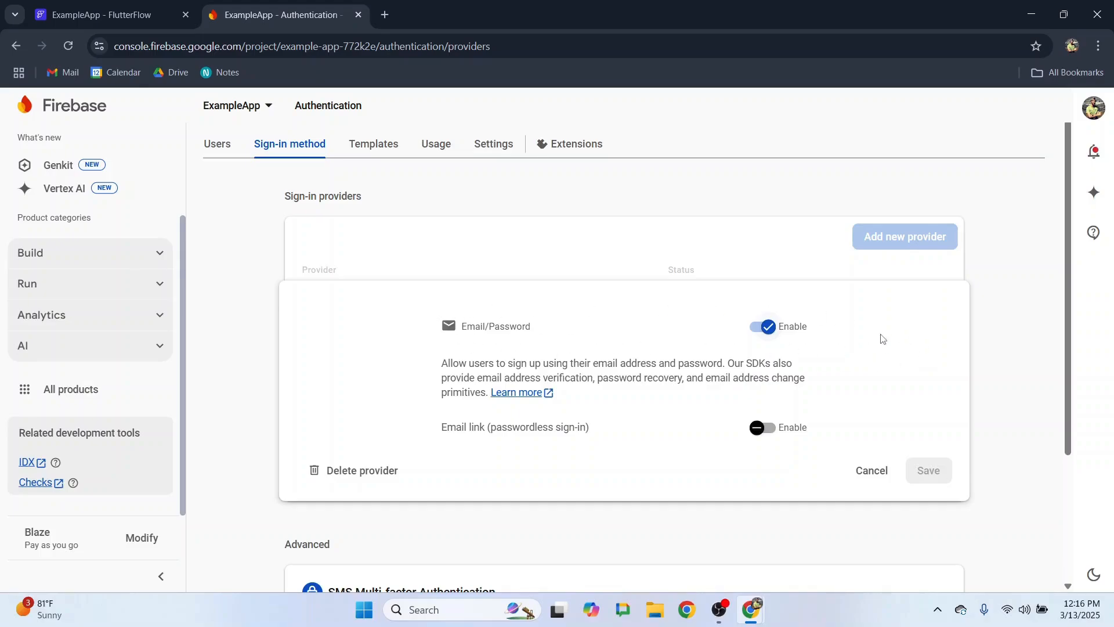
{"action": "left_click", "coordinate": [871, 471]}
{"action": "scroll", "coordinate": [316, 149], "scroll_direction": "up", "scroll_amount": 1}
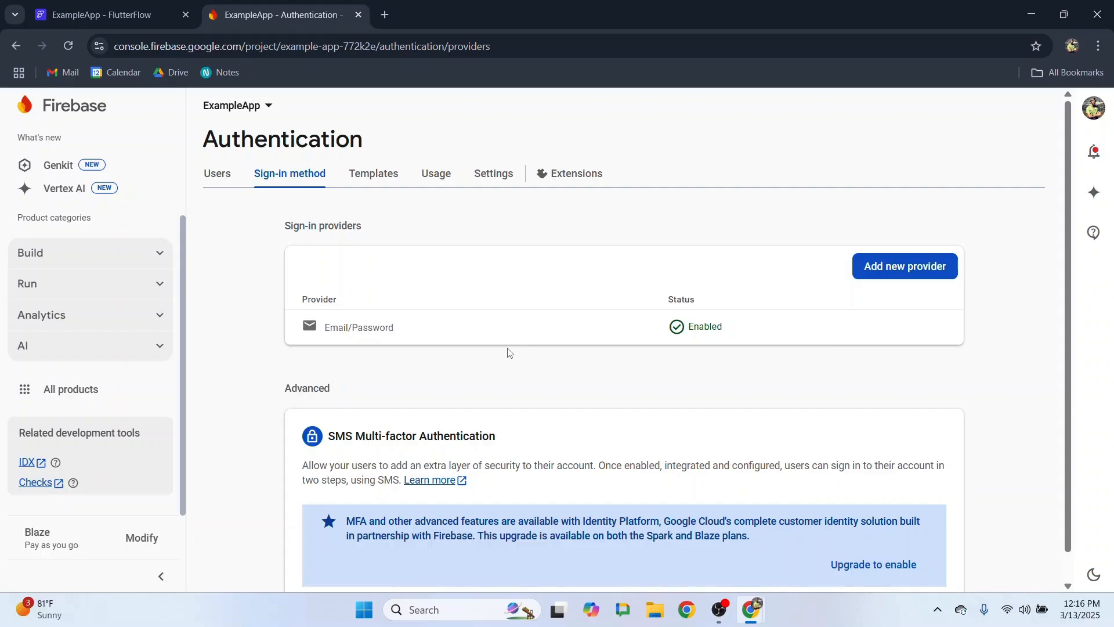
{"action": "left_click", "coordinate": [156, 13]}
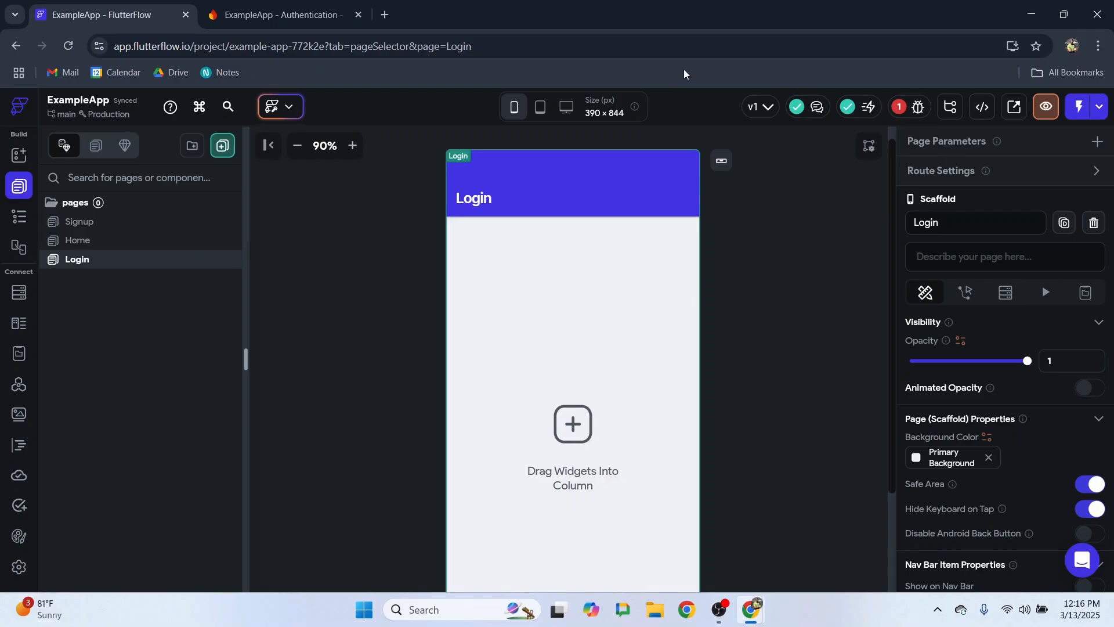
- Add a flexible Container with infinite width and height inside the Signup page's Column
{"action": "key", "text": "F11"}
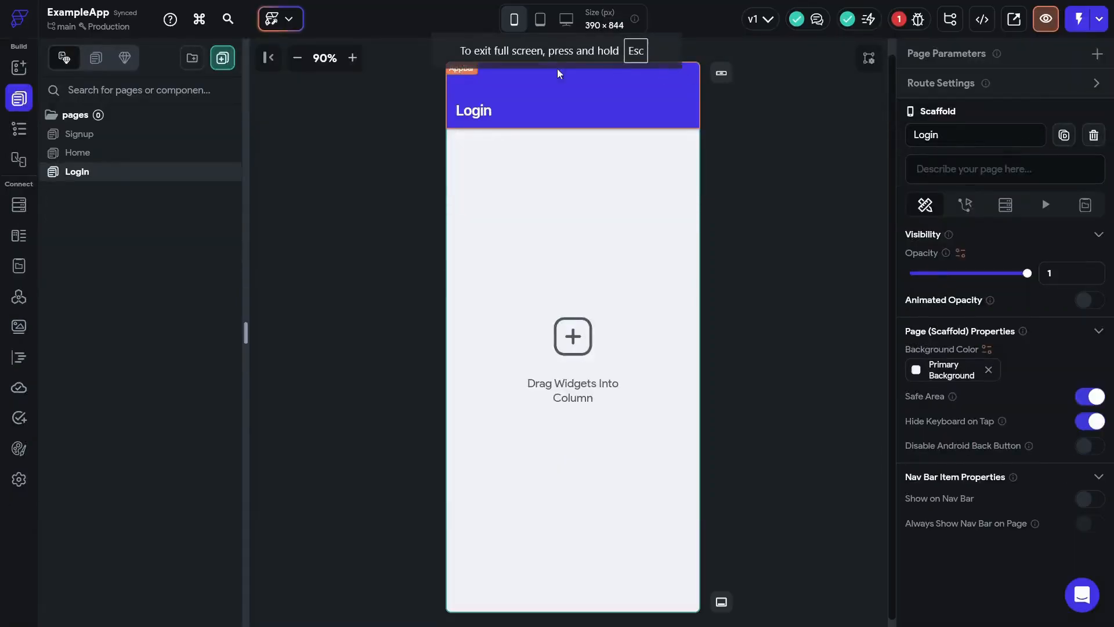
{"action": "left_click", "coordinate": [86, 136]}
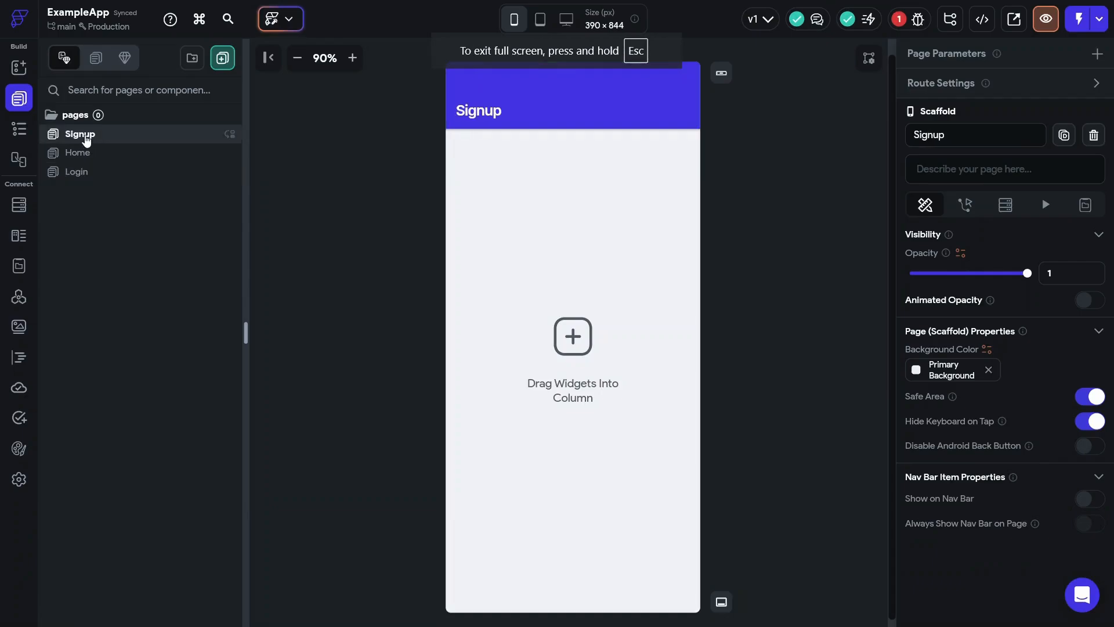
{"action": "left_click", "coordinate": [19, 128]}
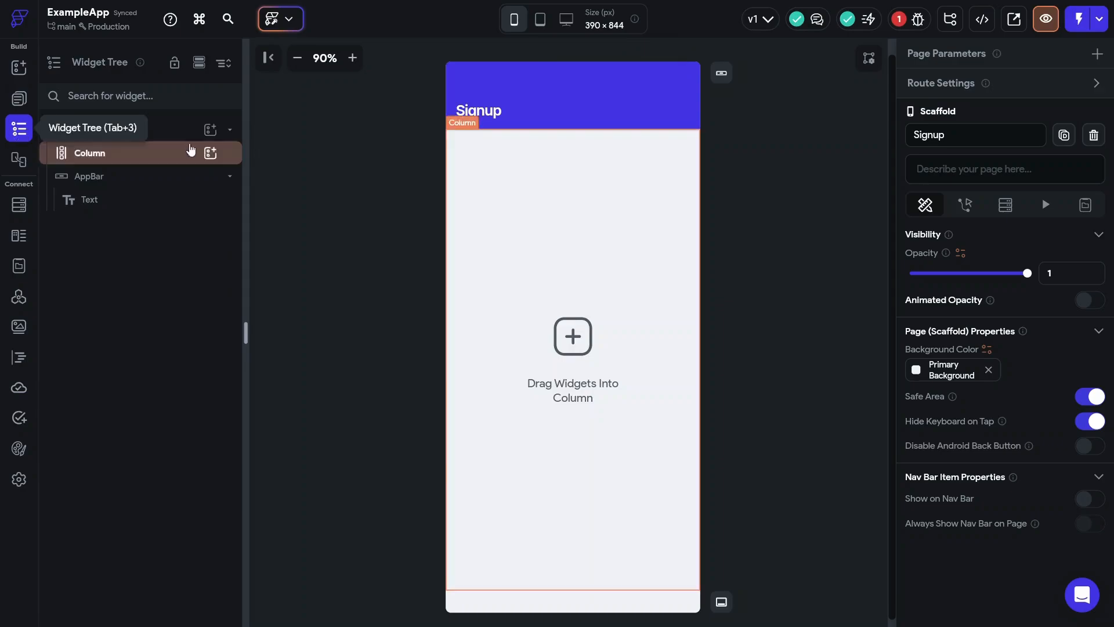
{"action": "left_click", "coordinate": [93, 154]}
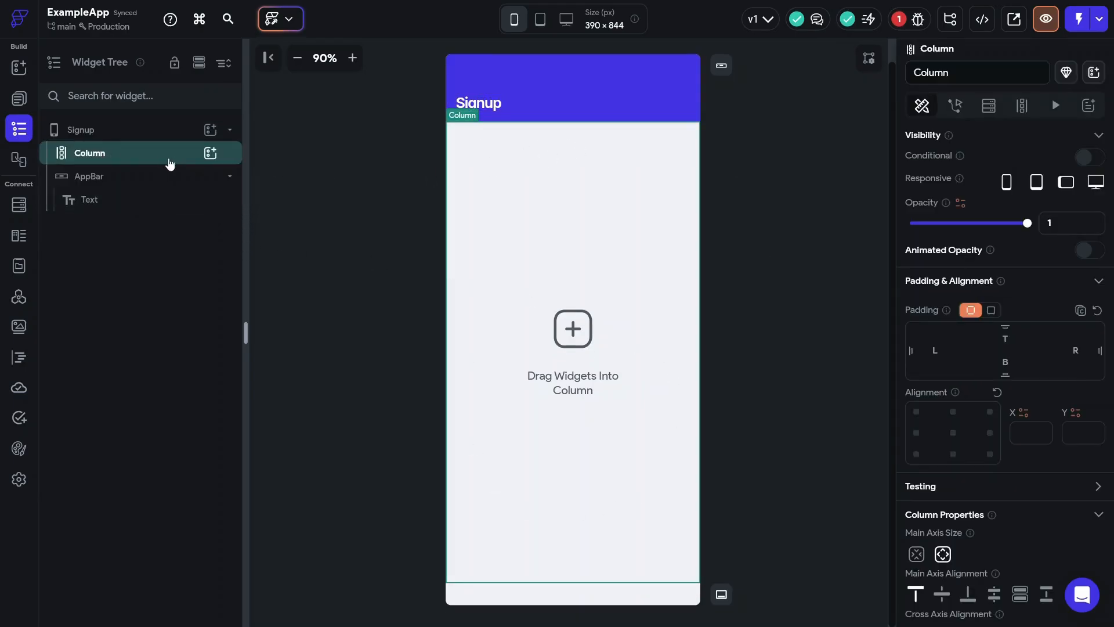
{"action": "left_click", "coordinate": [211, 155]}
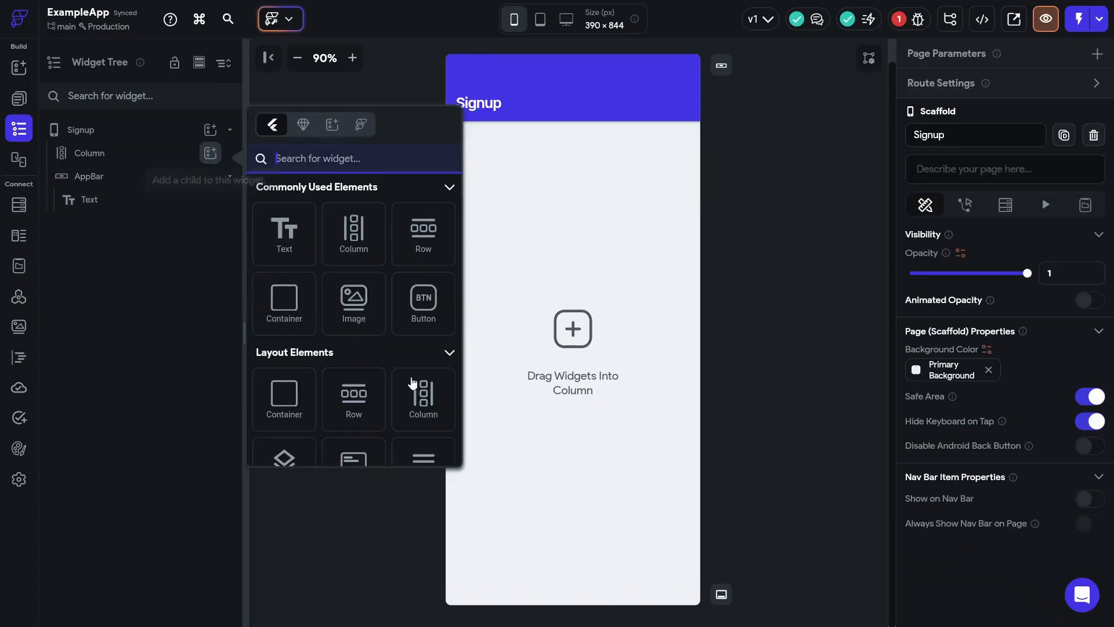
{"action": "left_click", "coordinate": [275, 308]}
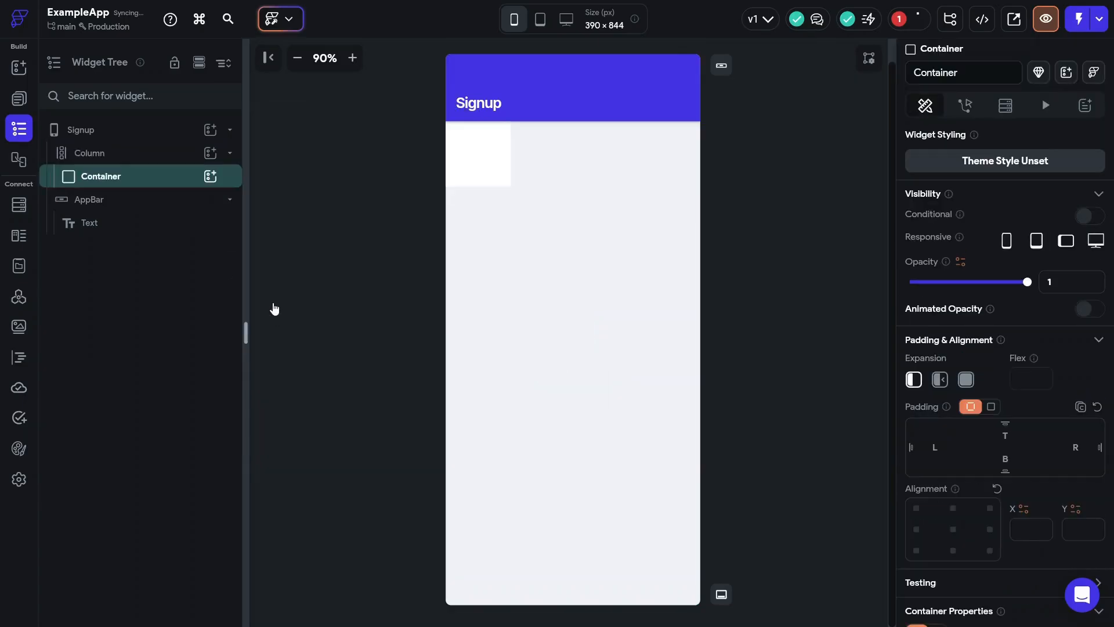
{"action": "left_click", "coordinate": [939, 379]}
{"action": "scroll", "coordinate": [957, 371], "scroll_direction": "down", "scroll_amount": 6}
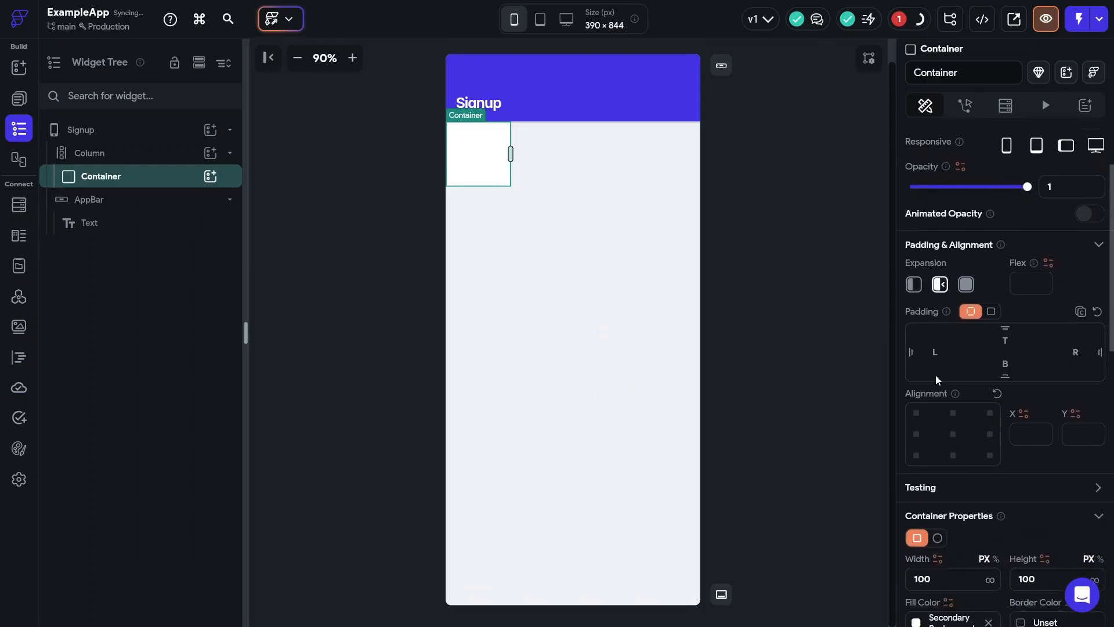
{"action": "left_click", "coordinate": [990, 349]}
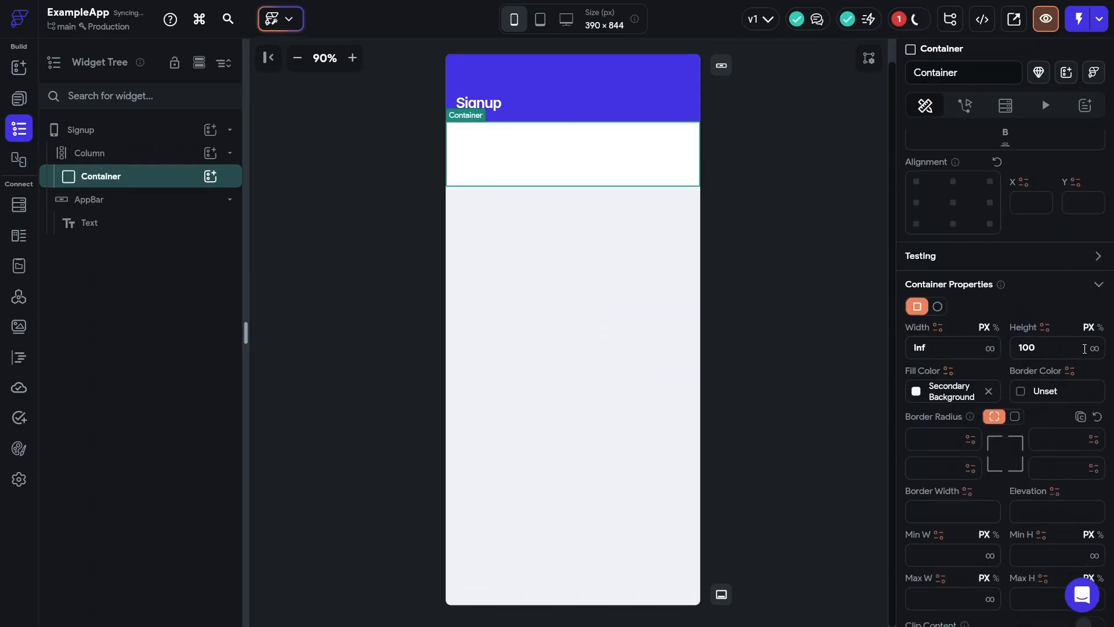
{"action": "left_click", "coordinate": [1095, 349]}
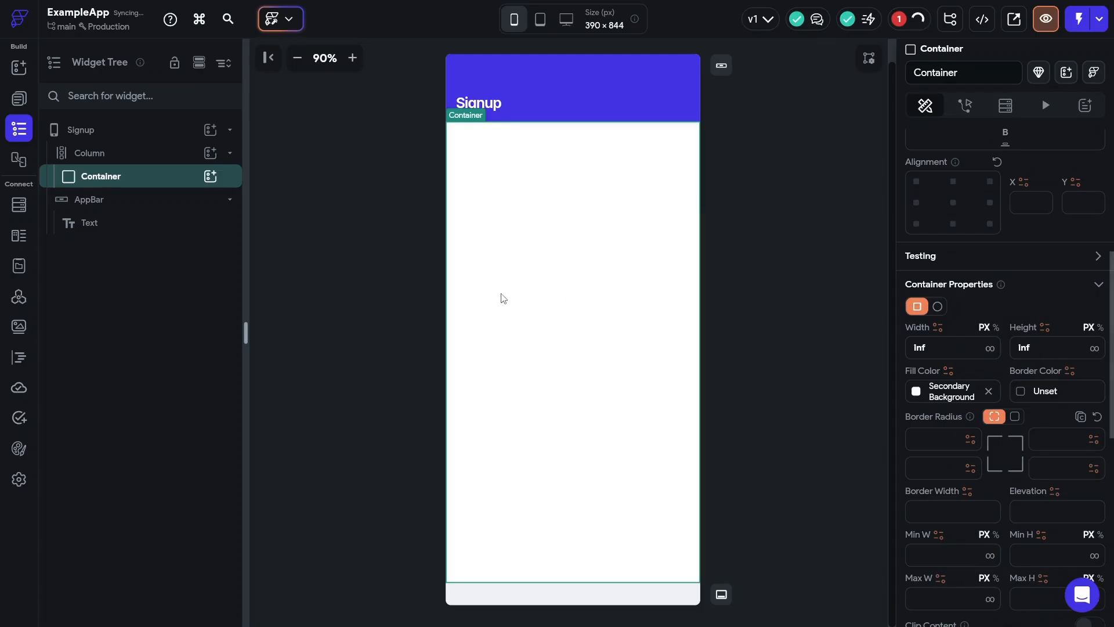
- Nest a vertically centred Column in the Container and add a Form Validation widget inside it
{"action": "left_click", "coordinate": [211, 176]}
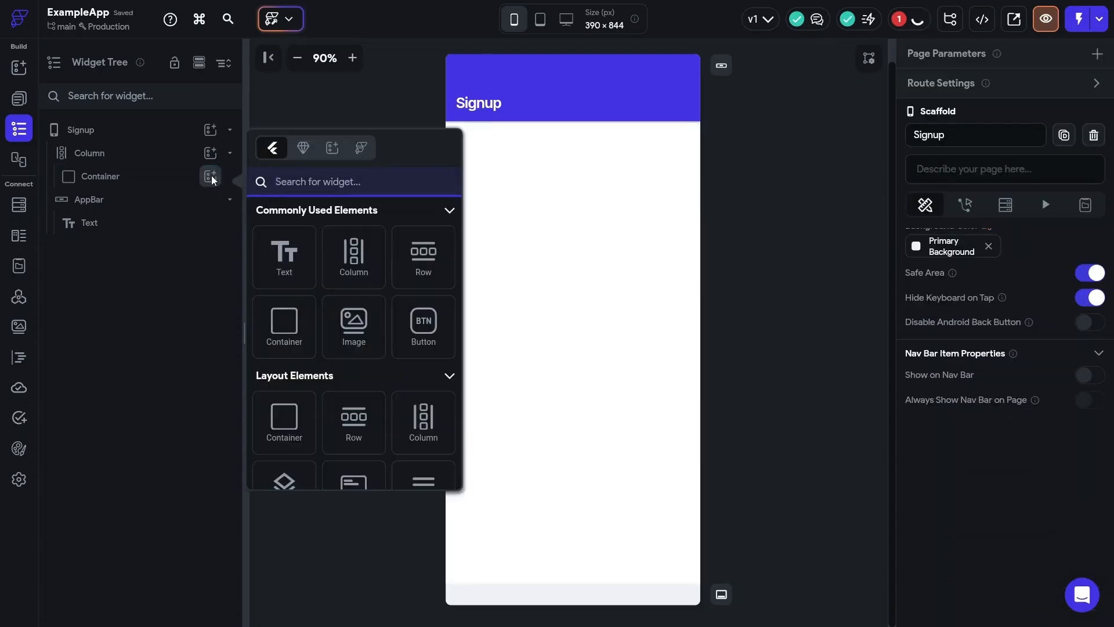
{"action": "left_click", "coordinate": [354, 255]}
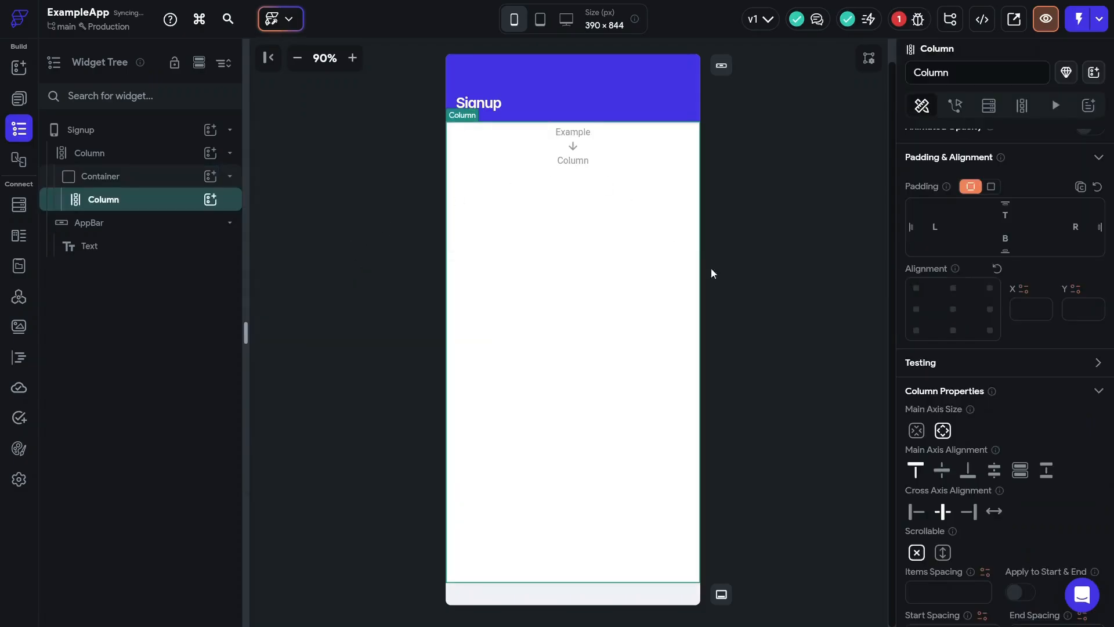
{"action": "left_click", "coordinate": [942, 474]}
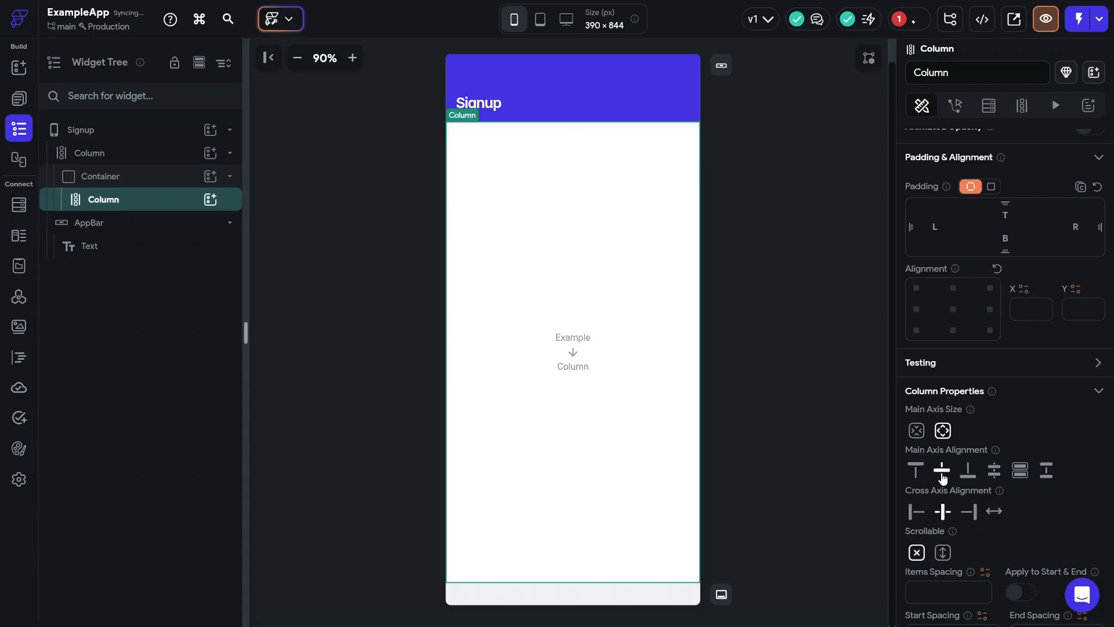
{"action": "left_click", "coordinate": [210, 199]}
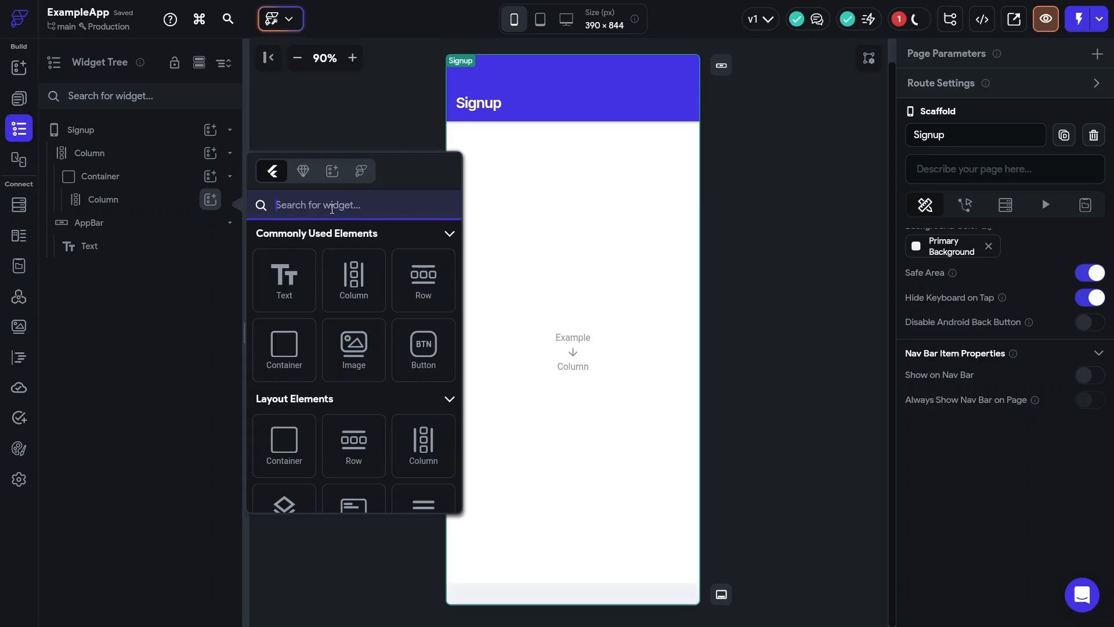
{"action": "type", "text": "form"}
{"action": "left_click", "coordinate": [278, 287]}
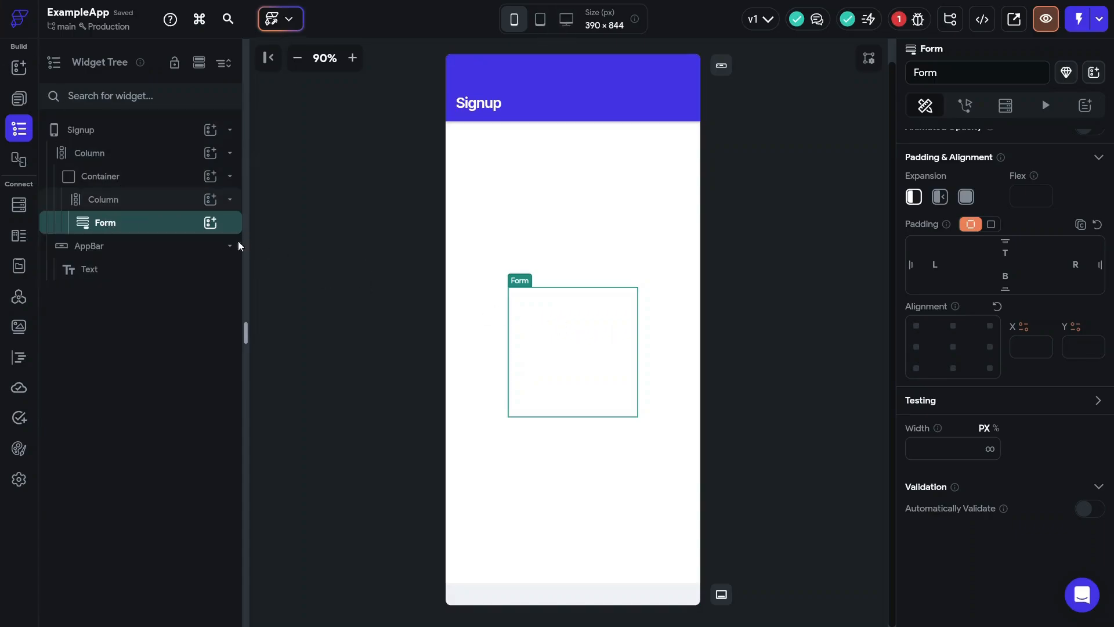
{"action": "left_click", "coordinate": [210, 223]}
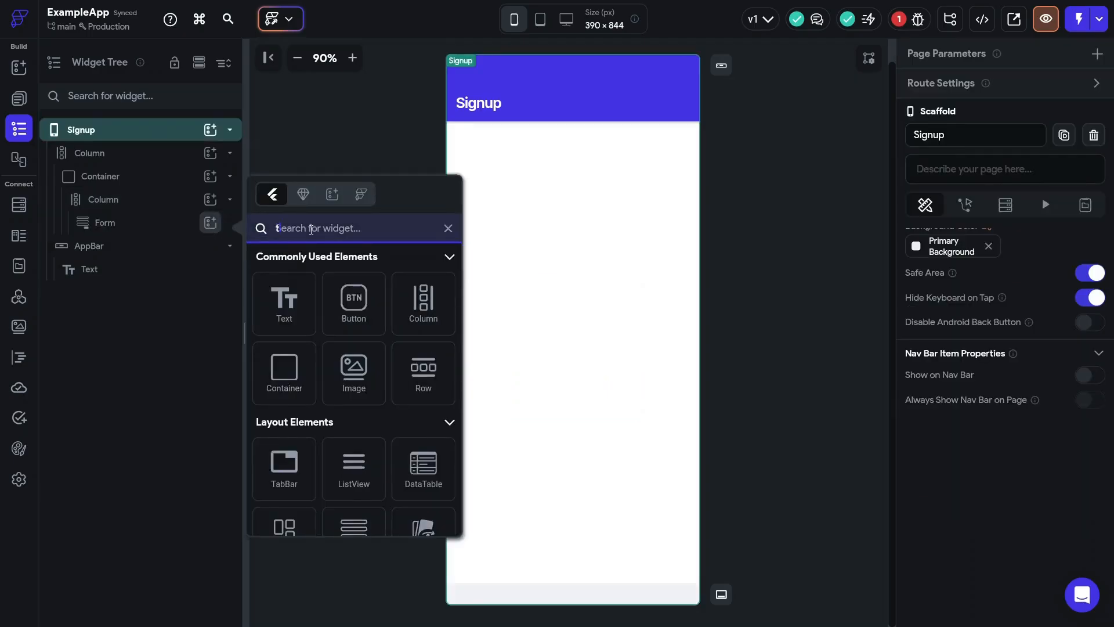
- Add a TextField inside the Signup page's Form
{"action": "type", "text": "textfield"}
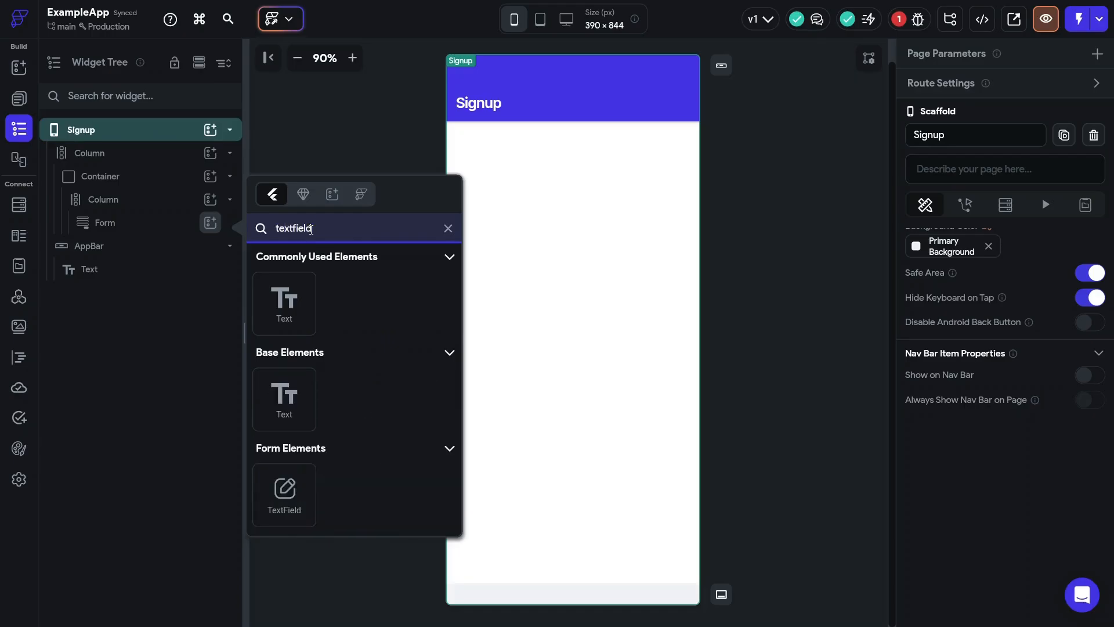
{"action": "left_click", "coordinate": [287, 498]}
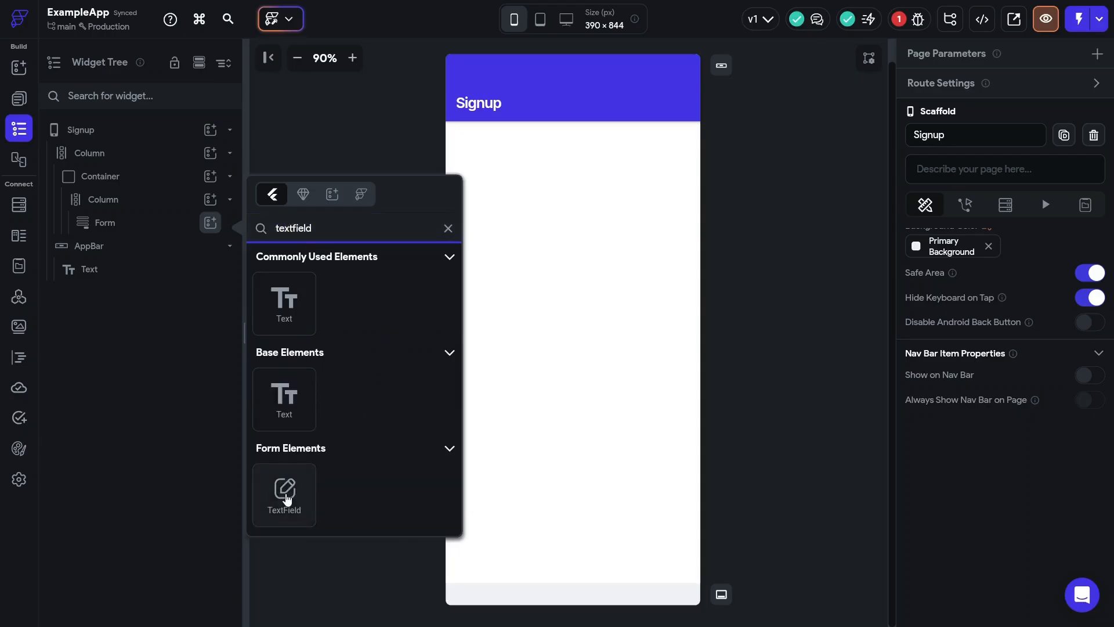
{"action": "left_click", "coordinate": [288, 497]}
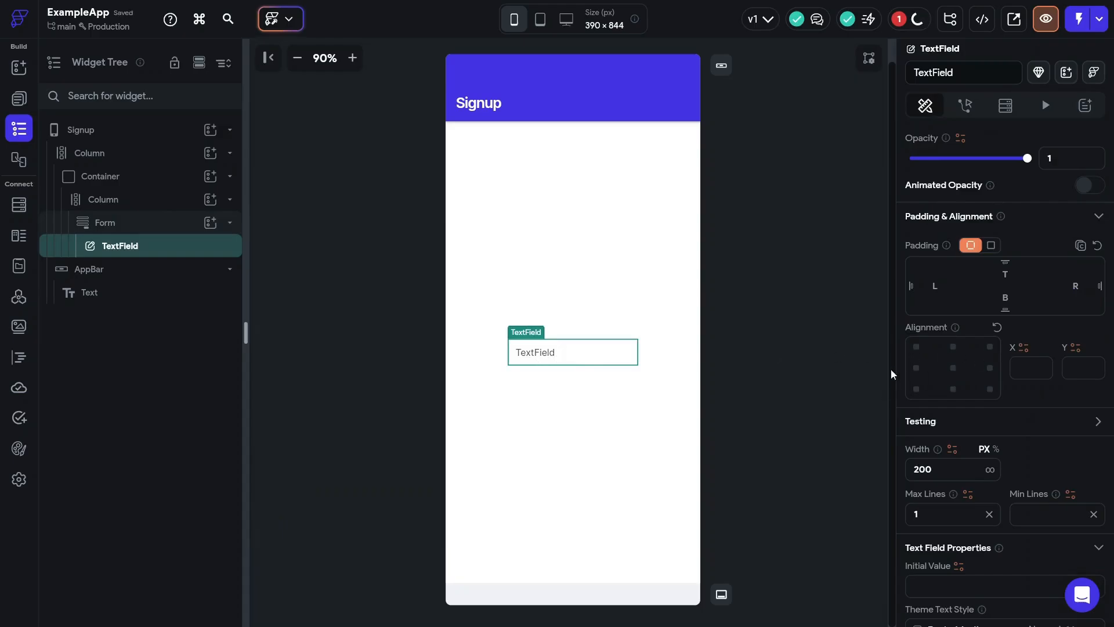
{"action": "scroll", "coordinate": [995, 385], "scroll_direction": "down", "scroll_amount": 2}
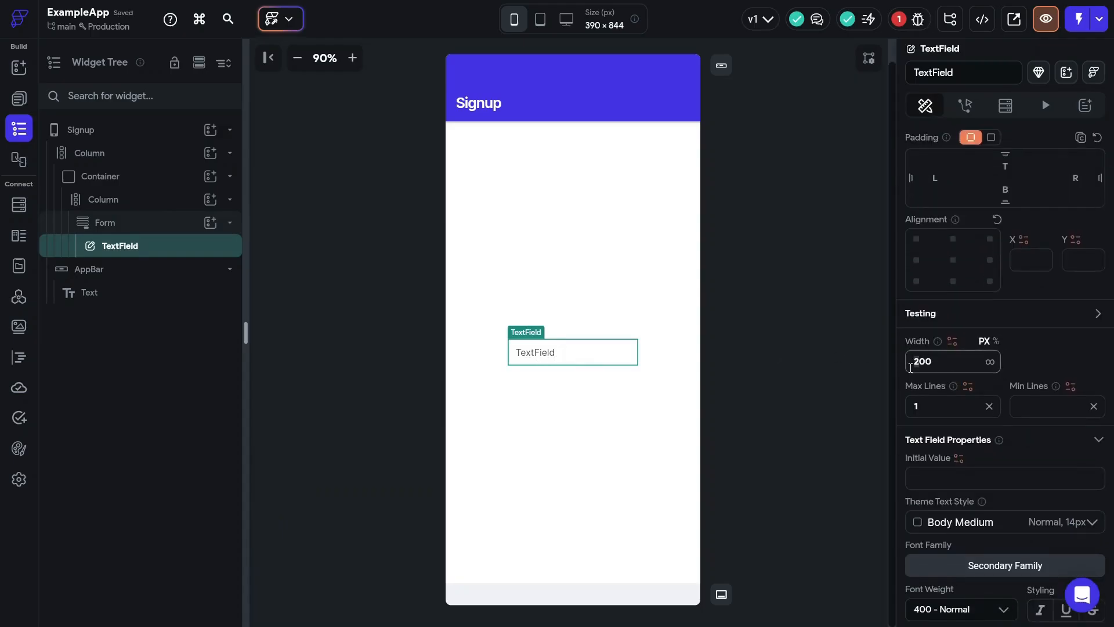
{"action": "type", "text": "3"}
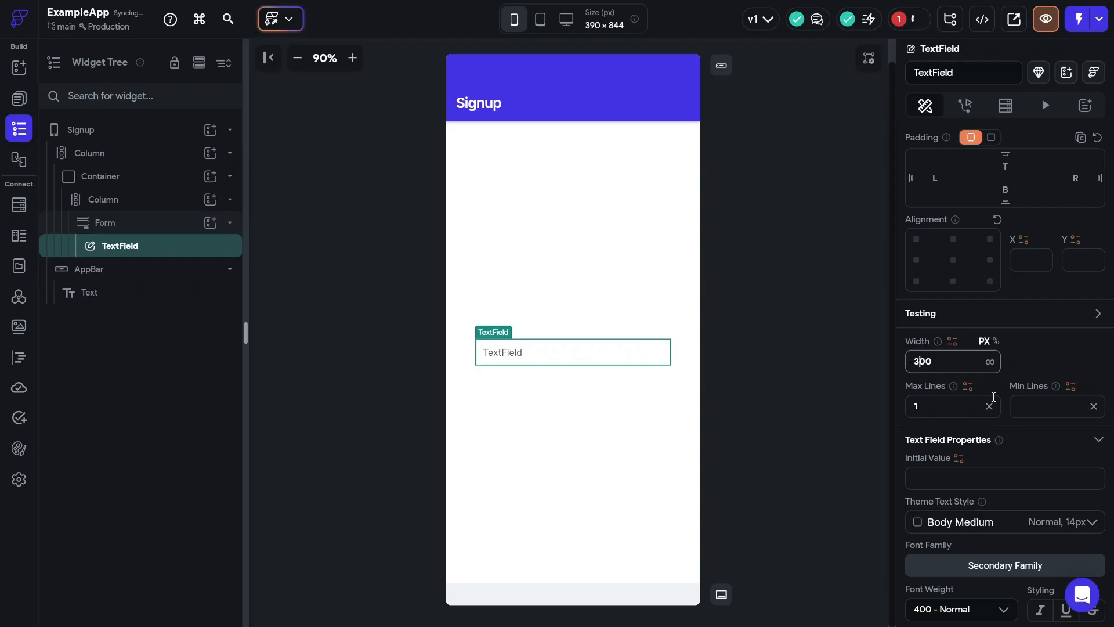
- Give the text field an Outline border in the Primary colour with a filled background
{"action": "scroll", "coordinate": [993, 397], "scroll_direction": "down", "scroll_amount": 10}
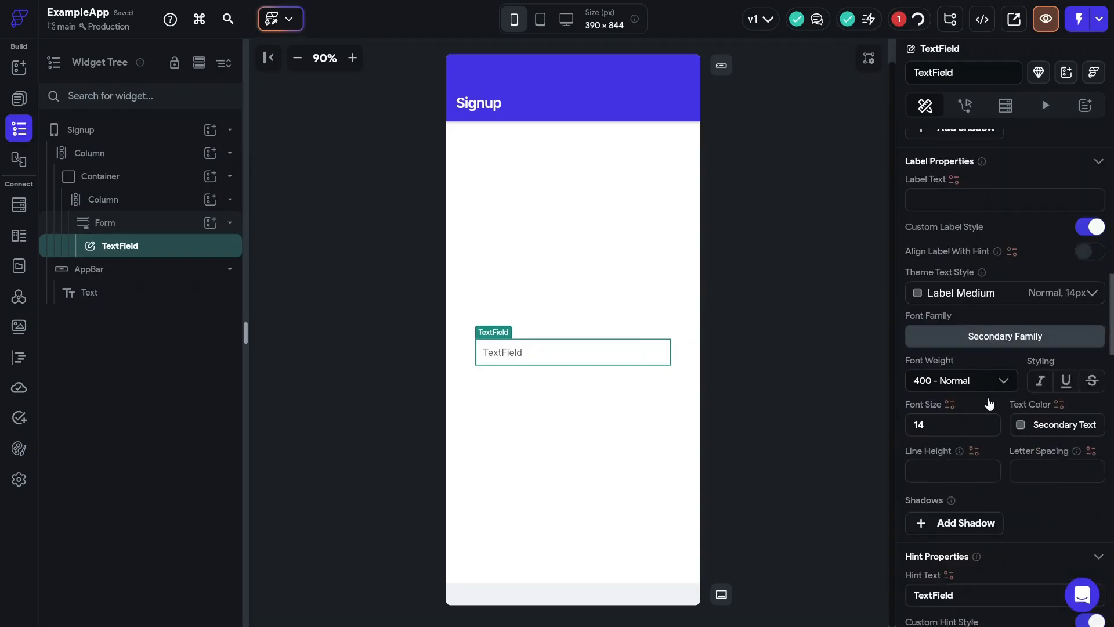
{"action": "scroll", "coordinate": [989, 402], "scroll_direction": "down", "scroll_amount": 5}
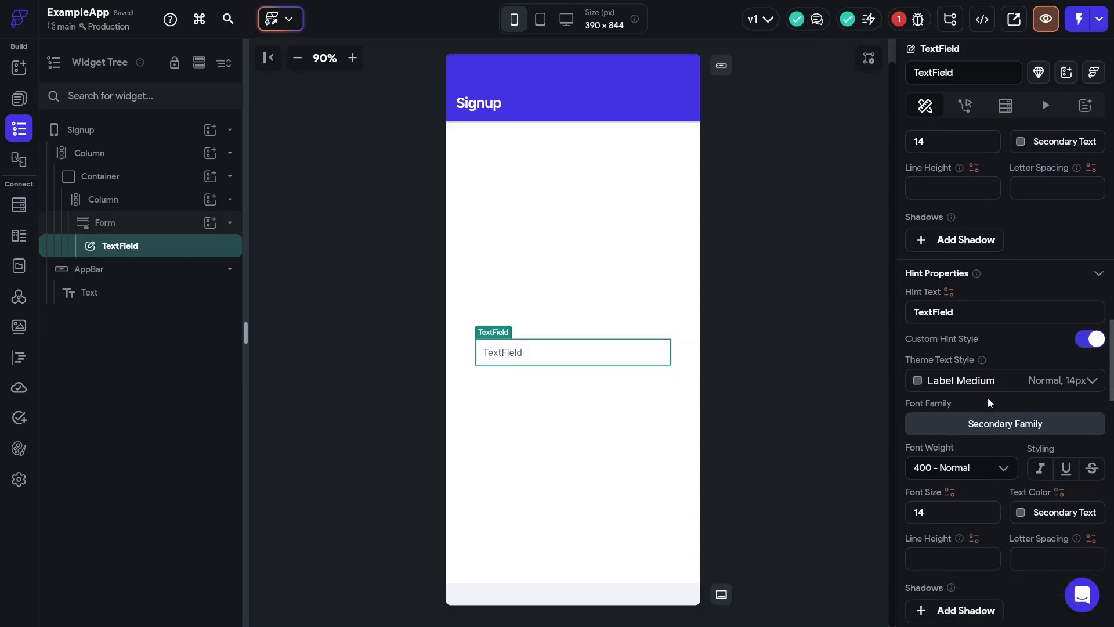
{"action": "scroll", "coordinate": [988, 398], "scroll_direction": "down", "scroll_amount": 1}
{"action": "scroll", "coordinate": [988, 398], "scroll_direction": "up", "scroll_amount": 3}
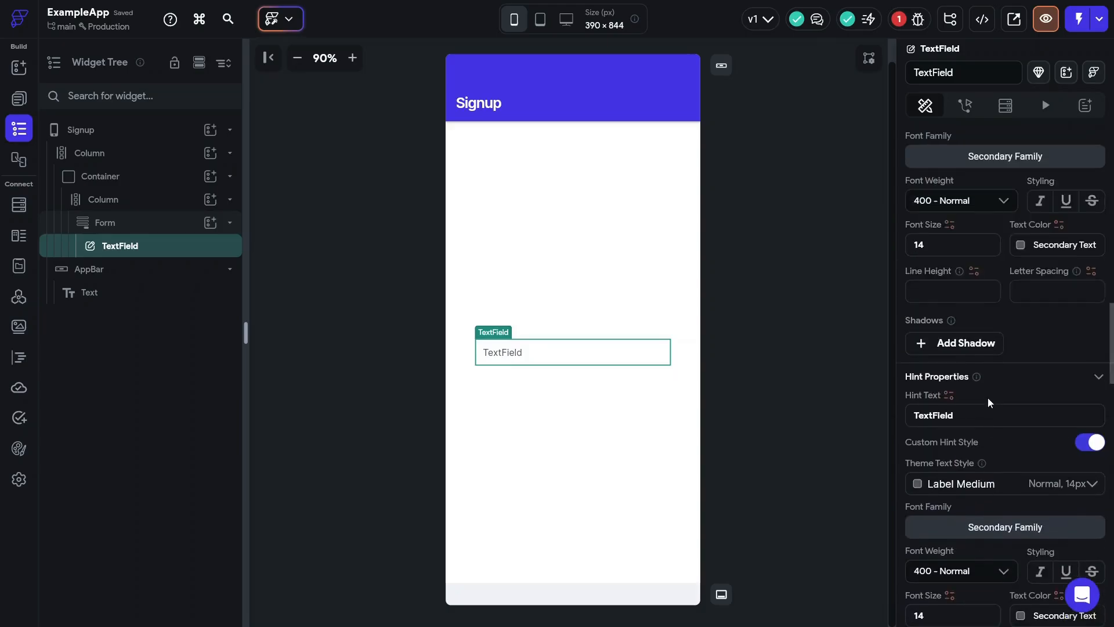
{"action": "scroll", "coordinate": [987, 398], "scroll_direction": "down", "scroll_amount": 6}
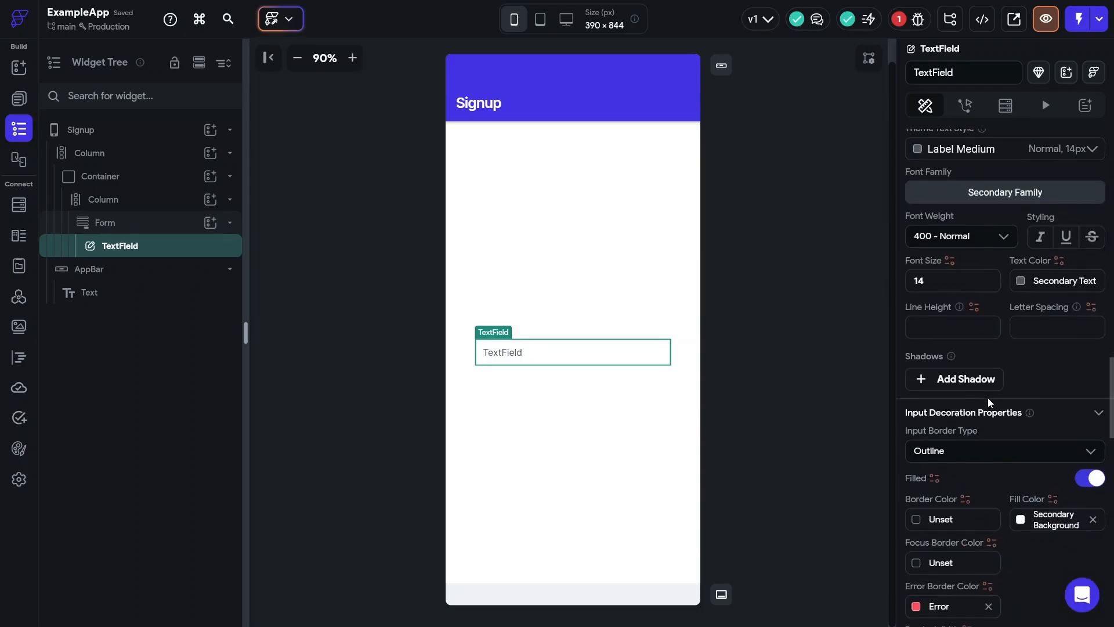
{"action": "scroll", "coordinate": [988, 398], "scroll_direction": "down", "scroll_amount": 5}
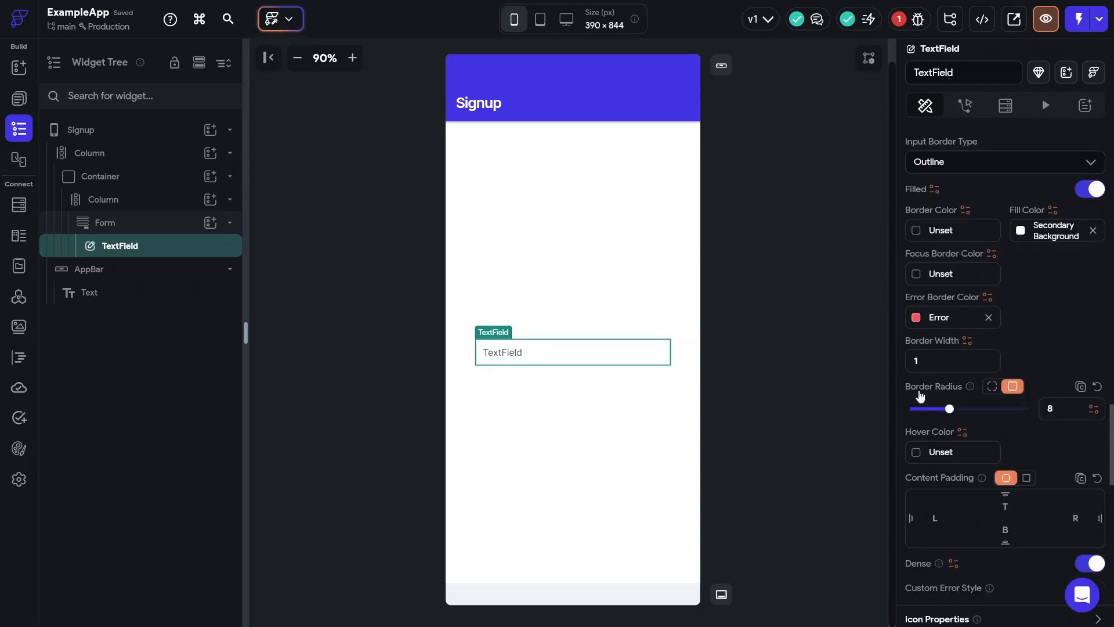
{"action": "left_click", "coordinate": [917, 231]}
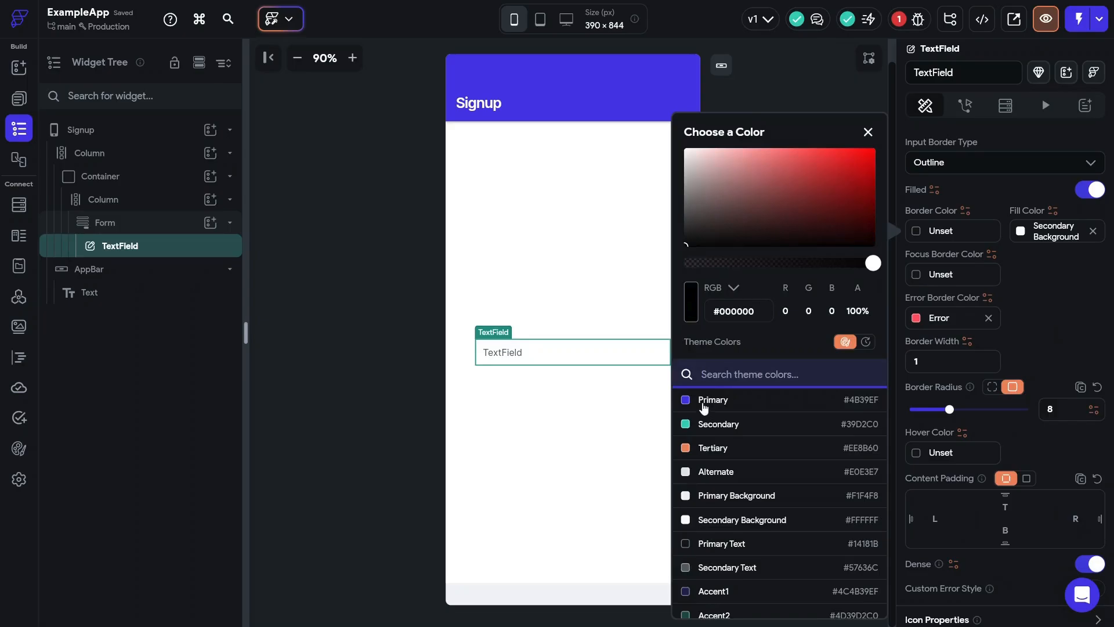
{"action": "left_click", "coordinate": [704, 406]}
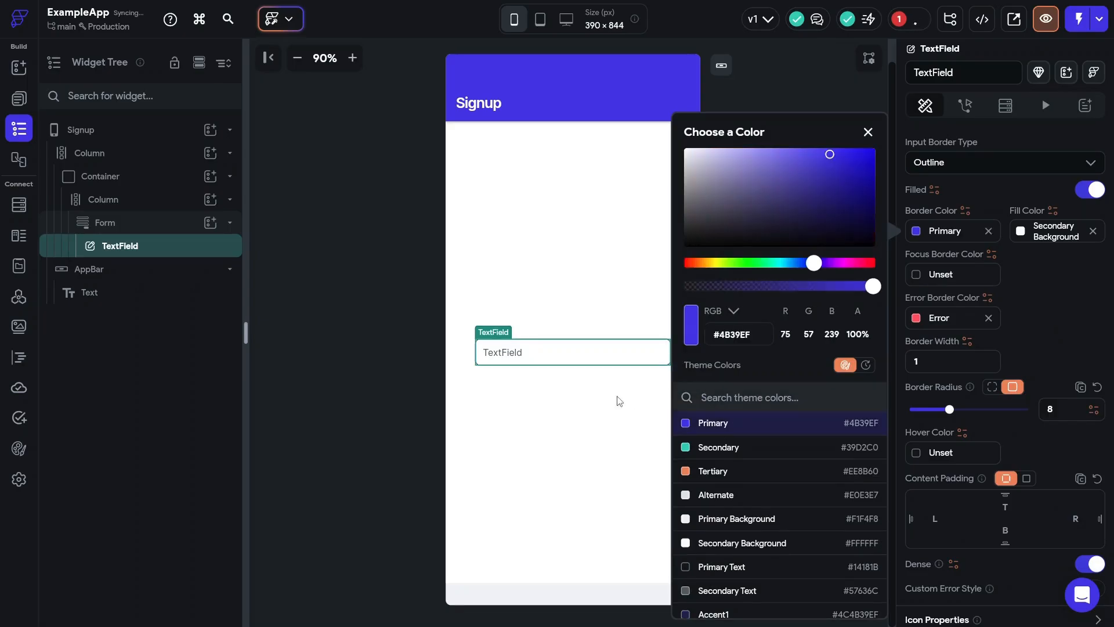
{"action": "left_click", "coordinate": [585, 406]}
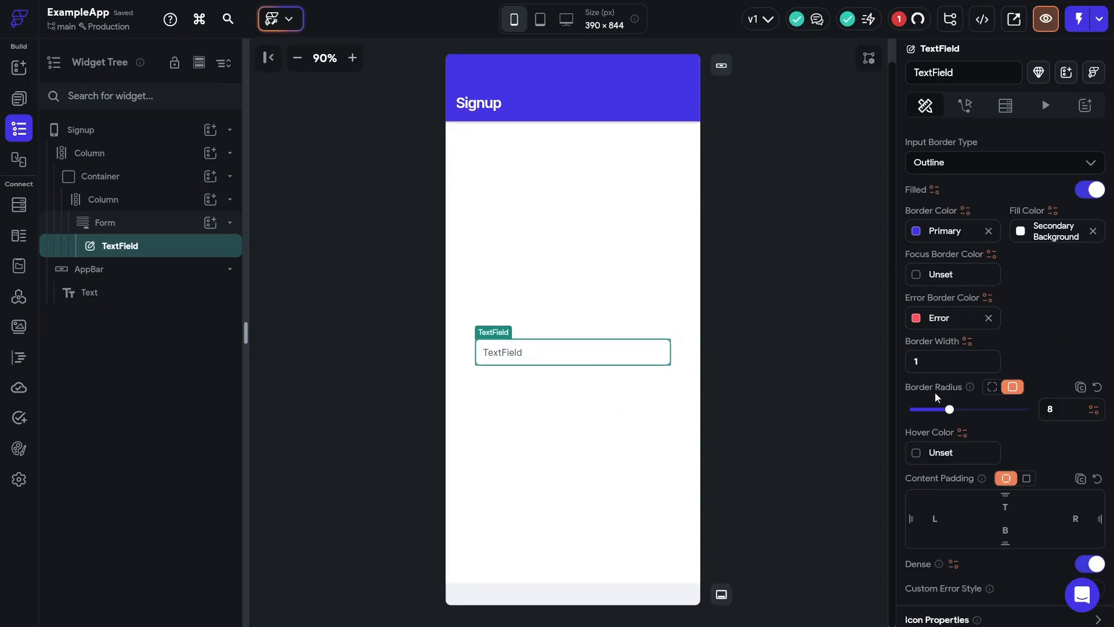
{"action": "scroll", "coordinate": [1034, 433], "scroll_direction": "down", "scroll_amount": 7}
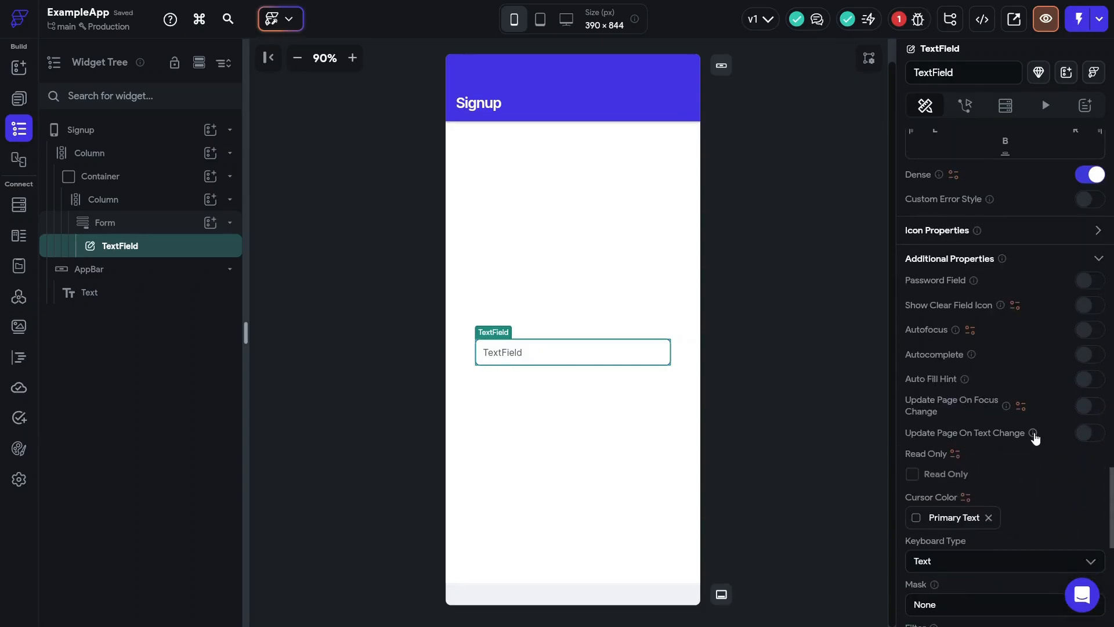
{"action": "scroll", "coordinate": [1034, 433], "scroll_direction": "up", "scroll_amount": 12}
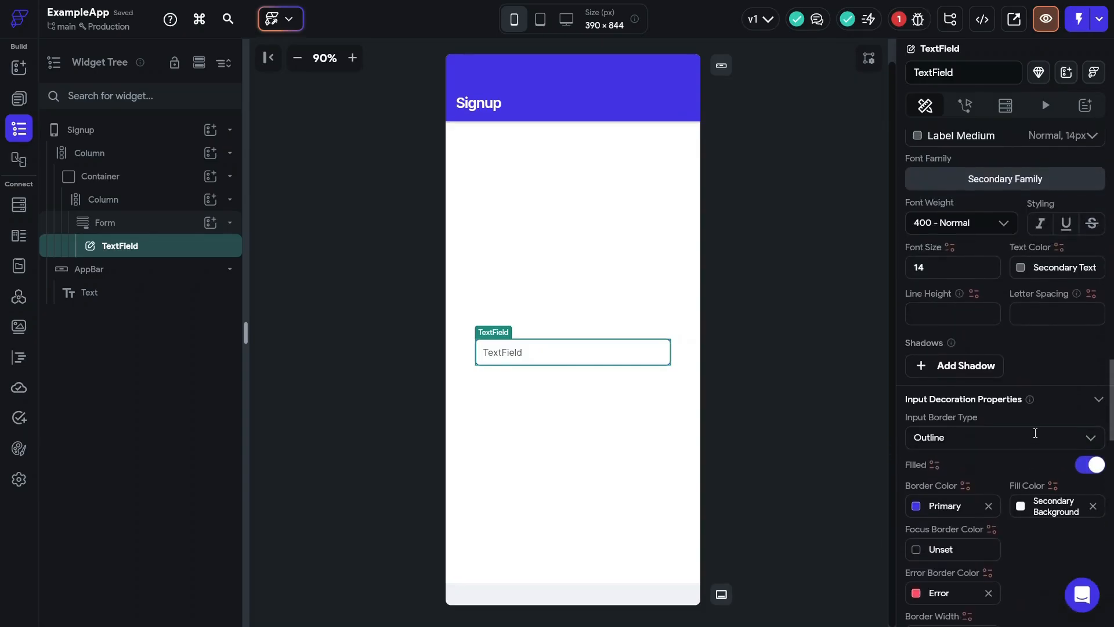
{"action": "scroll", "coordinate": [1035, 433], "scroll_direction": "up", "scroll_amount": 5}
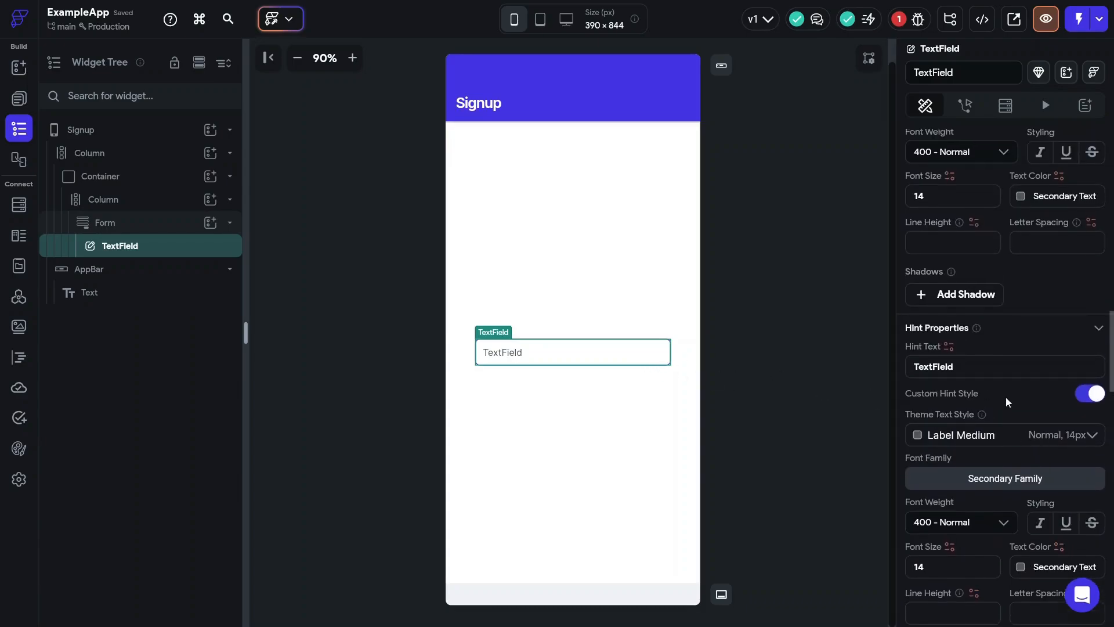
{"action": "left_click", "coordinate": [972, 367]}
- Replace the field's hint text with 'Enter your email address'
{"action": "key", "text": "ctrl+a"}
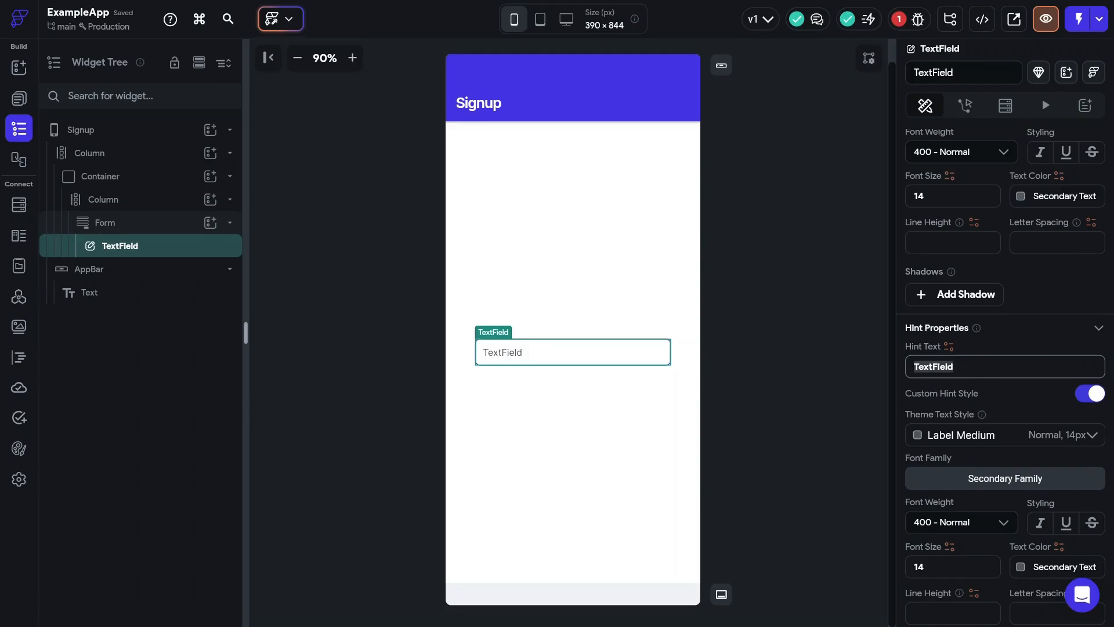
{"action": "key", "text": "Return"}
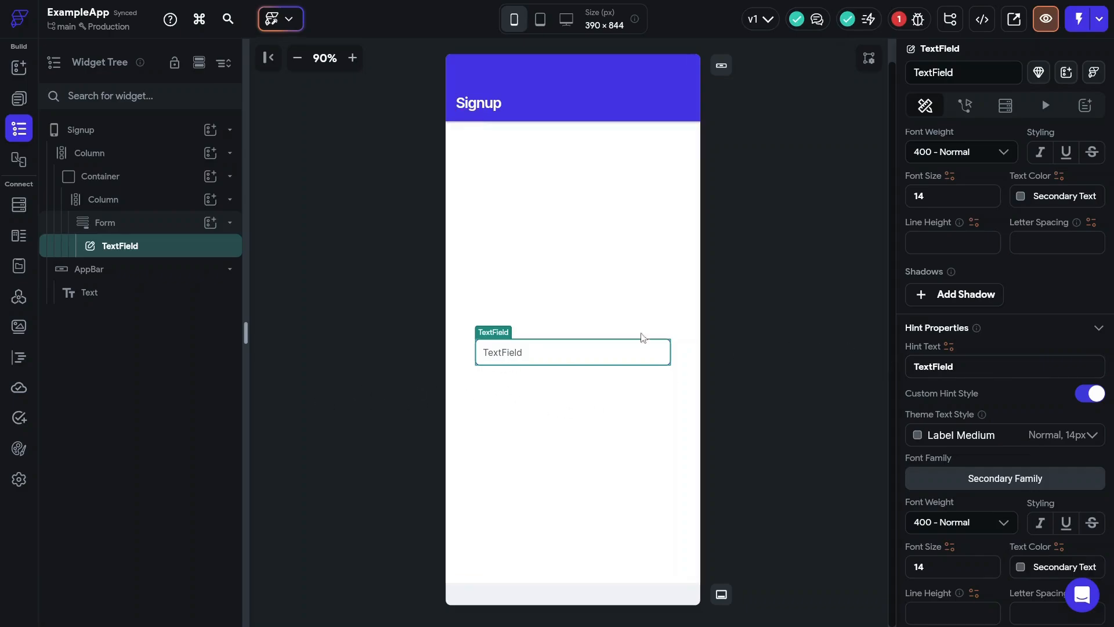
{"action": "left_click", "coordinate": [973, 371]}
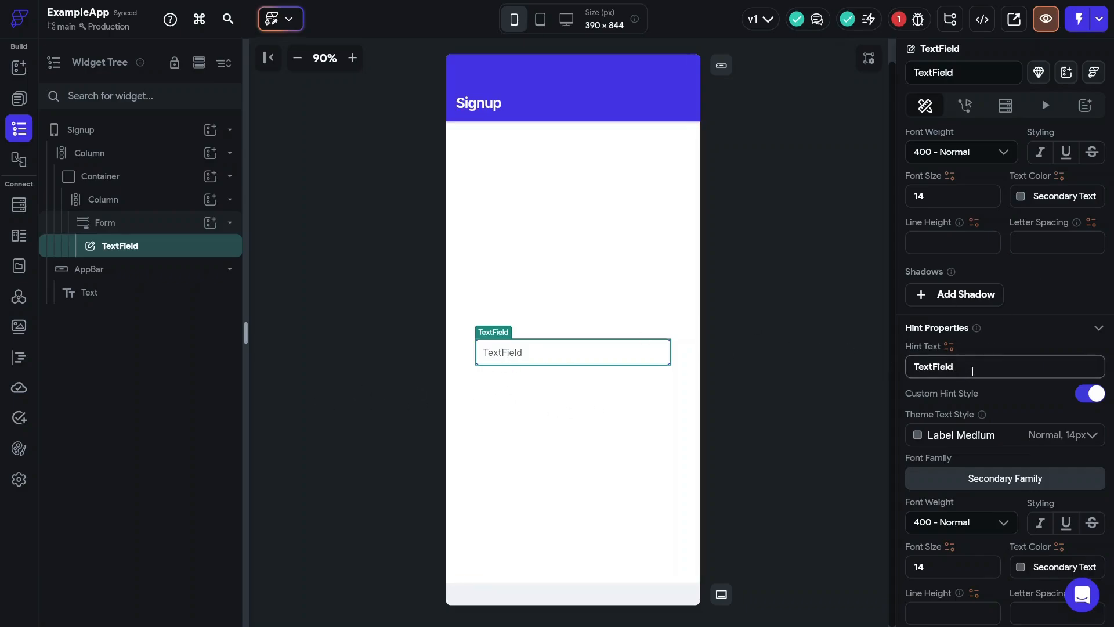
{"action": "key", "text": "ctrl+a"}
{"action": "type", "text": "Enter"}
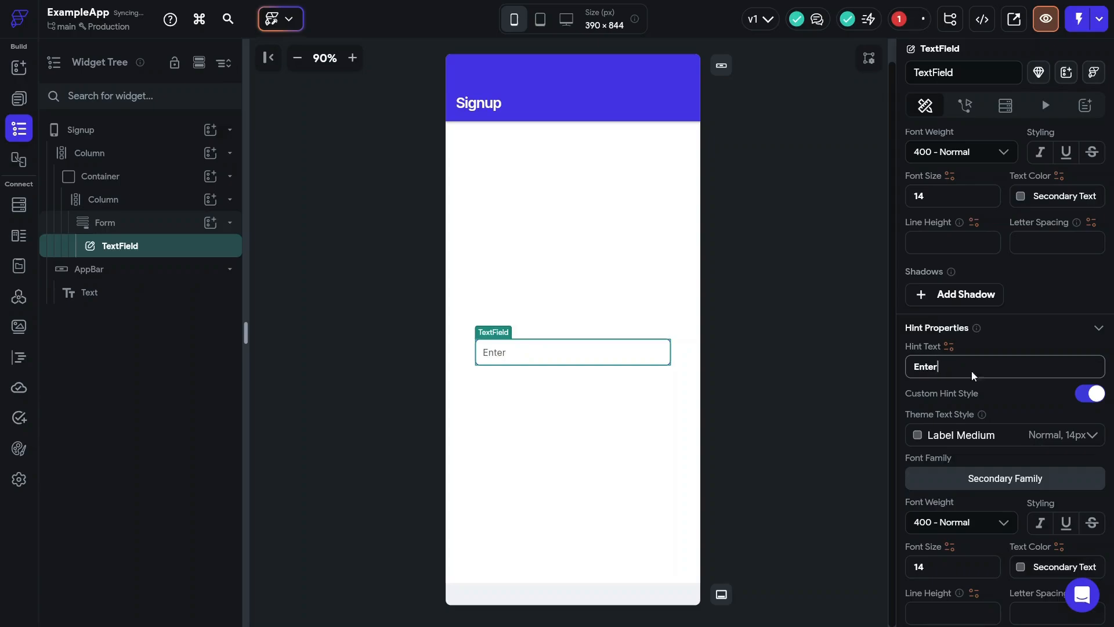
{"action": "type", "text": " your email a"}
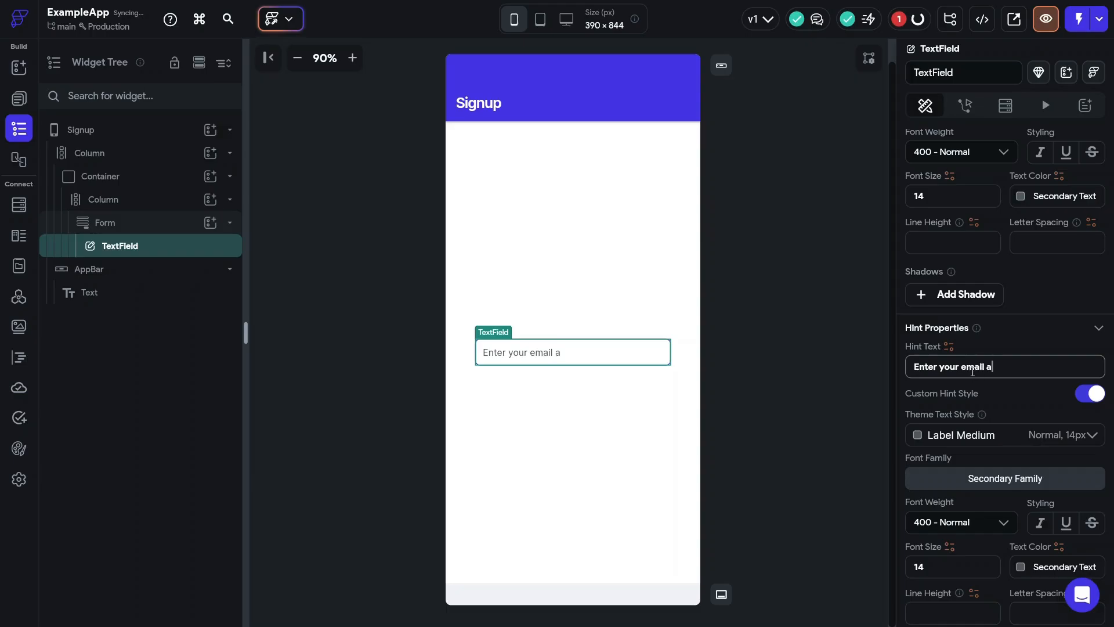
{"action": "type", "text": "ddress"}
- Set the field's label text to 'Email'
{"action": "scroll", "coordinate": [994, 340], "scroll_direction": "up", "scroll_amount": 2}
{"action": "scroll", "coordinate": [994, 340], "scroll_direction": "up", "scroll_amount": 3}
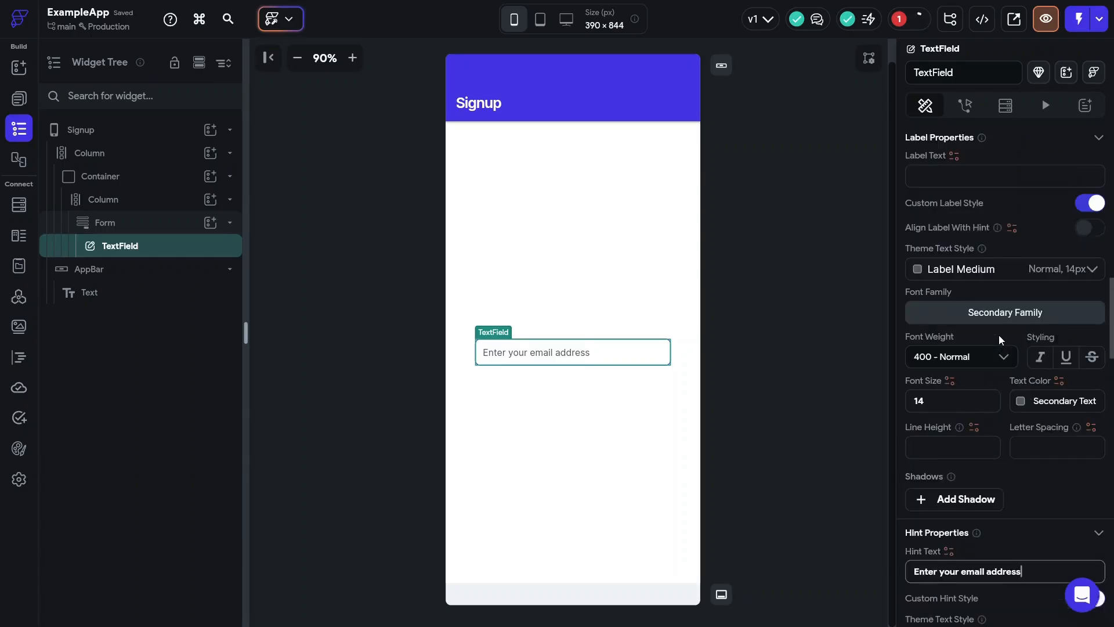
{"action": "left_click", "coordinate": [938, 242]}
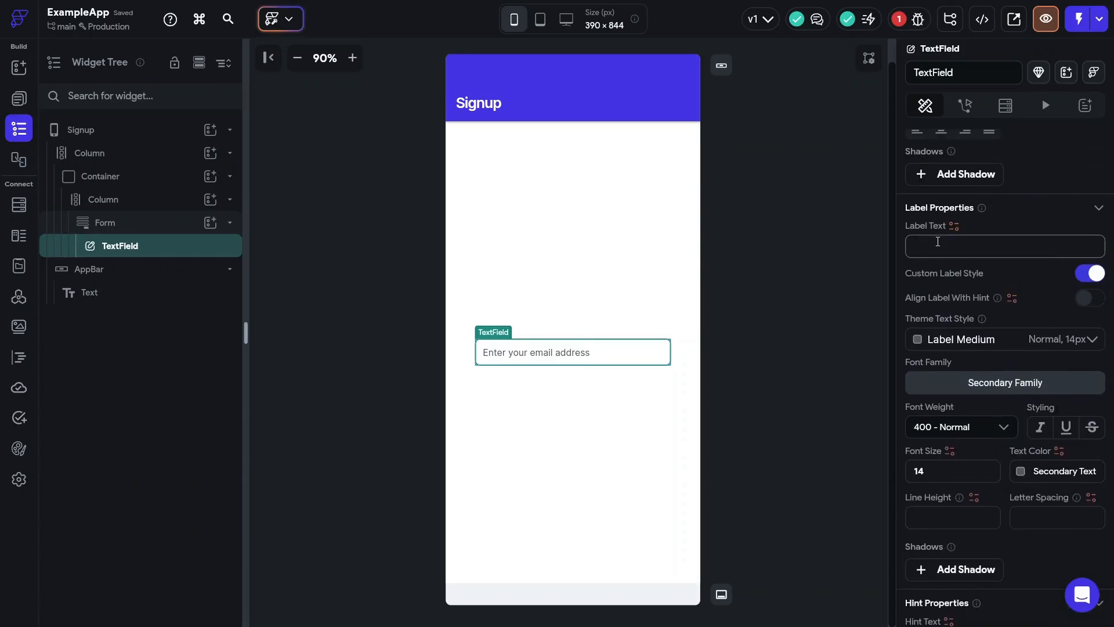
{"action": "type", "text": "Email"}
{"action": "left_click", "coordinate": [599, 357]}
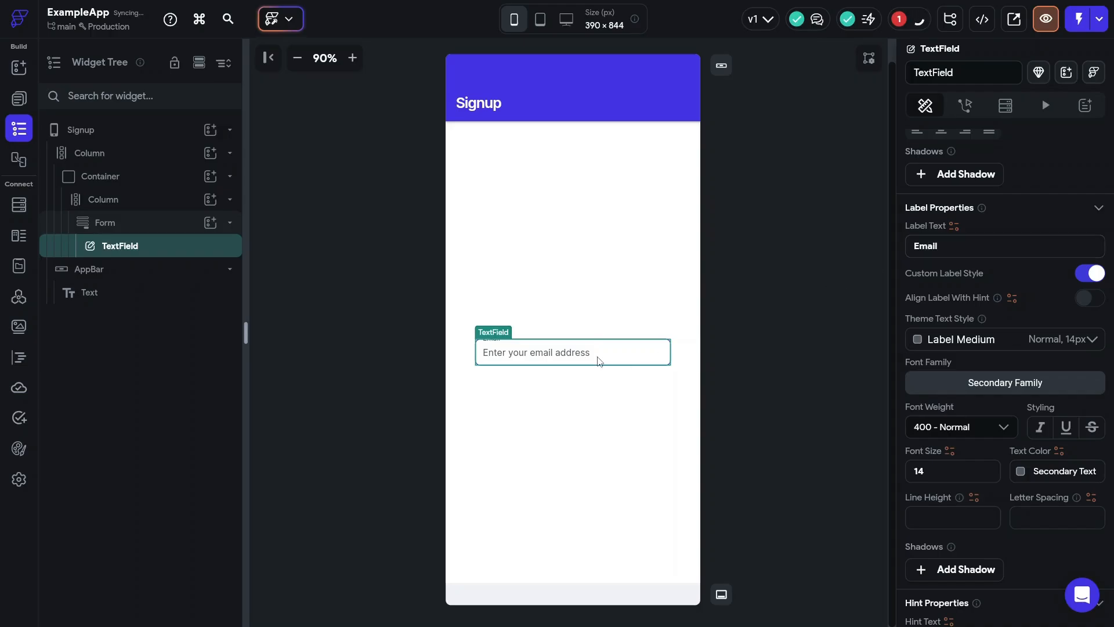
{"action": "scroll", "coordinate": [961, 125], "scroll_direction": "up", "scroll_amount": 3}
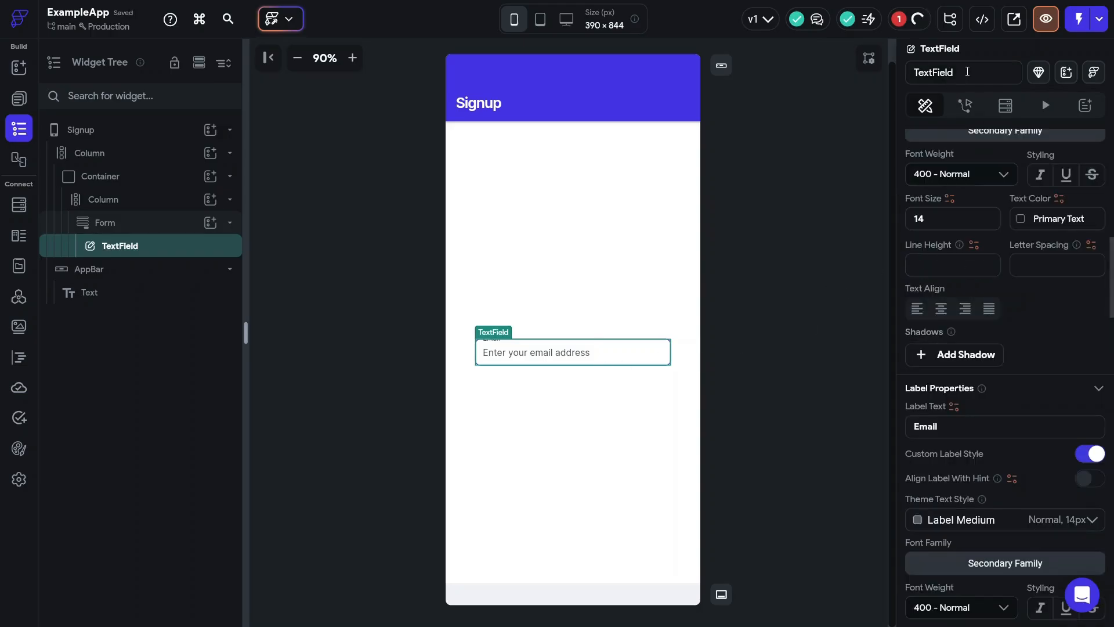
- Rename the Signup text field widget to EmailField and reselect it
{"action": "left_click", "coordinate": [968, 71]}
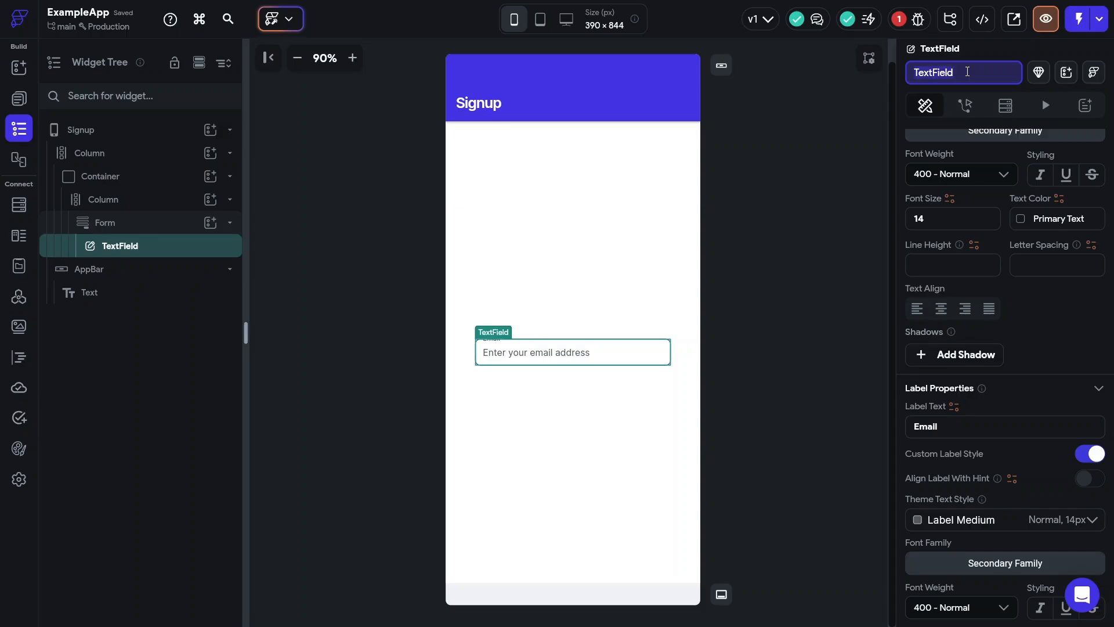
{"action": "type", "text": "Email"}
{"action": "left_click", "coordinate": [804, 282]}
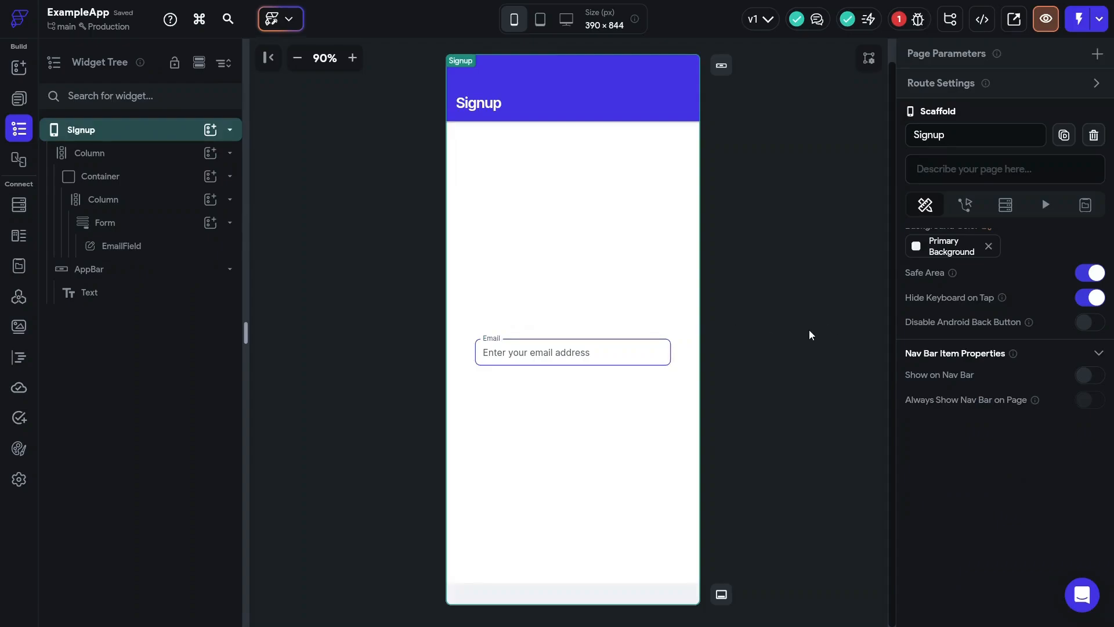
{"action": "left_click", "coordinate": [608, 355]}
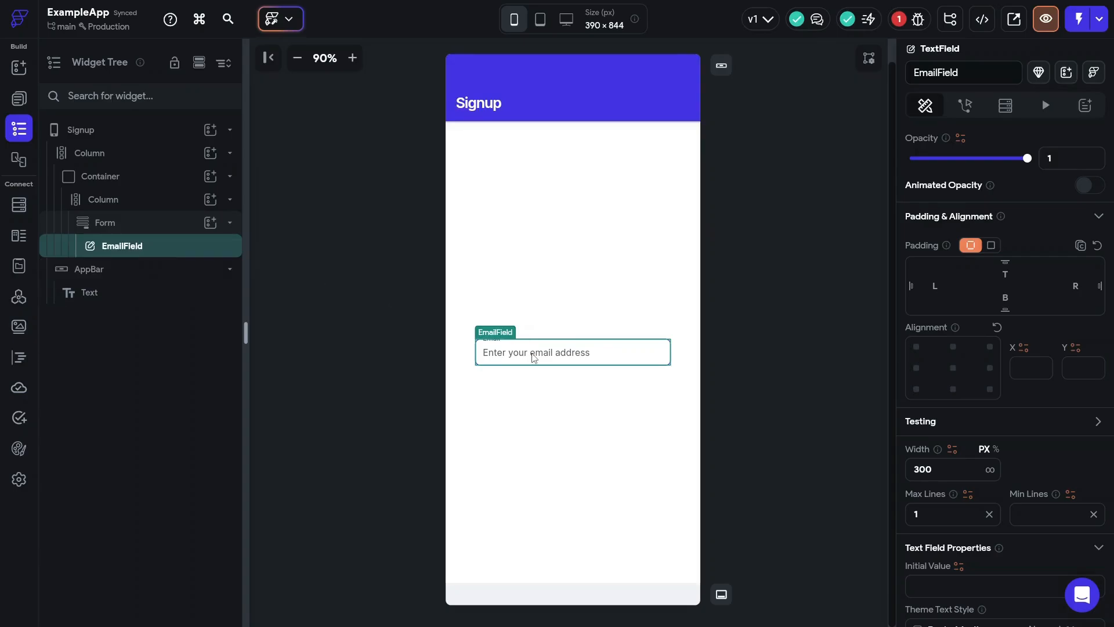
- Paste a copy of the email field, wrap both in a Column, and give the second 10 px top padding
{"action": "key", "text": "ctrl+v"}
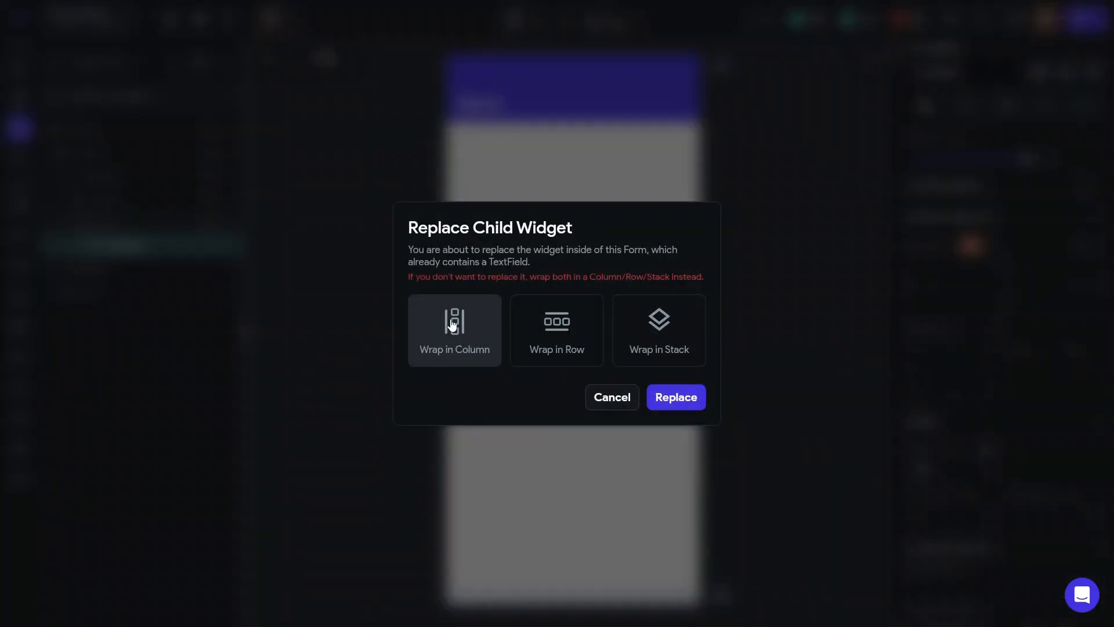
{"action": "left_click", "coordinate": [650, 400]}
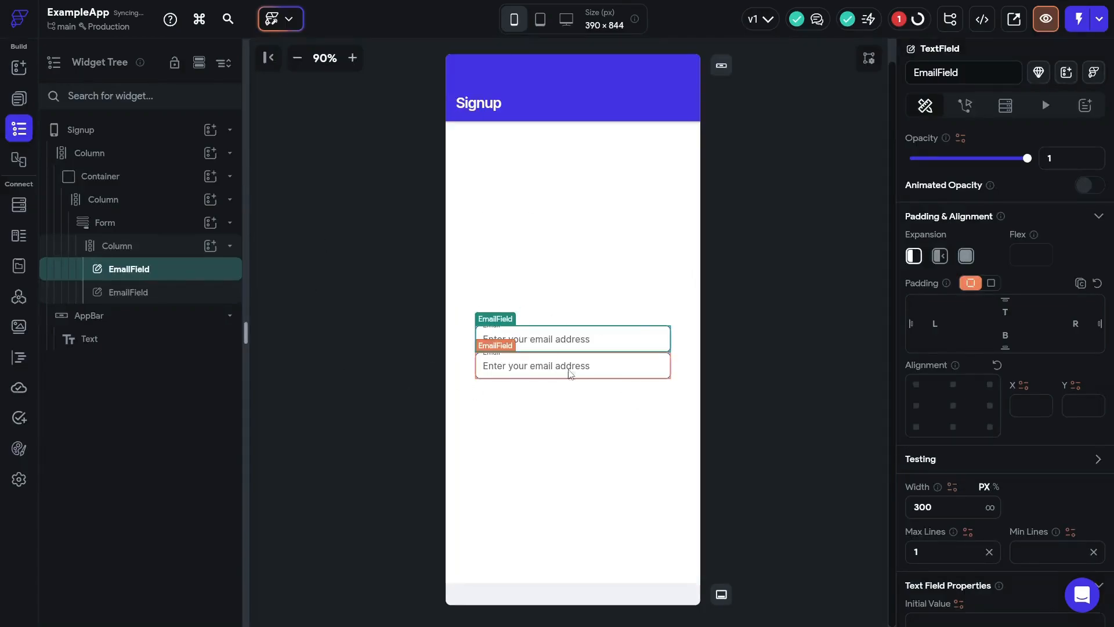
{"action": "left_click", "coordinate": [619, 374]}
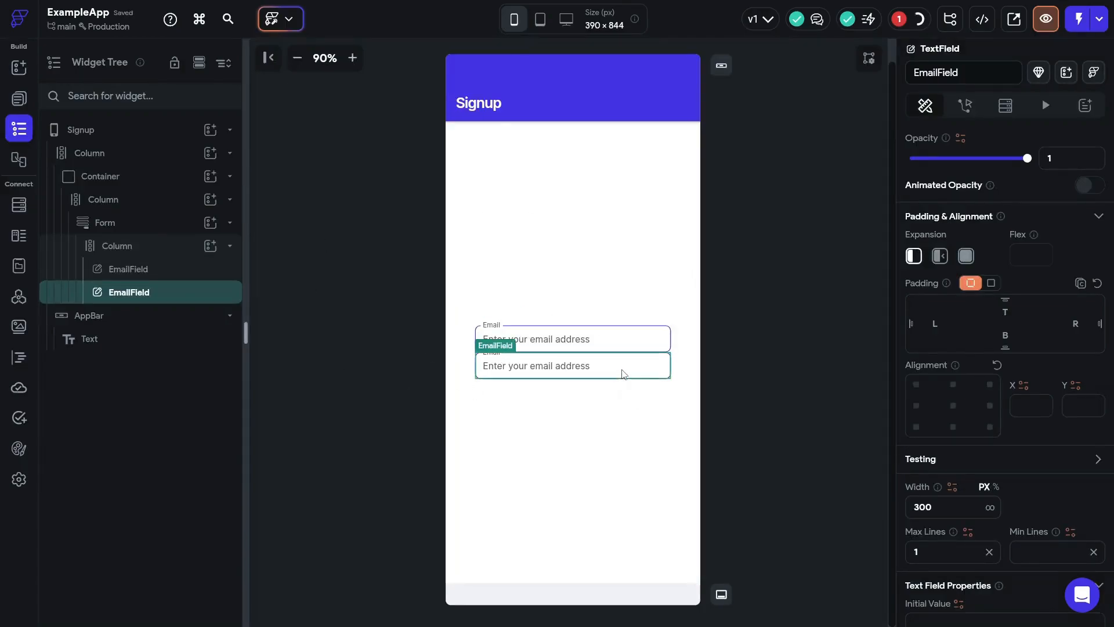
{"action": "left_click", "coordinate": [1004, 313]}
{"action": "type", "text": "10"}
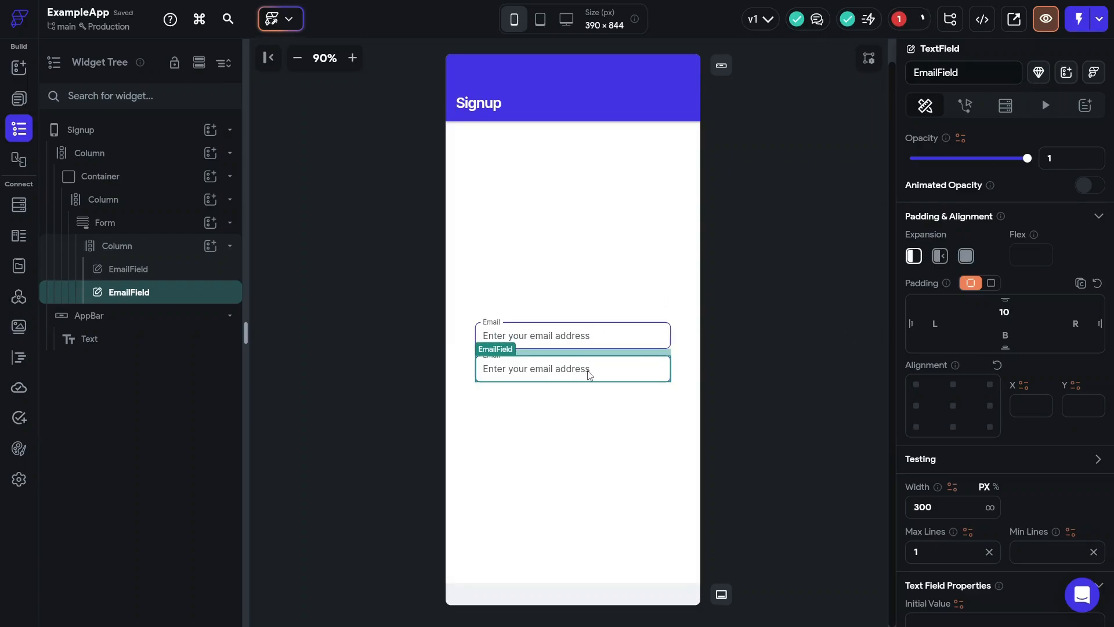
- Duplicate the second field and clear the Email part of its name
{"action": "key", "text": "ctrl+d"}
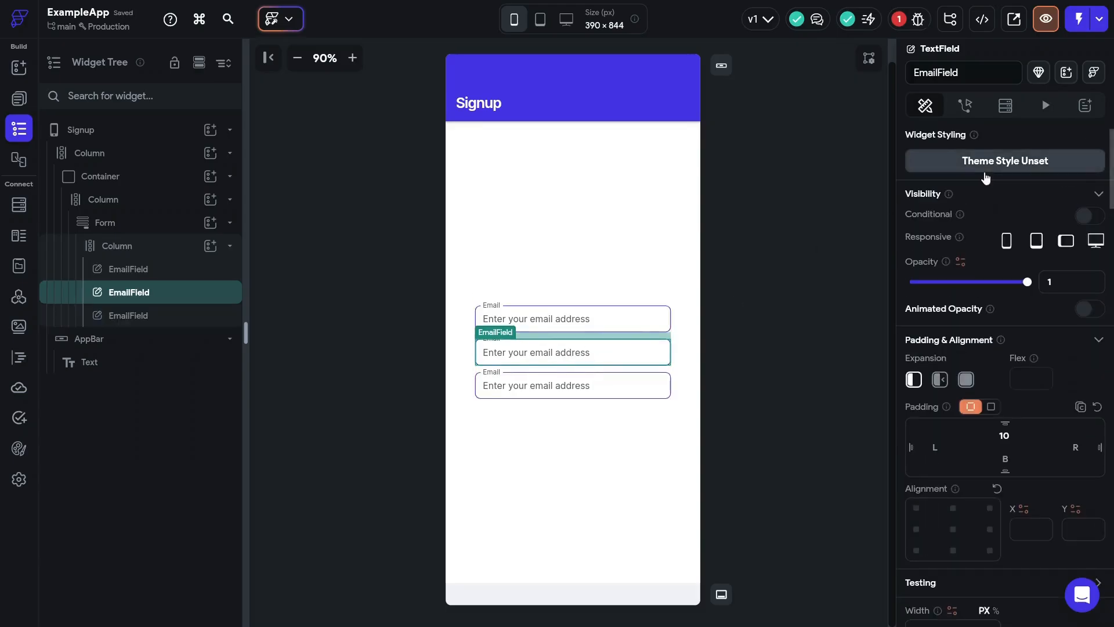
{"action": "left_click", "coordinate": [909, 74]}
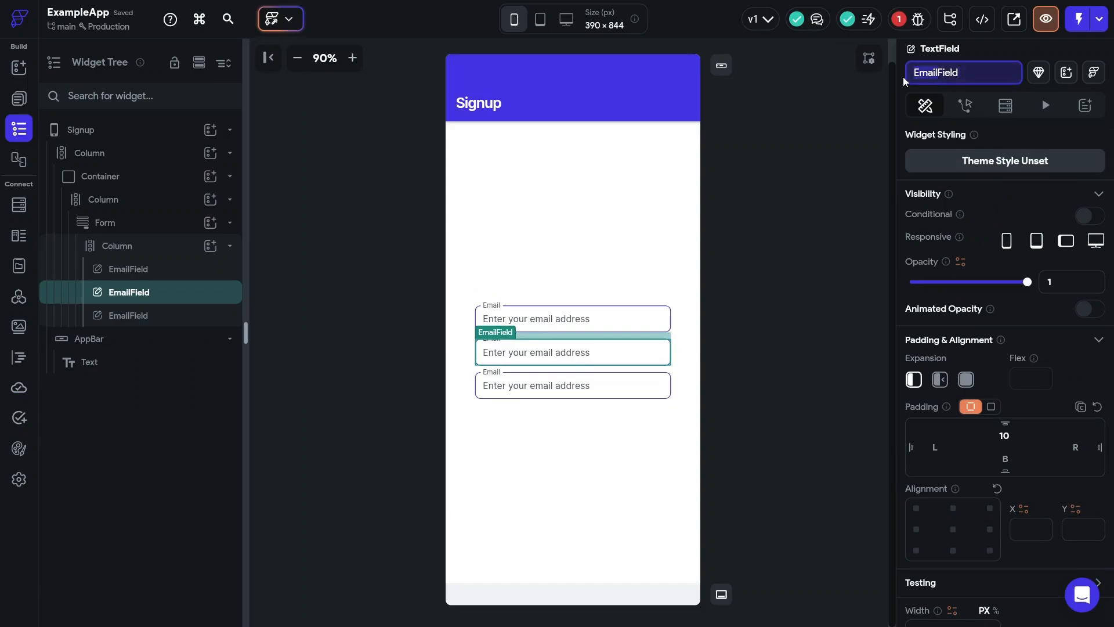
{"action": "key", "text": "Delete"}
{"action": "key", "text": "Delete"}
{"action": "key", "text": "Delete"}
{"action": "key", "text": "Delete"}
{"action": "key", "text": "Delete"}
- Name the middle field PasswordField and change its label to Password
{"action": "type", "text": "Password"}
{"action": "key", "text": "Return"}
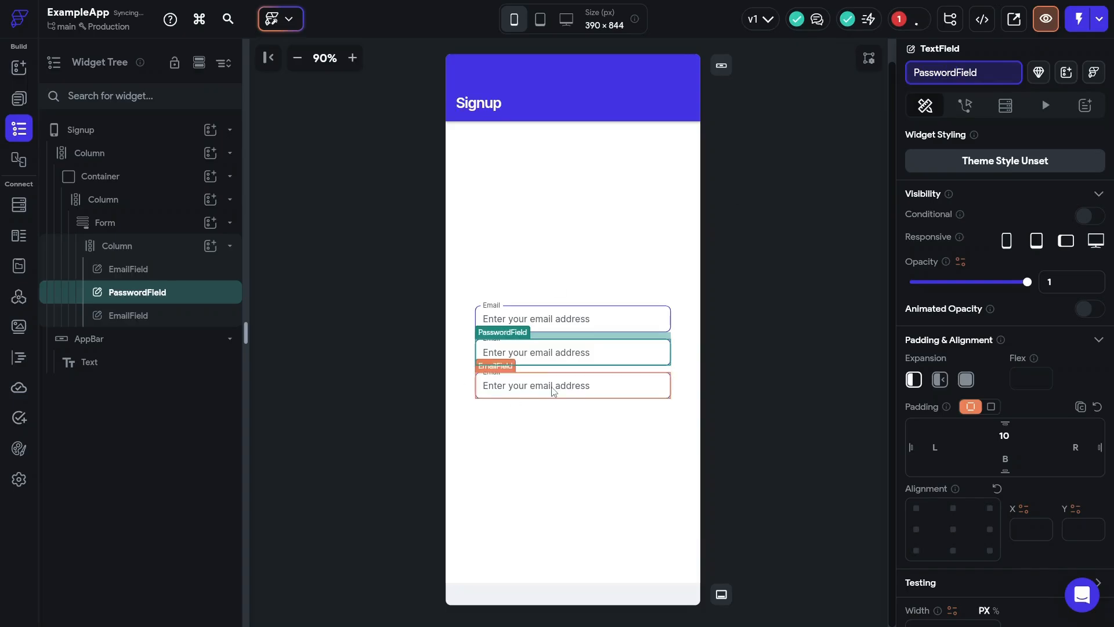
{"action": "scroll", "coordinate": [949, 374], "scroll_direction": "down", "scroll_amount": 6}
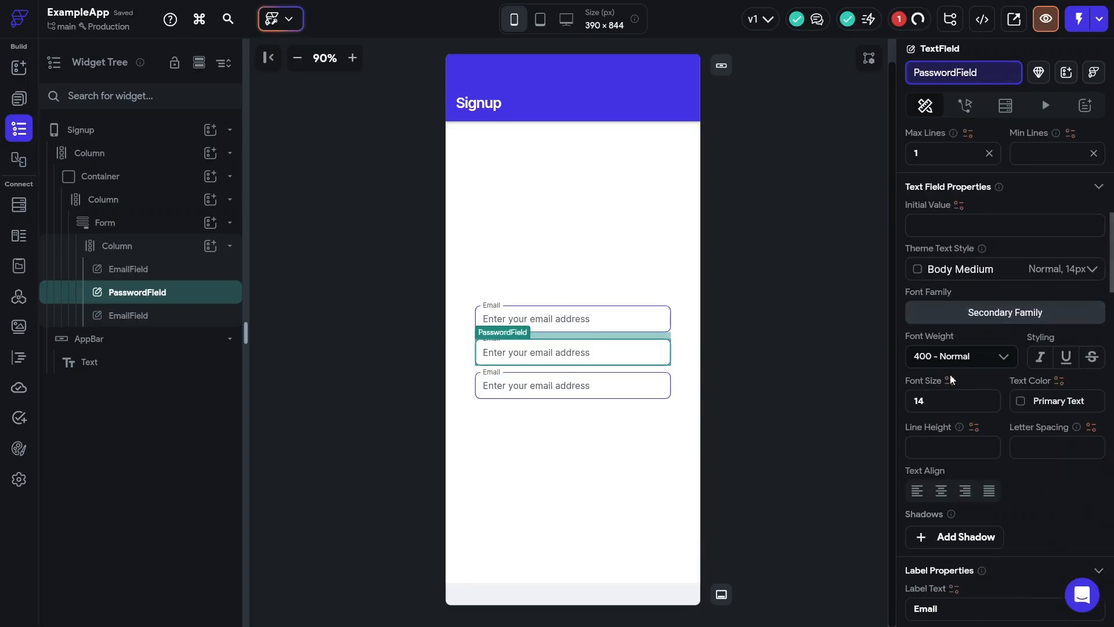
{"action": "scroll", "coordinate": [951, 377], "scroll_direction": "up", "scroll_amount": 5}
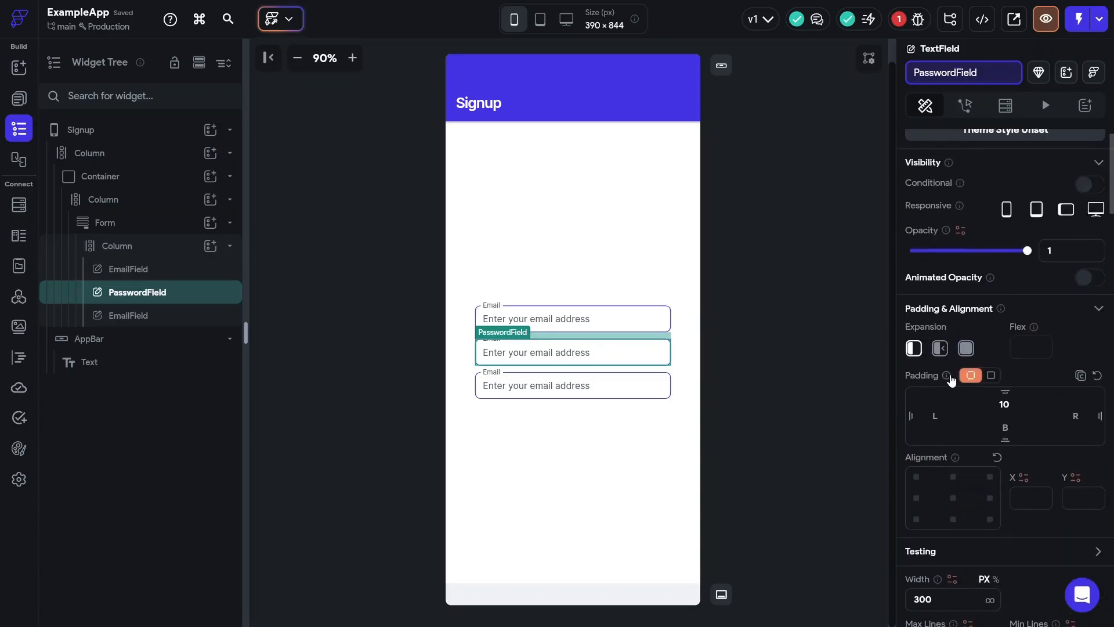
{"action": "scroll", "coordinate": [951, 376], "scroll_direction": "down", "scroll_amount": 4}
{"action": "scroll", "coordinate": [951, 374], "scroll_direction": "down", "scroll_amount": 8}
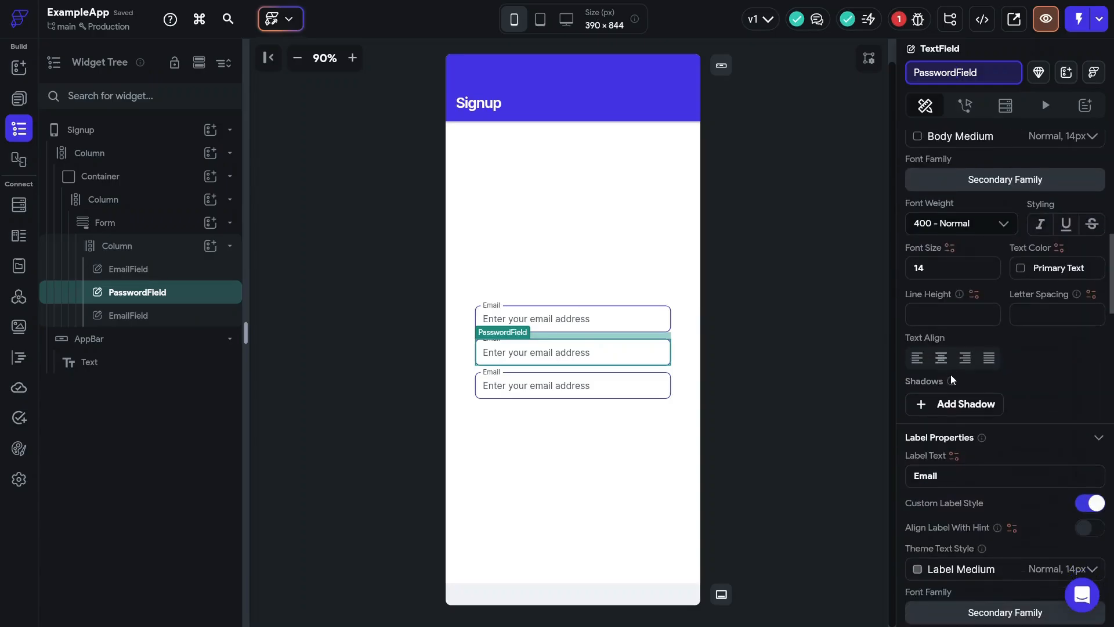
{"action": "double_click", "coordinate": [905, 362]}
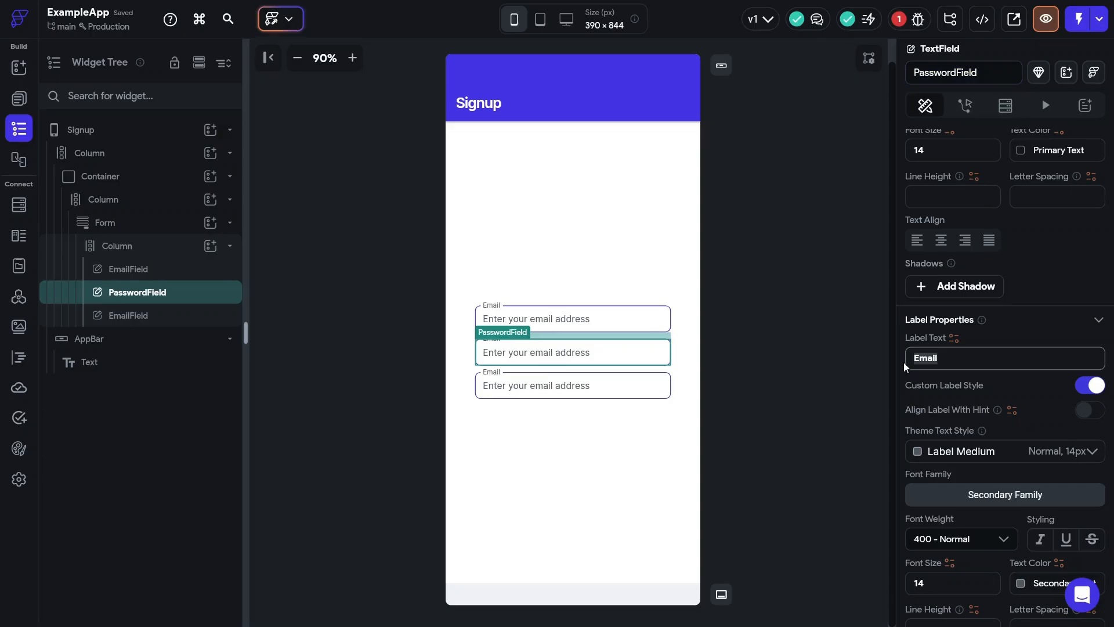
{"action": "type", "text": "Password"}
- Change the PasswordField hint text to 'Enter password'
{"action": "scroll", "coordinate": [929, 363], "scroll_direction": "down", "scroll_amount": 4}
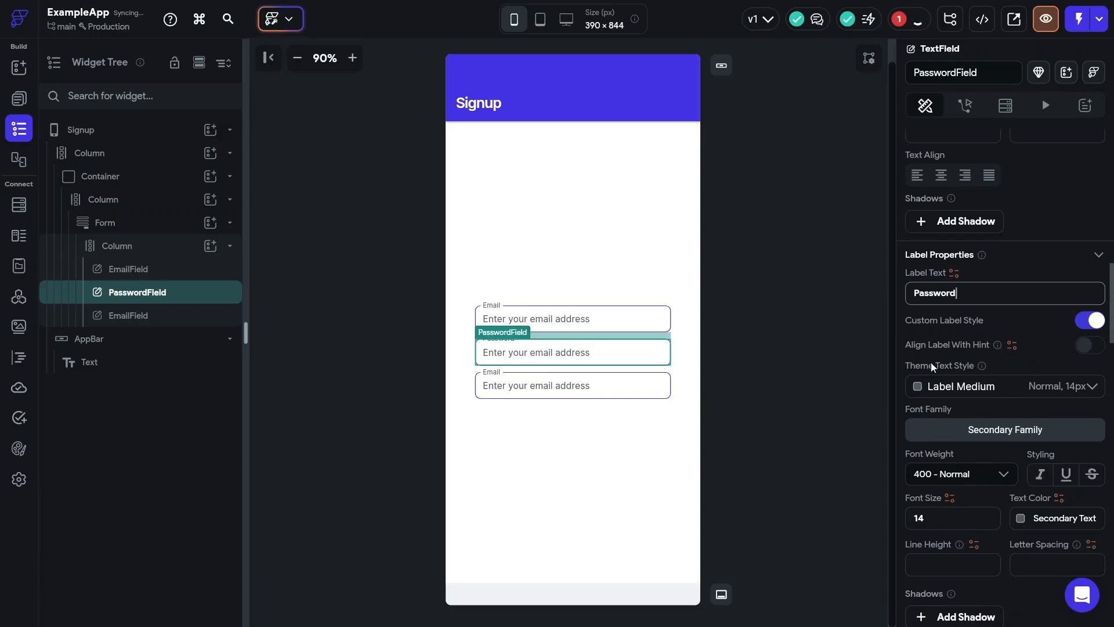
{"action": "scroll", "coordinate": [950, 544], "scroll_direction": "down", "scroll_amount": 1}
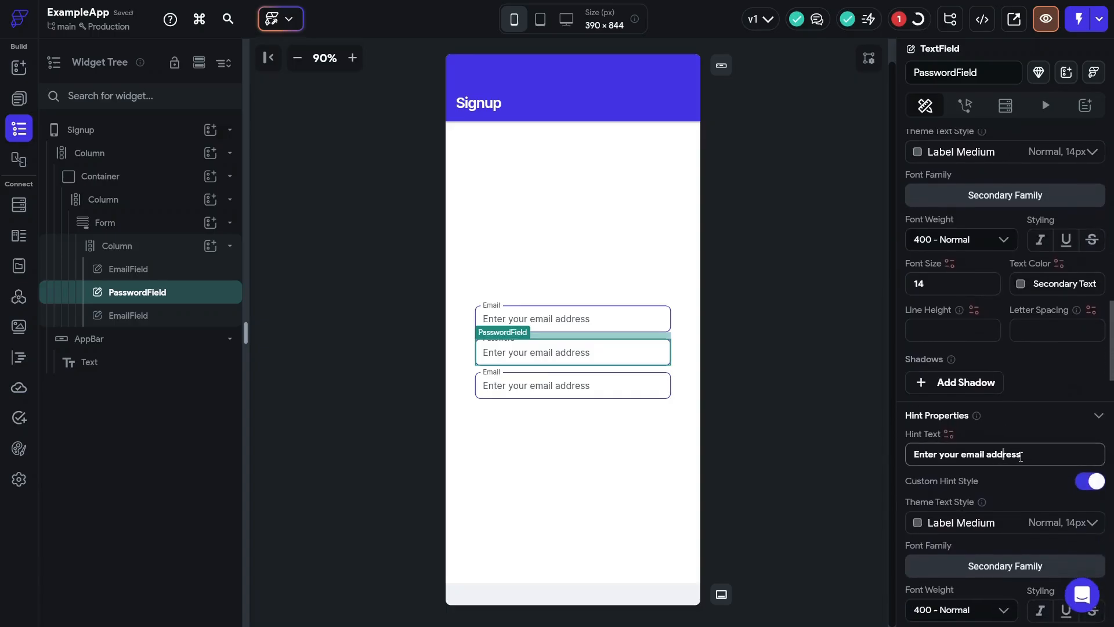
{"action": "double_click", "coordinate": [1003, 453]}
{"action": "mouse_move", "coordinate": [954, 469]}
{"action": "left_mouse_down"}
{"action": "mouse_move", "coordinate": [903, 464]}
{"action": "mouse_move", "coordinate": [946, 458]}
{"action": "left_mouse_up"}
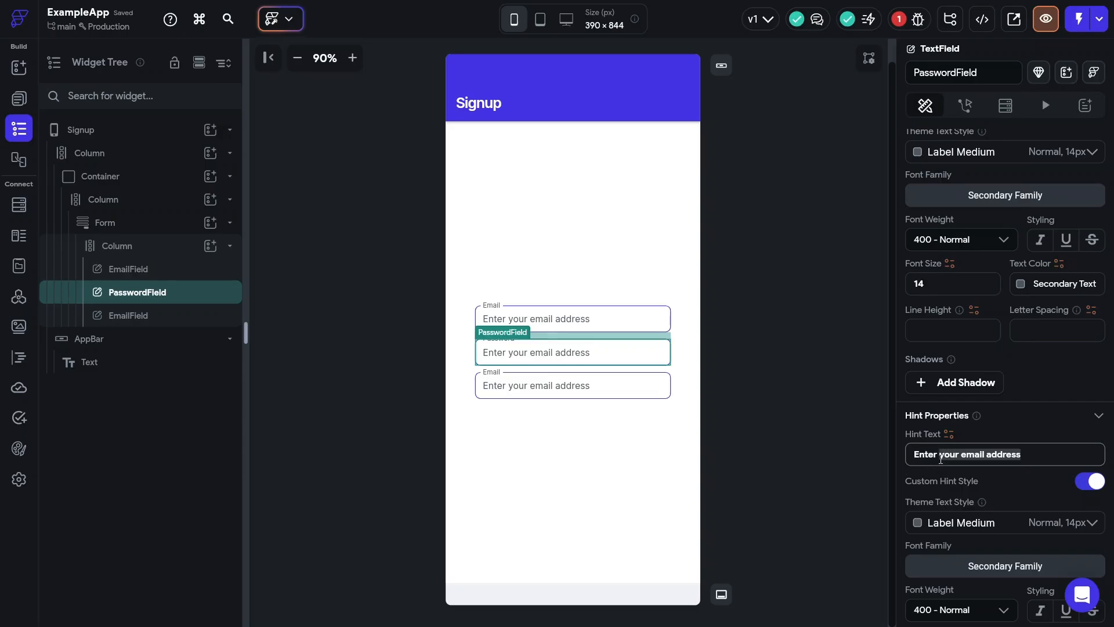
{"action": "type", "text": "password"}
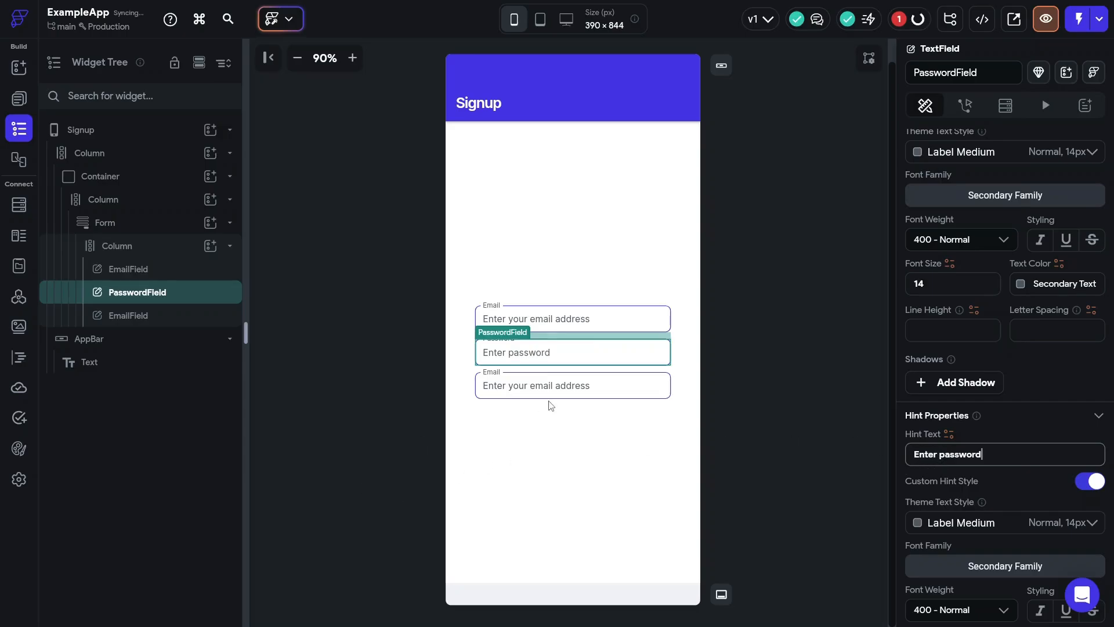
- Rename the third signup TextField to ConfirmPasswordField
{"action": "left_click", "coordinate": [550, 388]}
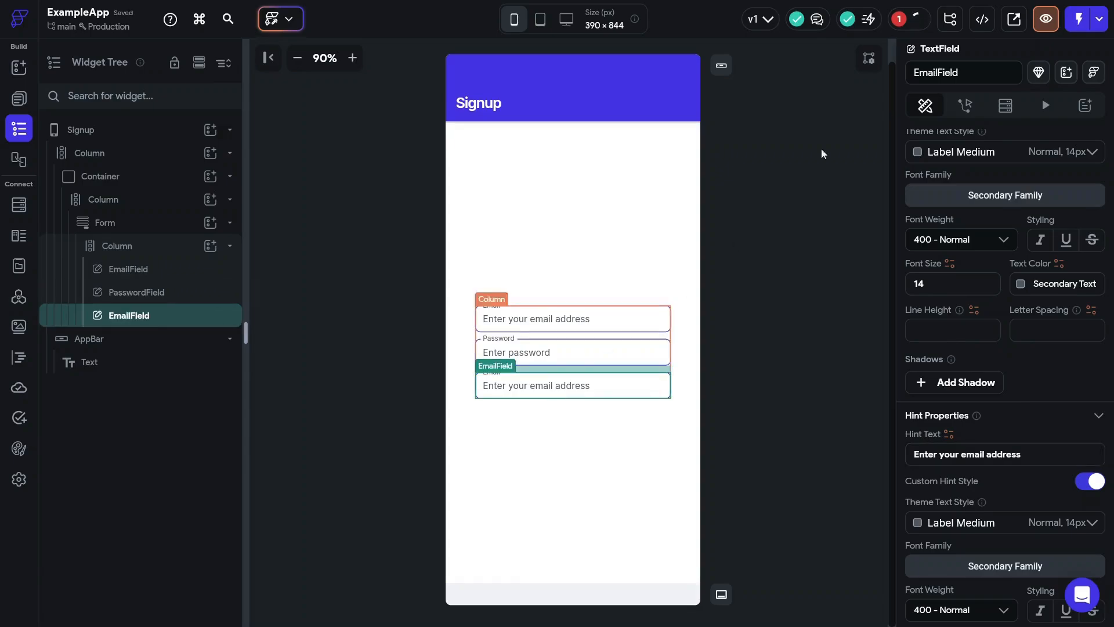
{"action": "left_click", "coordinate": [940, 75]}
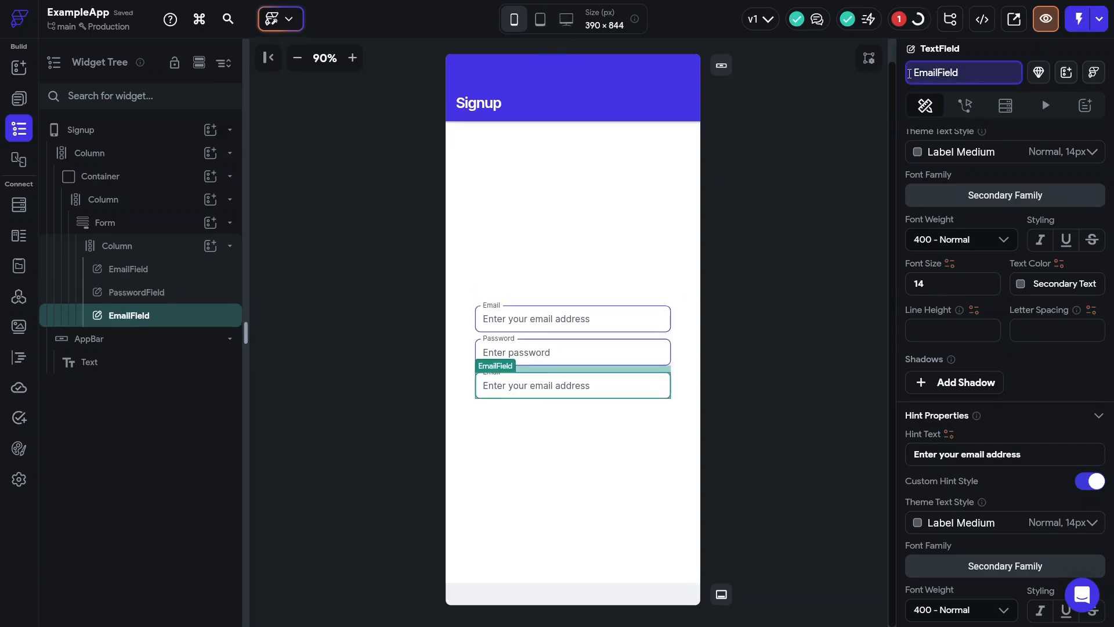
{"action": "type", "text": "ConfirmPassword"}
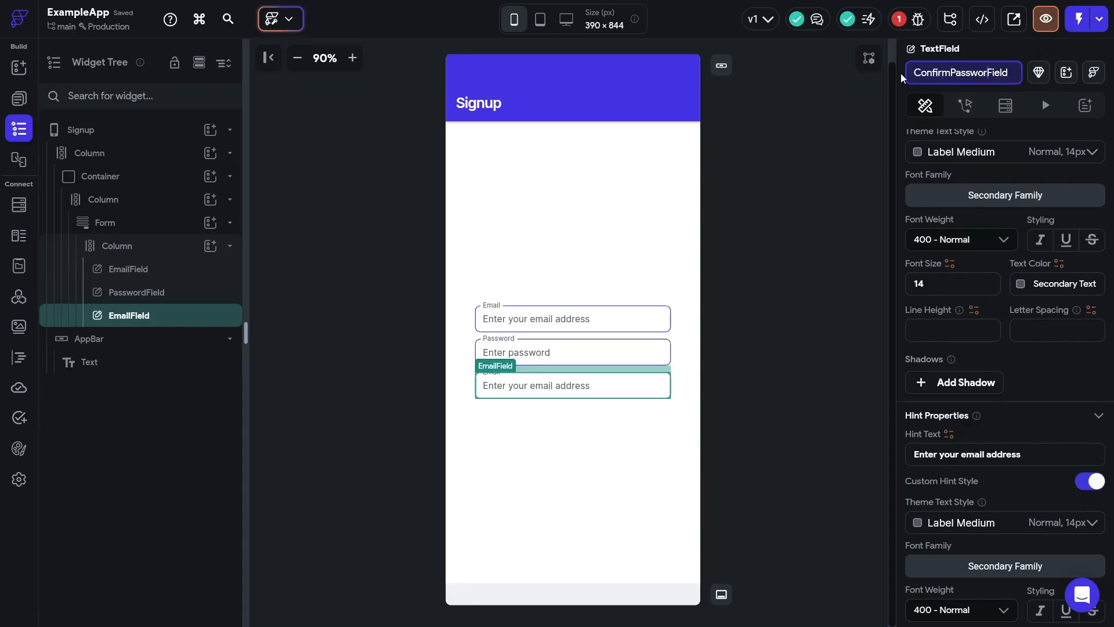
{"action": "key", "text": "Return"}
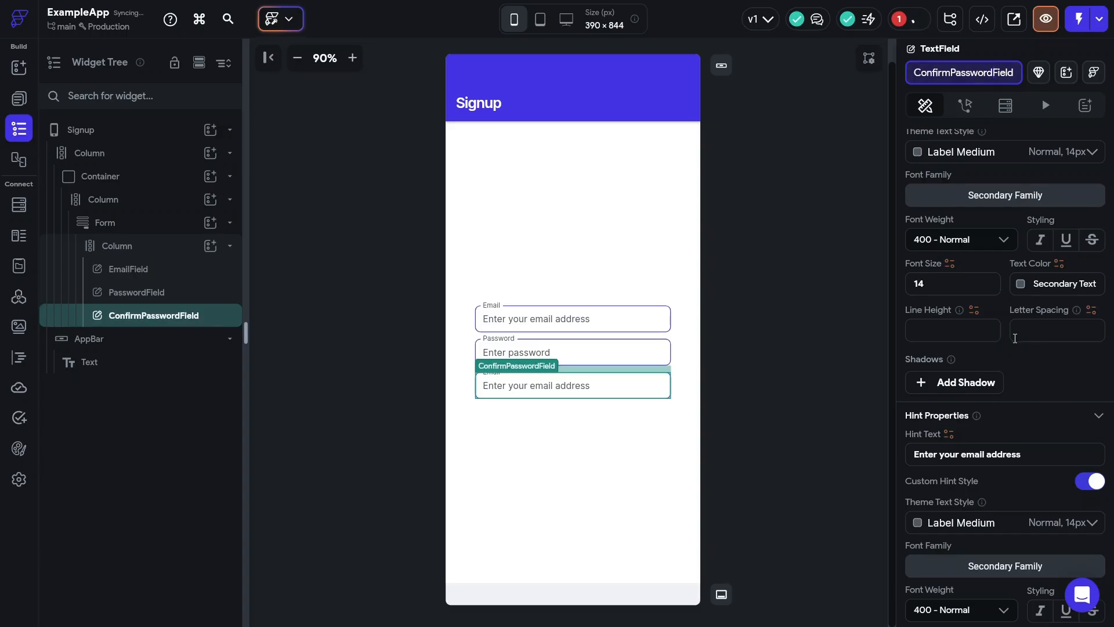
- Replace the field's hint text with 'Confirm Password'
{"action": "scroll", "coordinate": [1015, 340], "scroll_direction": "down", "scroll_amount": 3}
{"action": "scroll", "coordinate": [1015, 343], "scroll_direction": "down", "scroll_amount": 2}
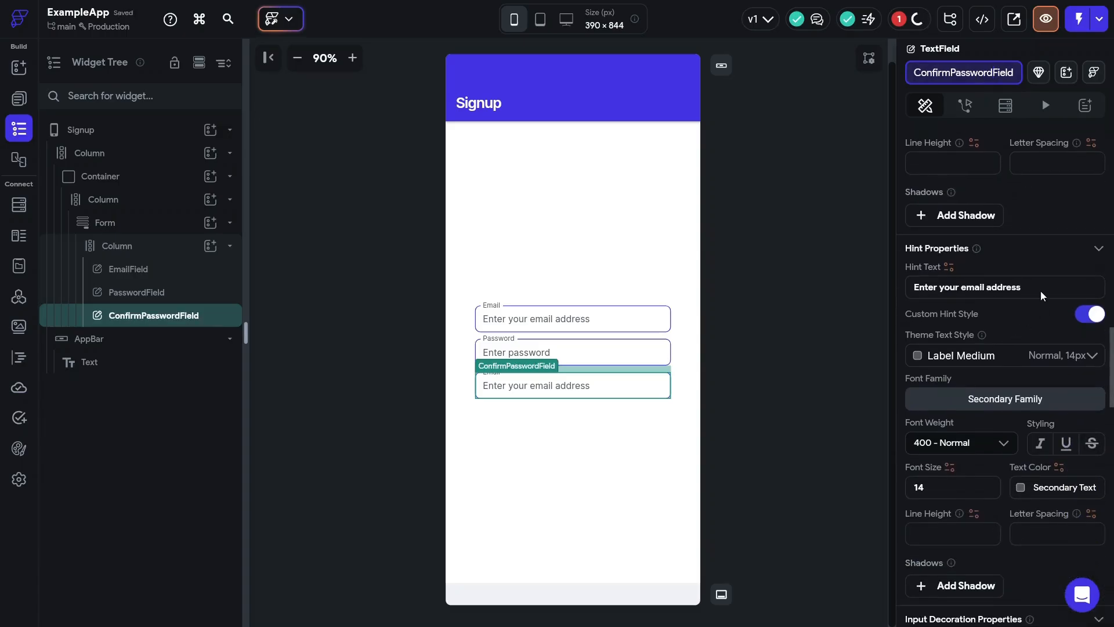
{"action": "triple_click", "coordinate": [935, 290]}
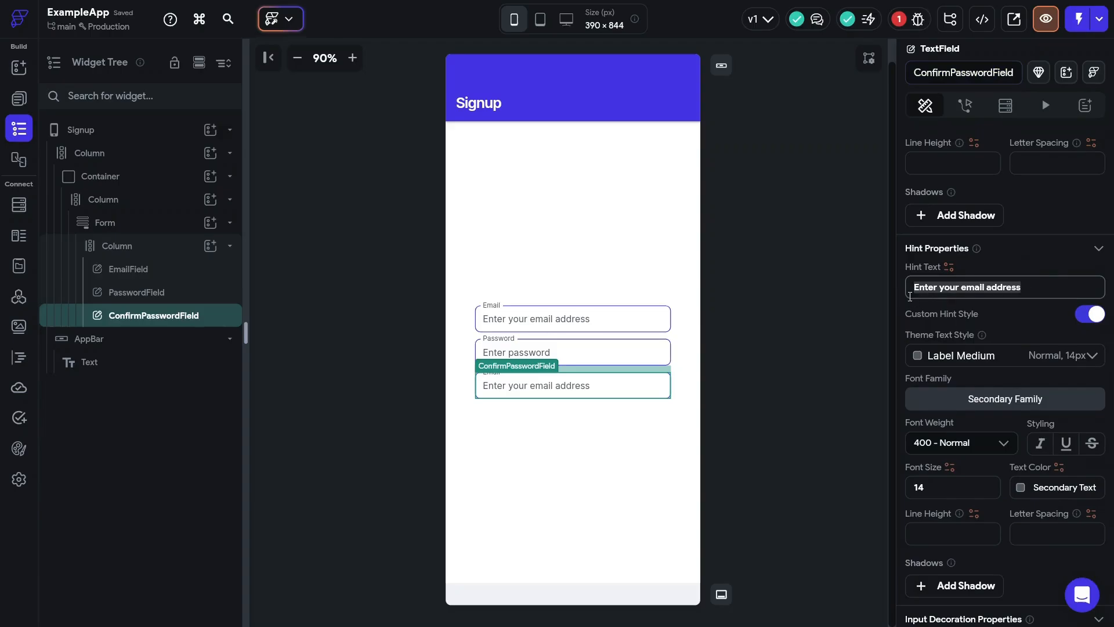
{"action": "type", "text": "C"}
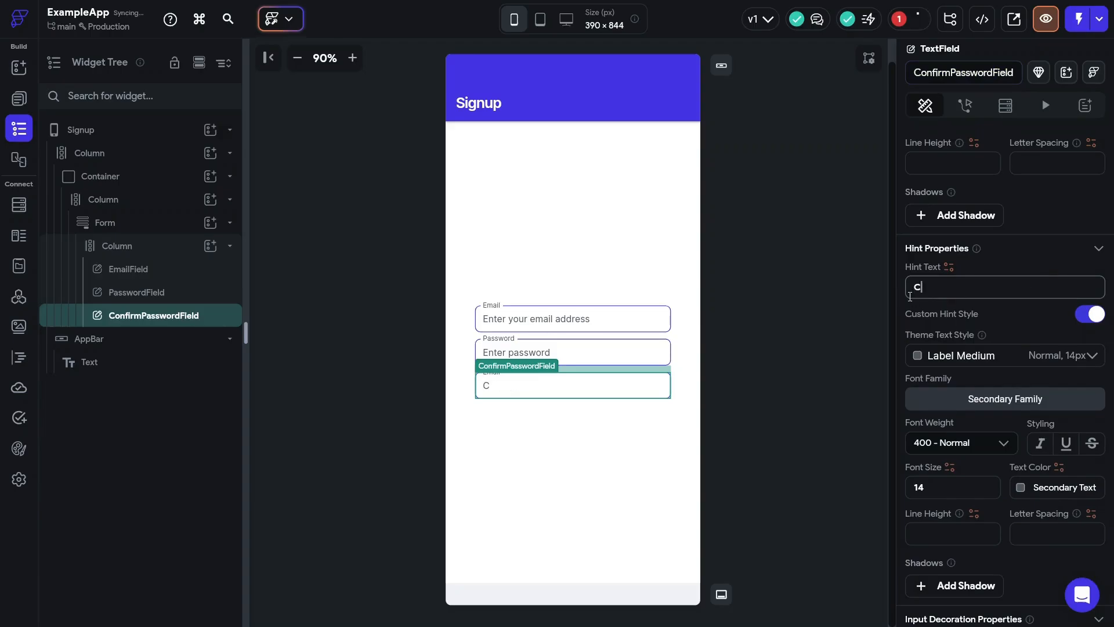
{"action": "type", "text": "onfirm Password"}
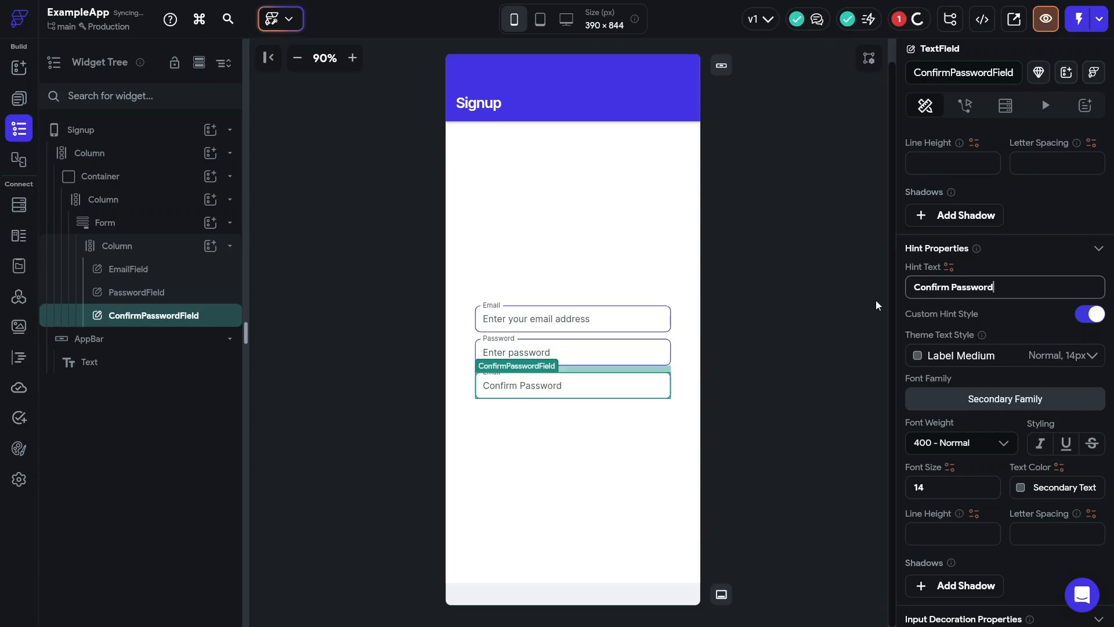
- In the Form's validation, mark EmailField, PasswordField and ConfirmPasswordField as required
{"action": "left_click", "coordinate": [116, 222]}
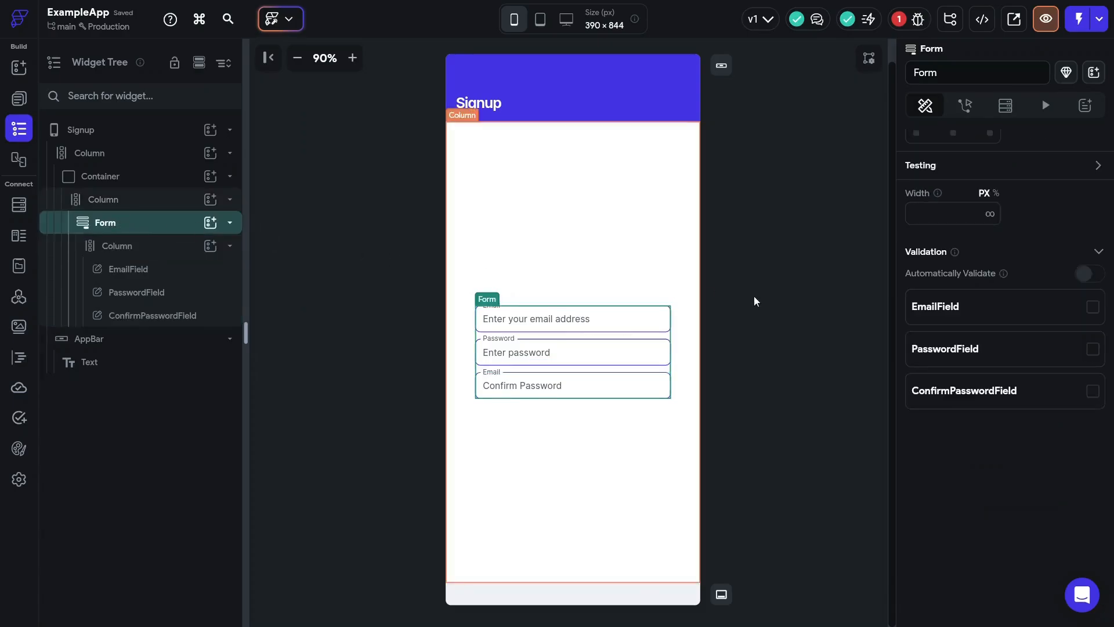
{"action": "left_click", "coordinate": [1093, 312]}
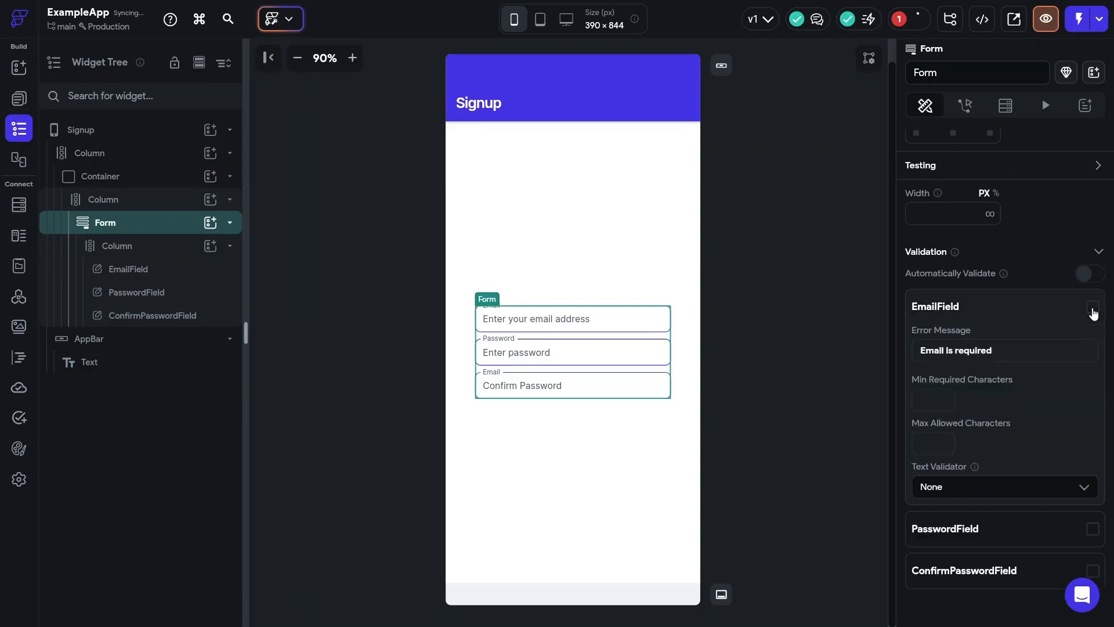
{"action": "scroll", "coordinate": [1082, 325], "scroll_direction": "down", "scroll_amount": 2}
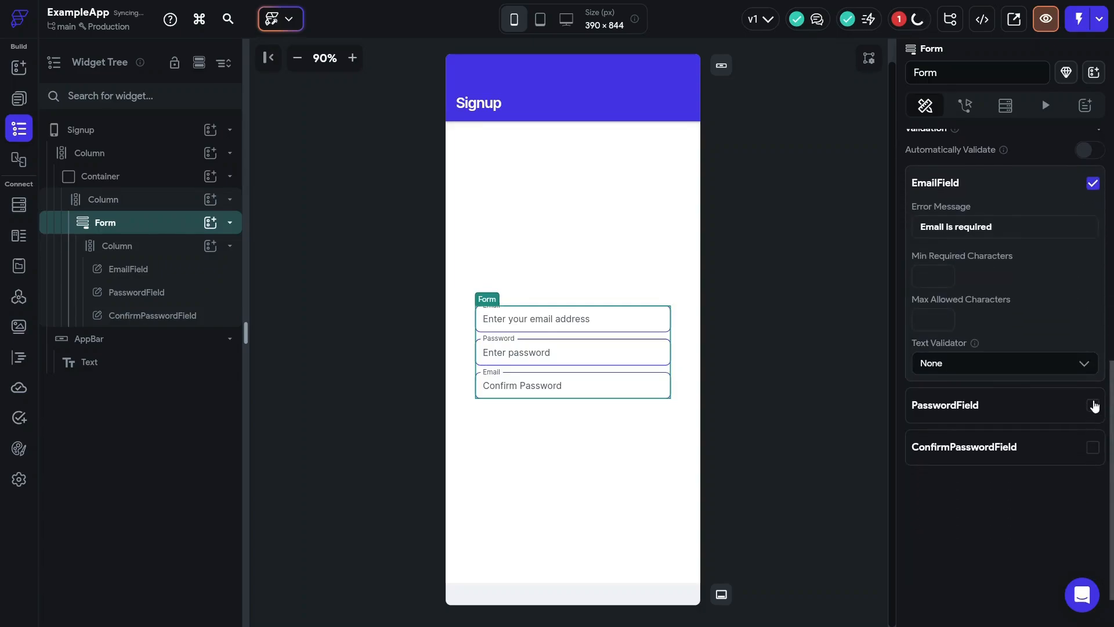
{"action": "left_click", "coordinate": [1093, 405]}
{"action": "scroll", "coordinate": [1079, 464], "scroll_direction": "down", "scroll_amount": 2}
{"action": "scroll", "coordinate": [1079, 511], "scroll_direction": "down", "scroll_amount": 2}
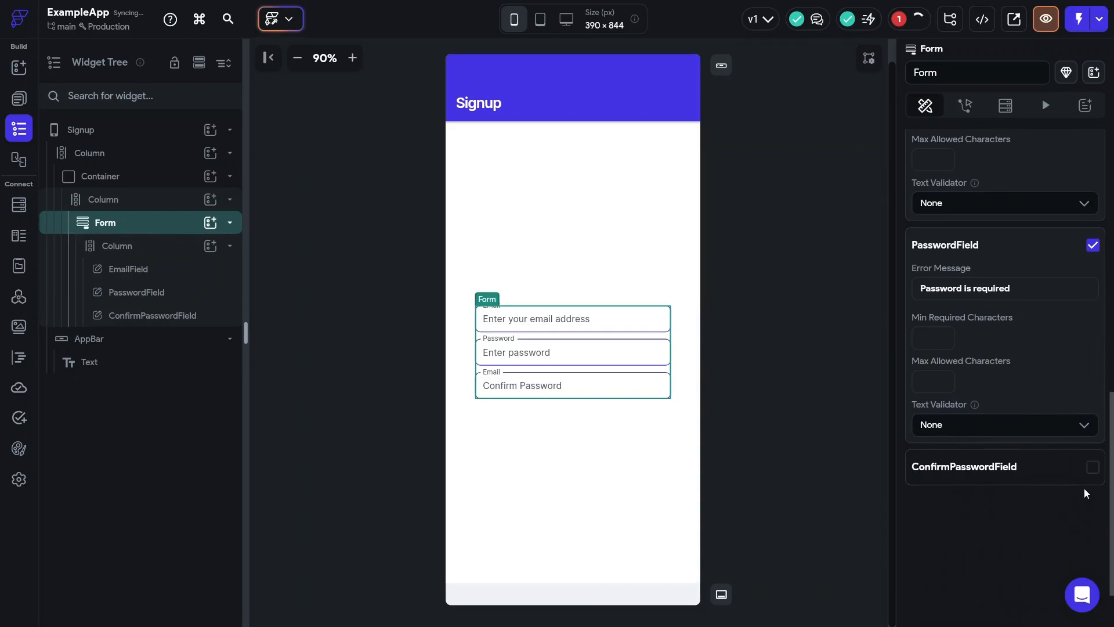
{"action": "left_click", "coordinate": [1094, 472]}
{"action": "scroll", "coordinate": [1095, 420], "scroll_direction": "down", "scroll_amount": 3}
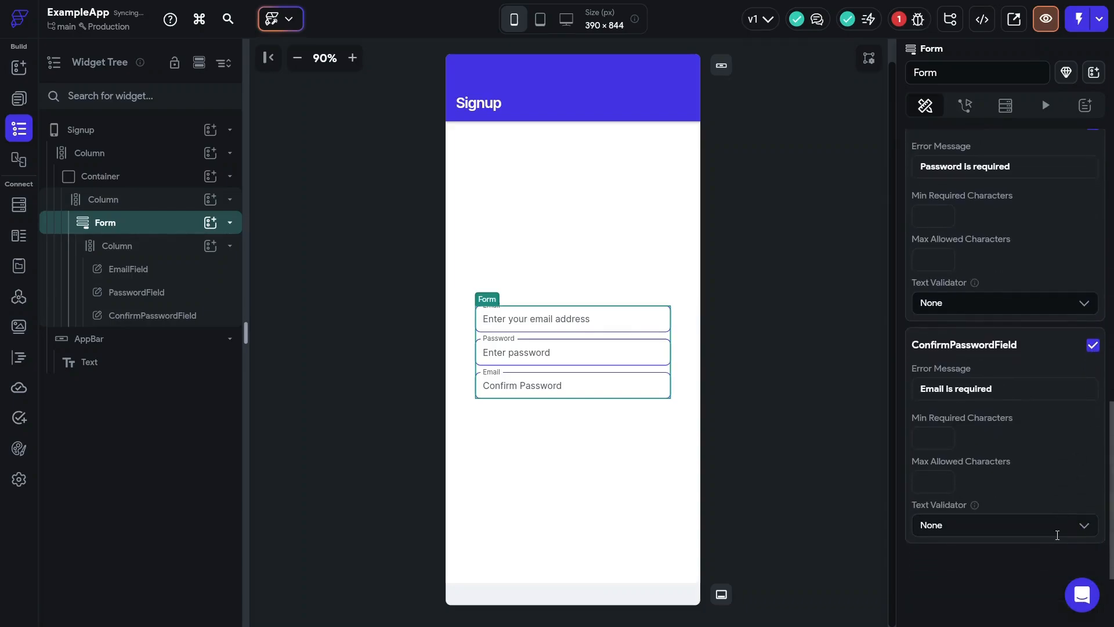
- Set EmailField's Text Validator to Email, leaving the other fields' validators unchanged
{"action": "left_click", "coordinate": [1056, 525]}
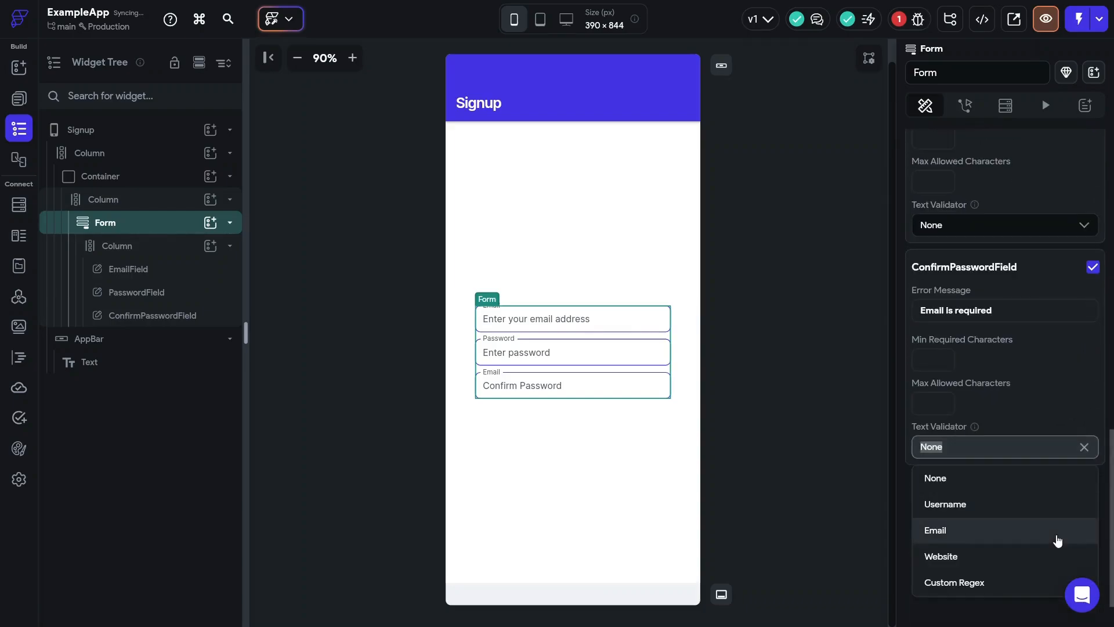
{"action": "left_click", "coordinate": [906, 482]}
{"action": "scroll", "coordinate": [952, 485], "scroll_direction": "up", "scroll_amount": 8}
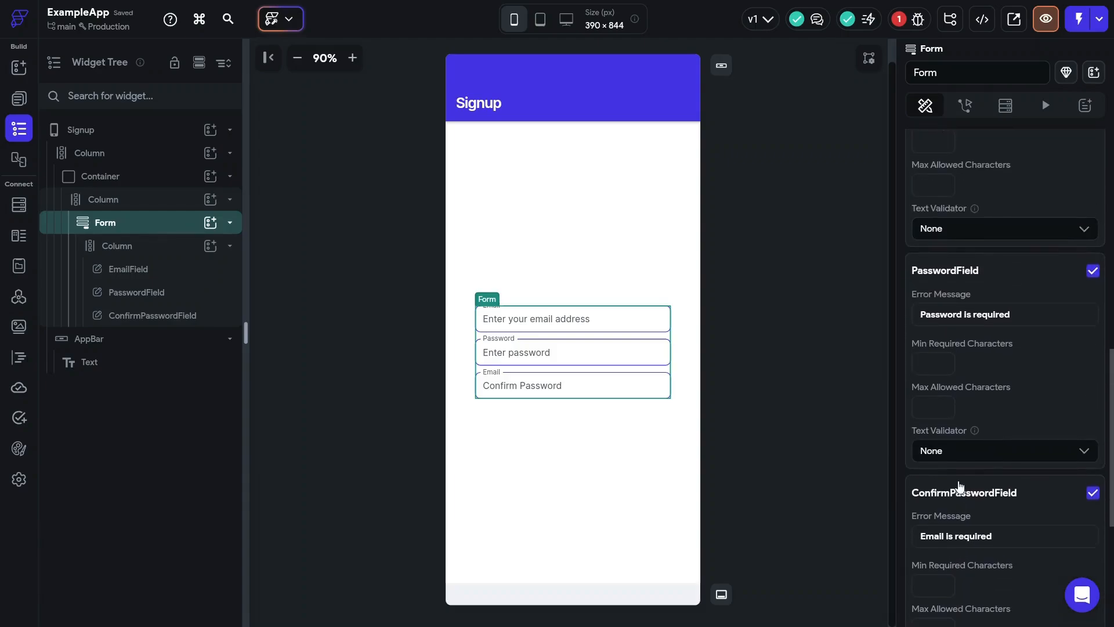
{"action": "scroll", "coordinate": [972, 390], "scroll_direction": "down", "scroll_amount": 1}
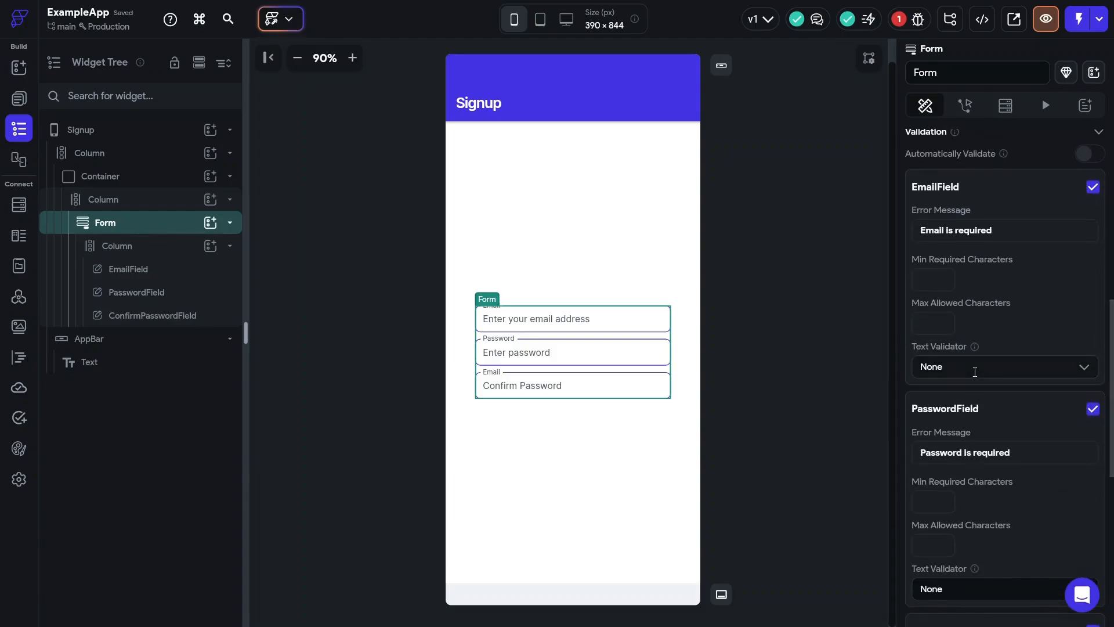
{"action": "left_click", "coordinate": [975, 367]}
{"action": "left_click", "coordinate": [958, 449]}
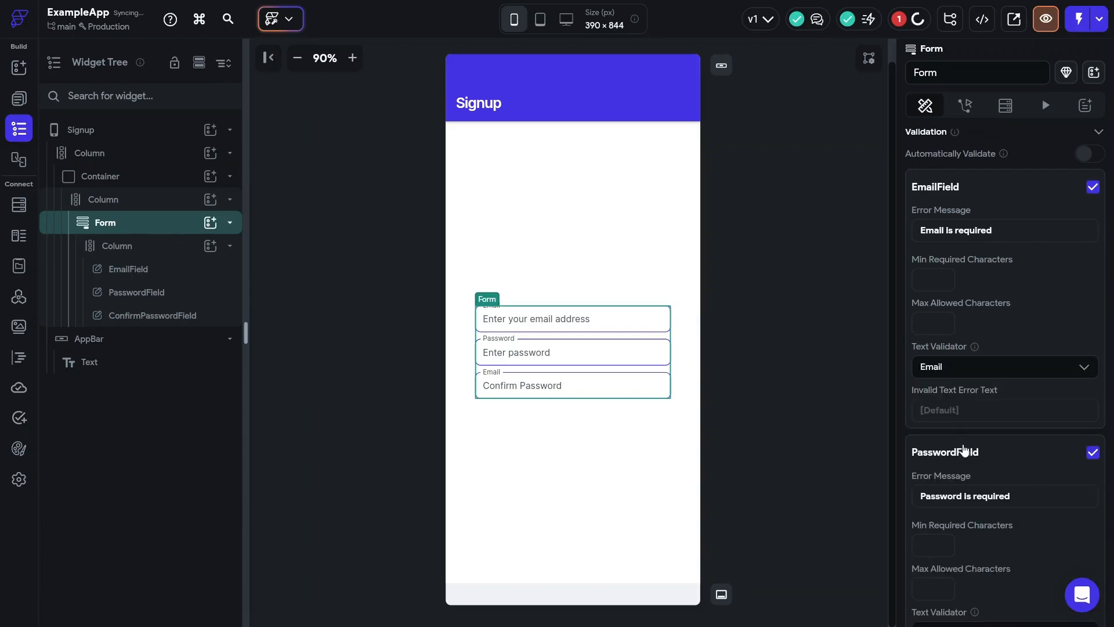
{"action": "scroll", "coordinate": [963, 449], "scroll_direction": "down", "scroll_amount": 1}
{"action": "scroll", "coordinate": [964, 448], "scroll_direction": "down", "scroll_amount": 4}
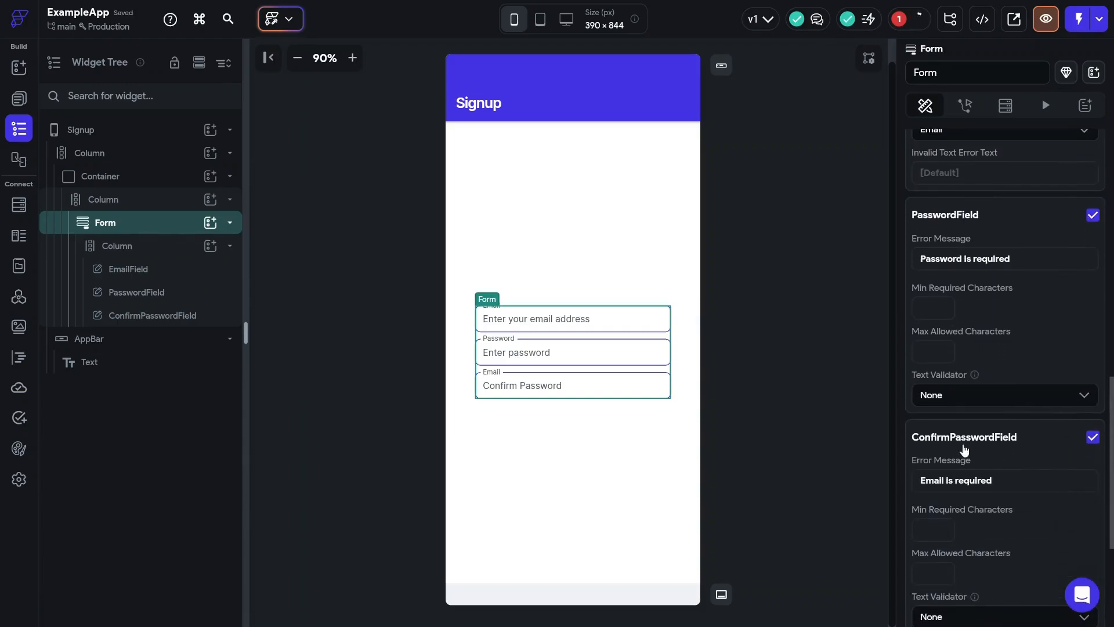
{"action": "left_click", "coordinate": [975, 400]}
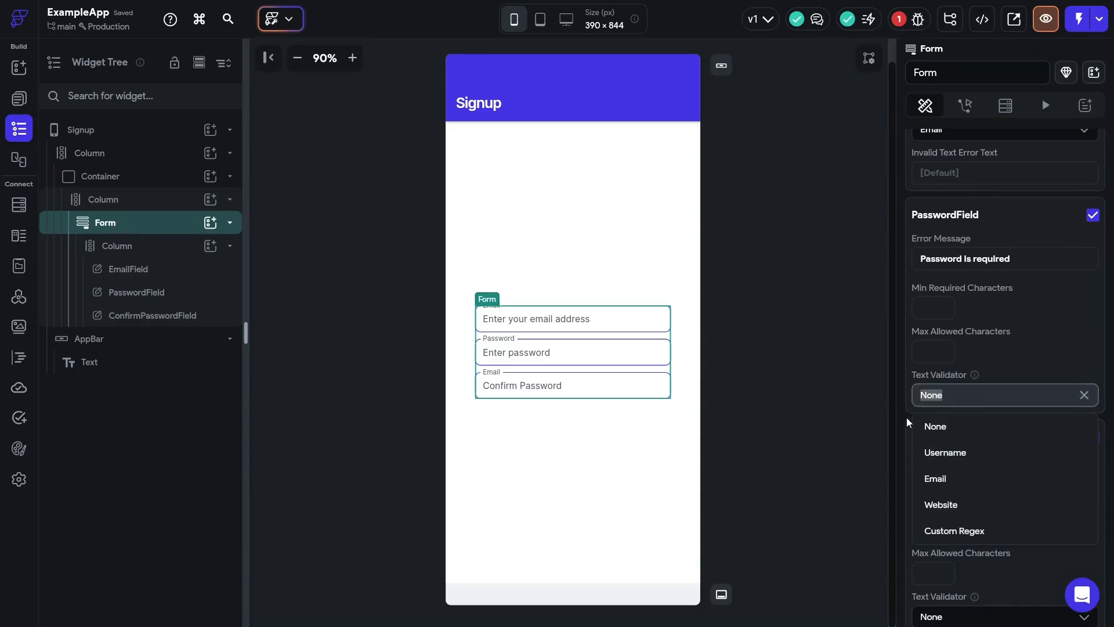
{"action": "scroll", "coordinate": [906, 416], "scroll_direction": "down", "scroll_amount": 4}
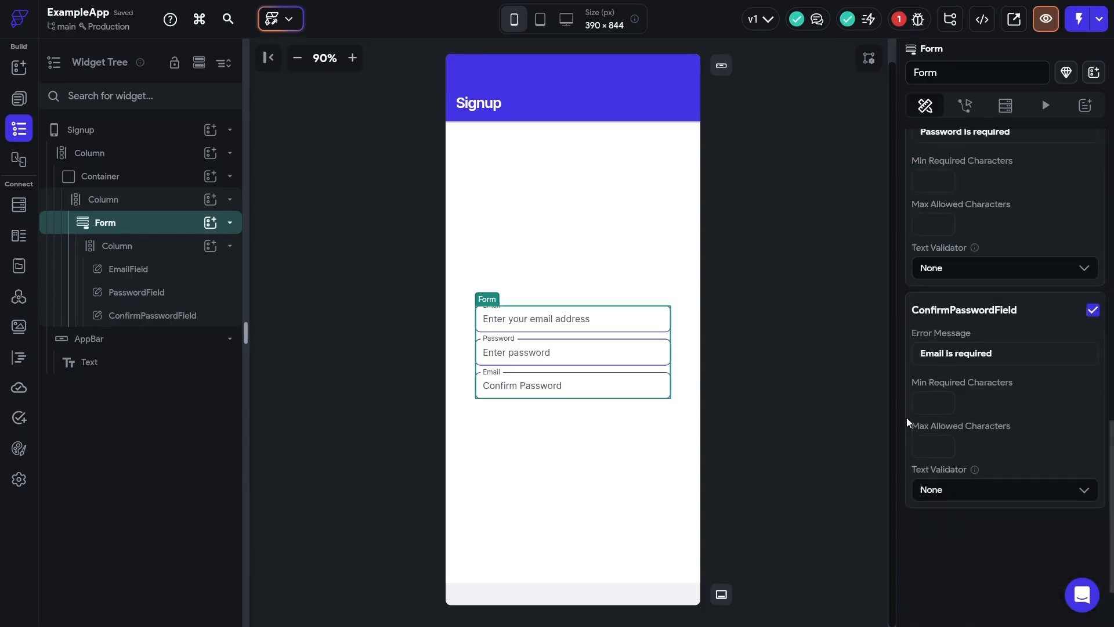
- Enable Password Field masking with show/hide toggle on PasswordField and ConfirmPasswordField
{"action": "left_click", "coordinate": [545, 367]}
{"action": "scroll", "coordinate": [1008, 446], "scroll_direction": "down", "scroll_amount": 10}
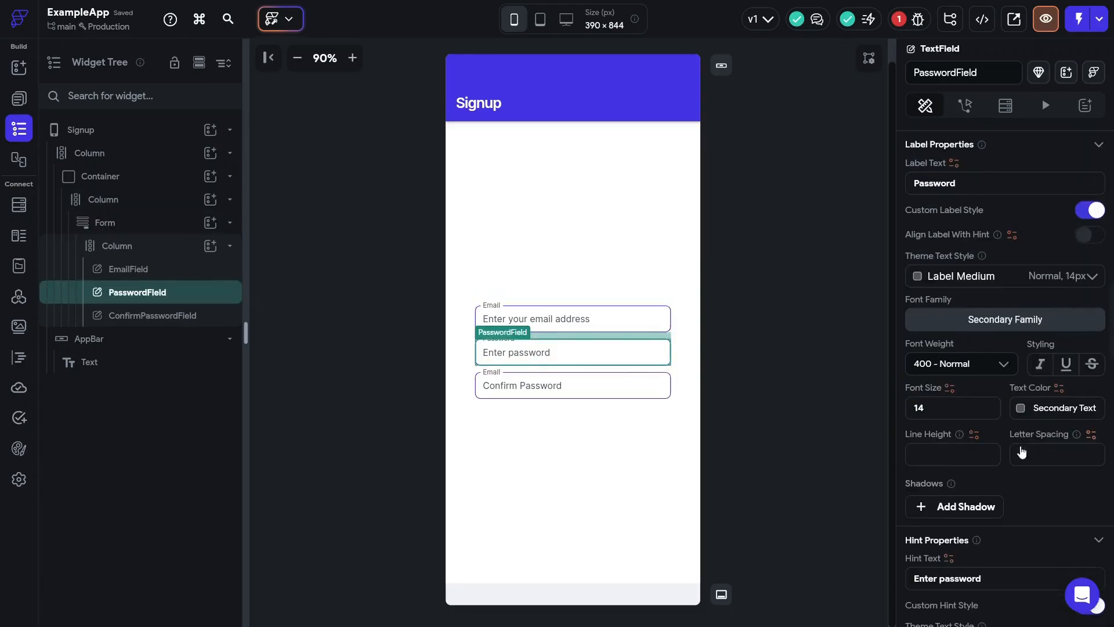
{"action": "scroll", "coordinate": [1008, 446], "scroll_direction": "down", "scroll_amount": 10}
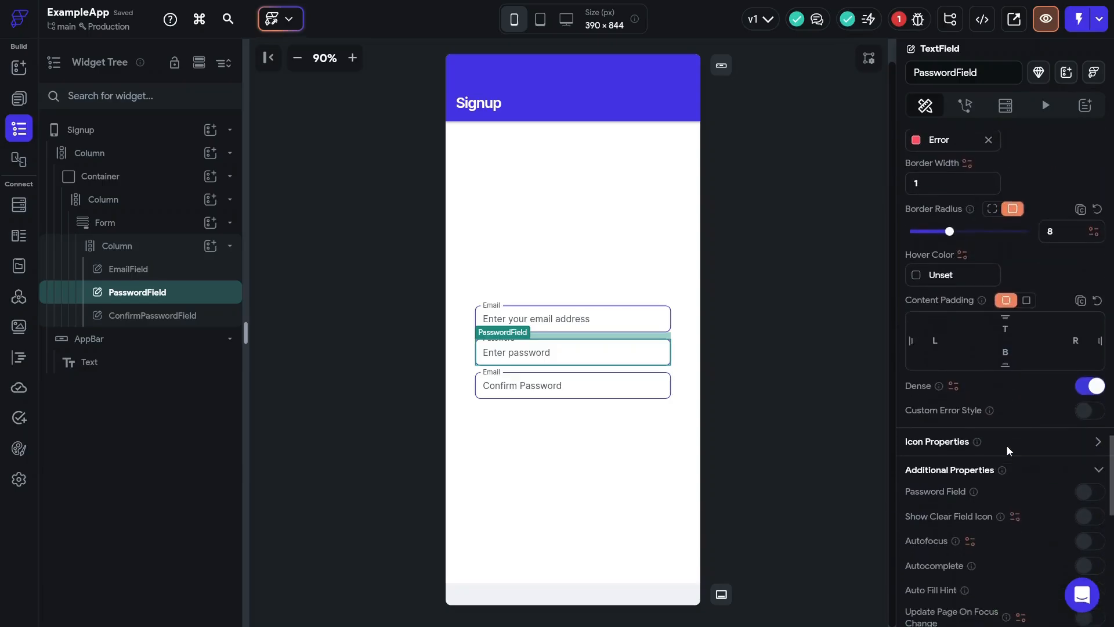
{"action": "scroll", "coordinate": [1007, 446], "scroll_direction": "down", "scroll_amount": 1}
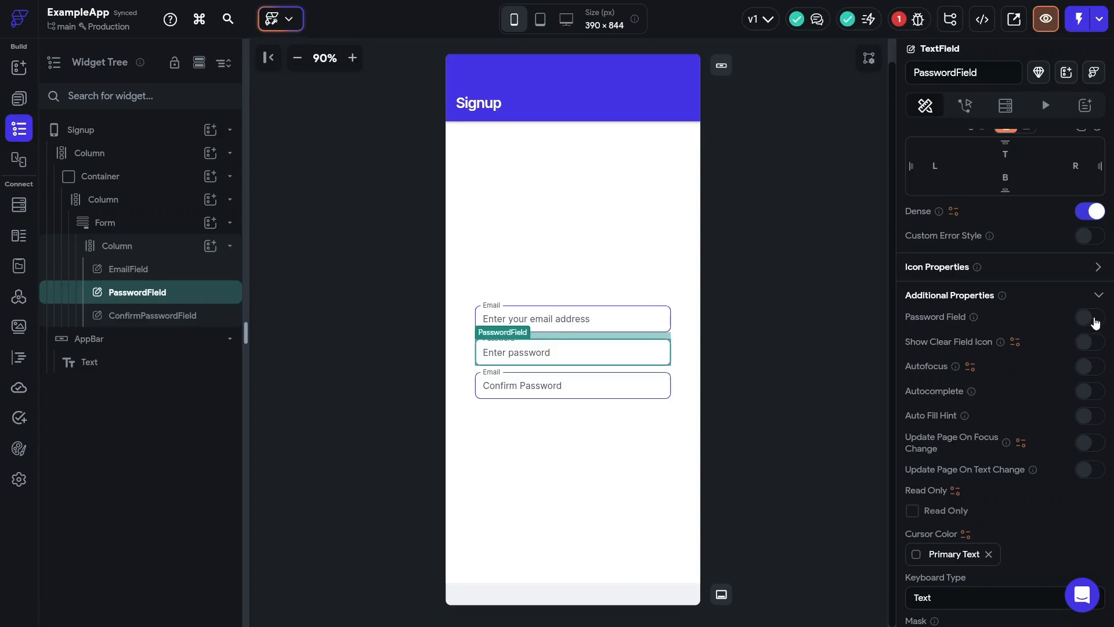
{"action": "left_click", "coordinate": [1094, 319]}
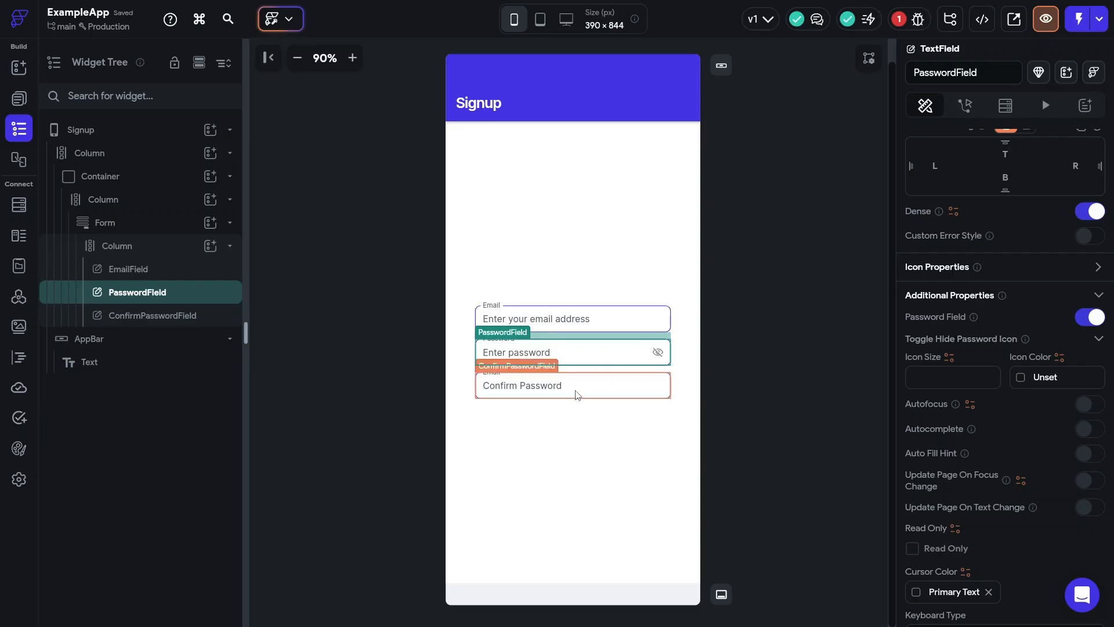
{"action": "left_click", "coordinate": [578, 396]}
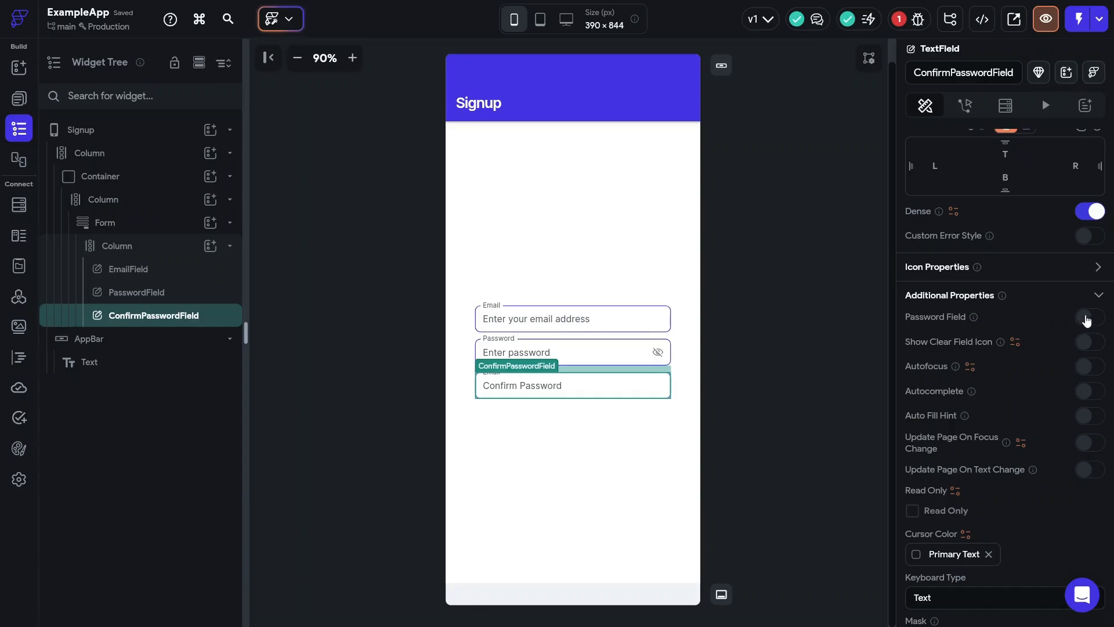
{"action": "left_click", "coordinate": [1089, 318]}
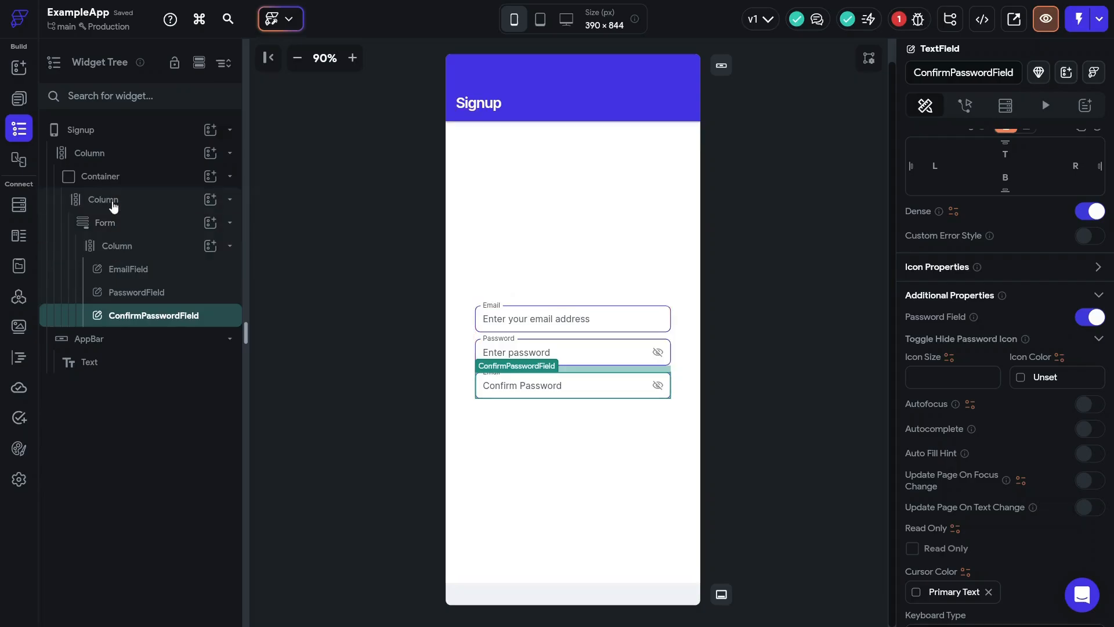
{"action": "left_click", "coordinate": [114, 207]}
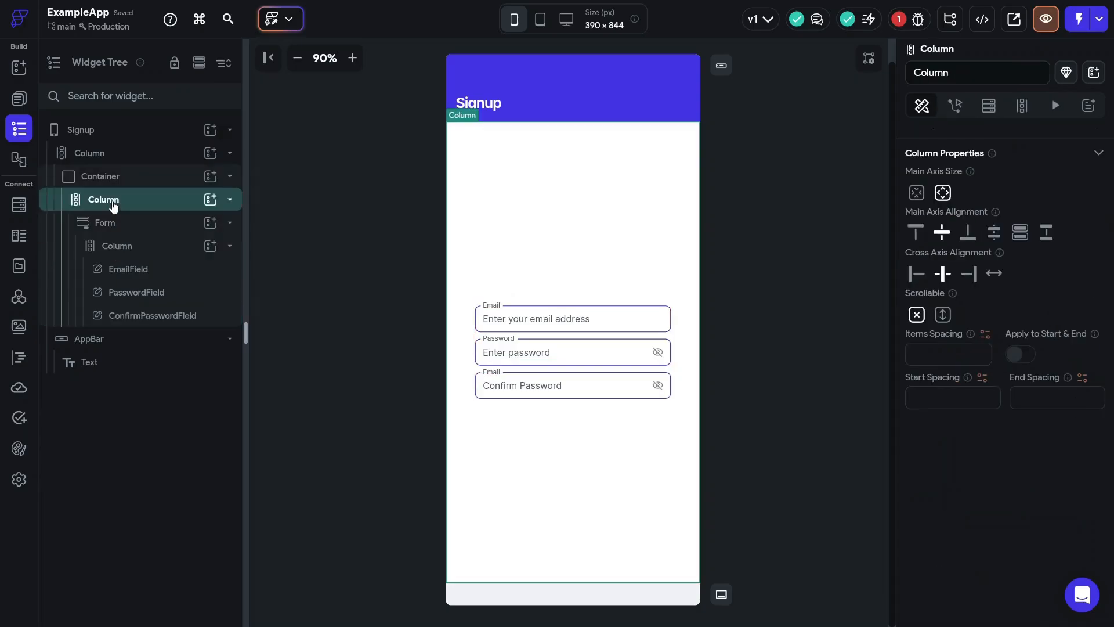
- Add a Button to the Column with 15 px top padding
{"action": "left_click", "coordinate": [212, 201]}
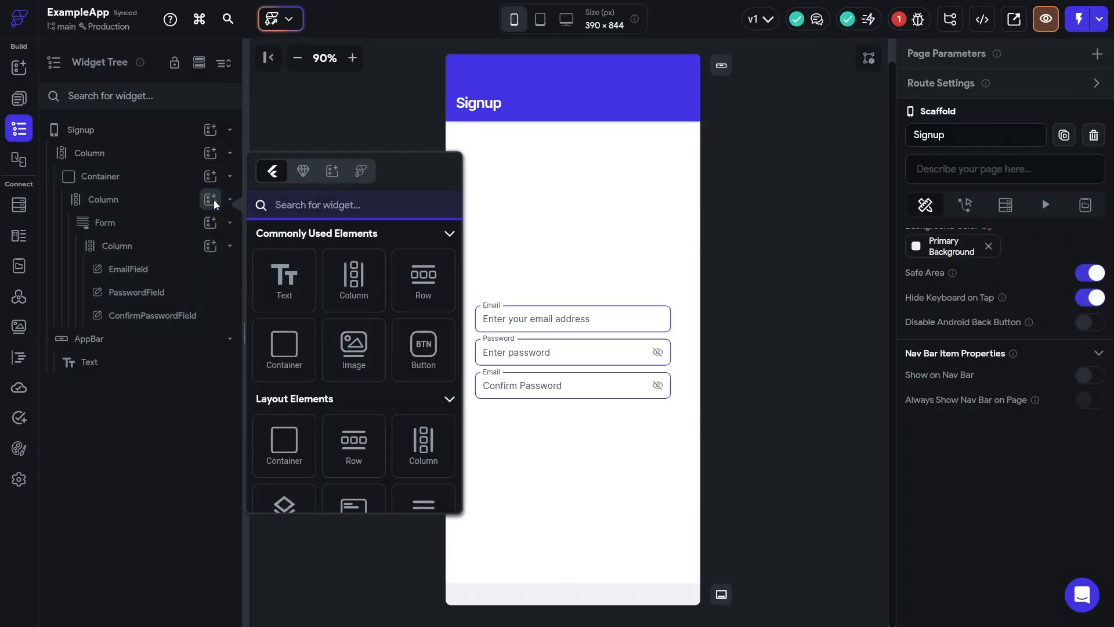
{"action": "left_click", "coordinate": [417, 351]}
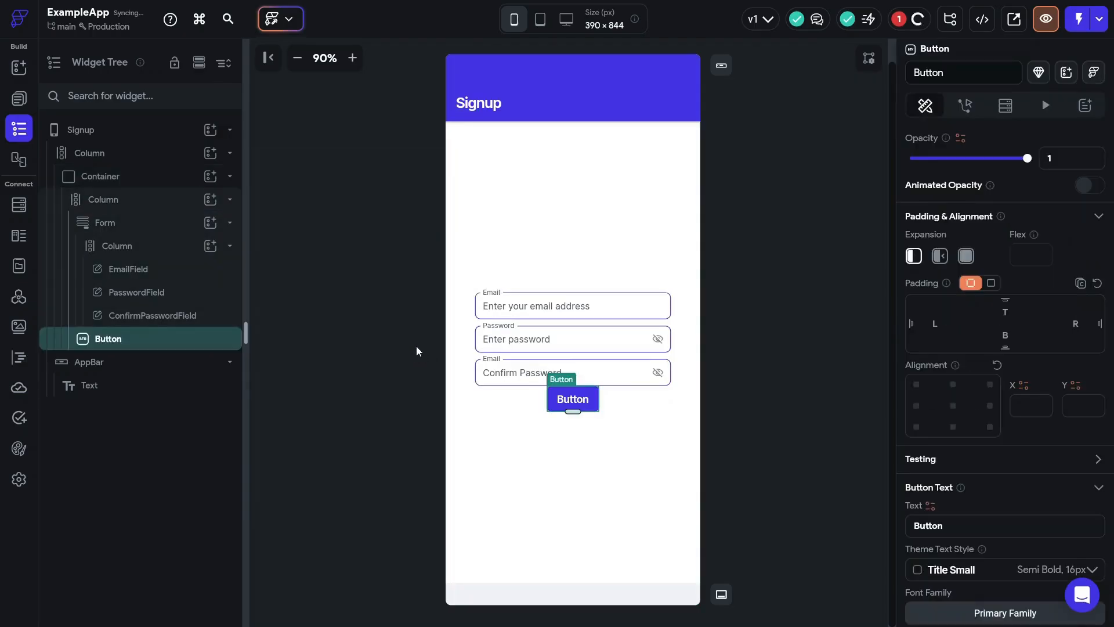
{"action": "left_click", "coordinate": [1005, 318]}
{"action": "type", "text": "15"}
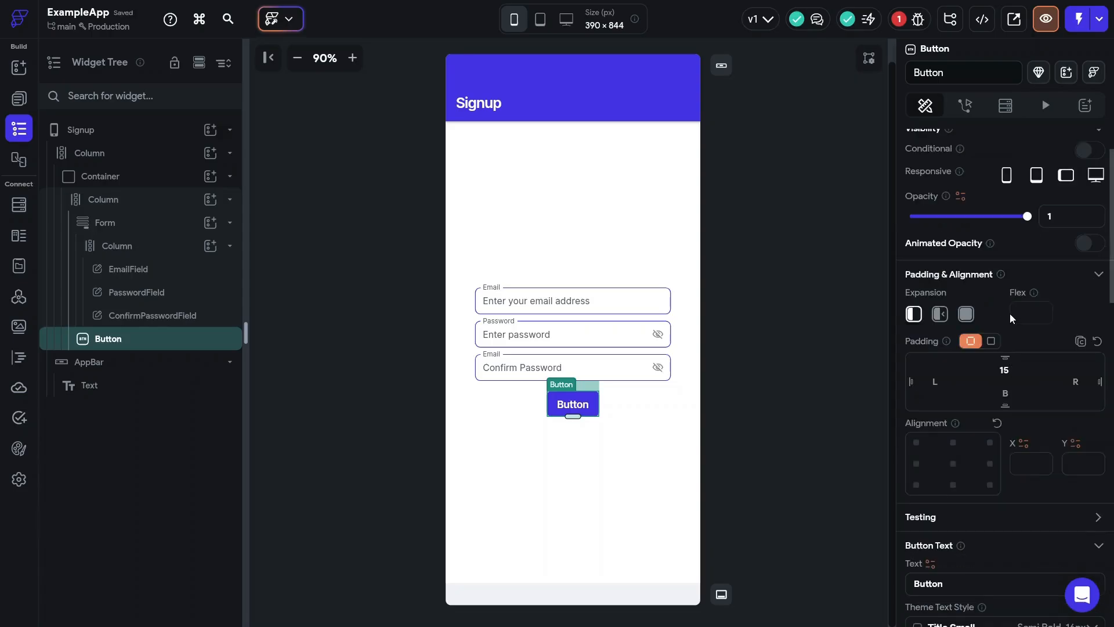
- Change the button's label text to 'Sign up'
{"action": "scroll", "coordinate": [1012, 319], "scroll_direction": "down", "scroll_amount": 4}
{"action": "scroll", "coordinate": [1012, 319], "scroll_direction": "down", "scroll_amount": 1}
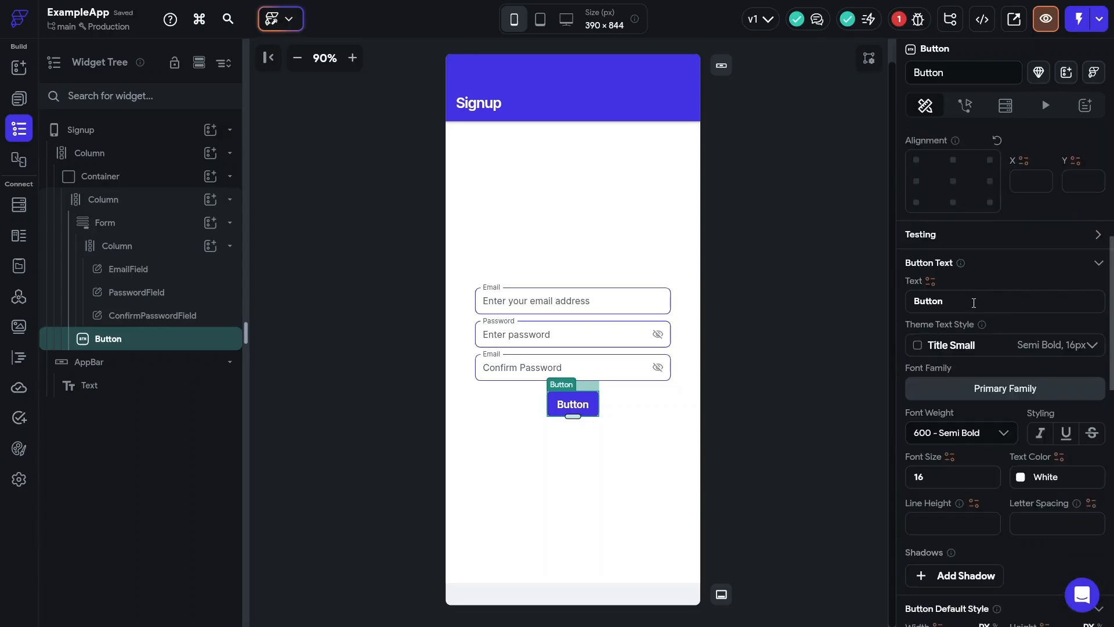
{"action": "left_click", "coordinate": [974, 302]}
{"action": "key", "text": "ctrl+a"}
{"action": "type", "text": "Sign up"}
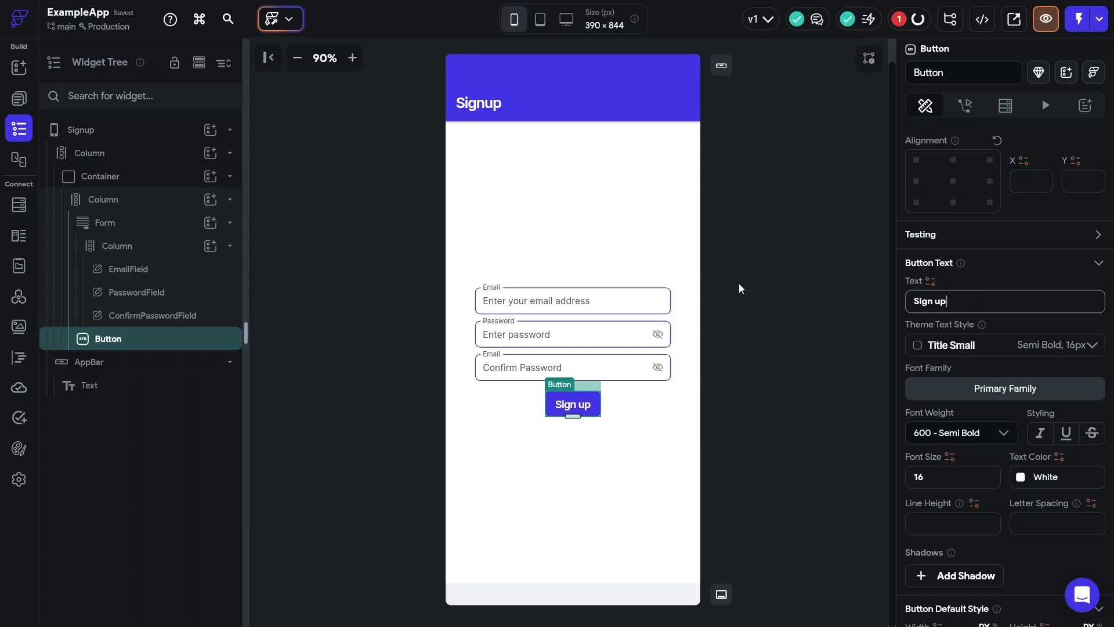
{"action": "scroll", "coordinate": [900, 232], "scroll_direction": "up", "scroll_amount": 2}
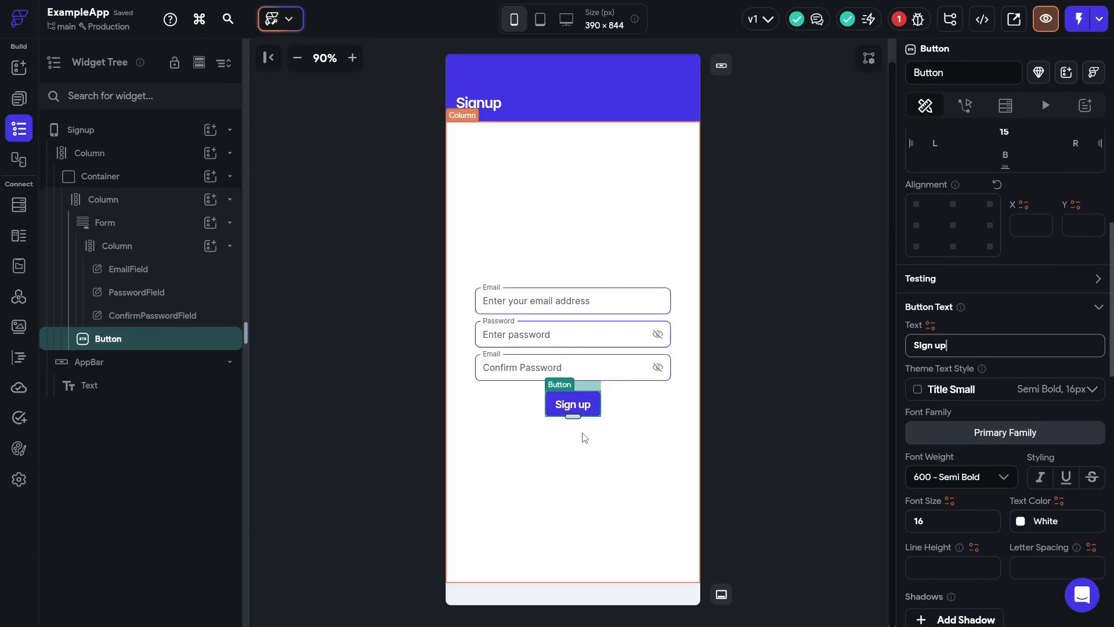
{"action": "left_click", "coordinate": [616, 411]}
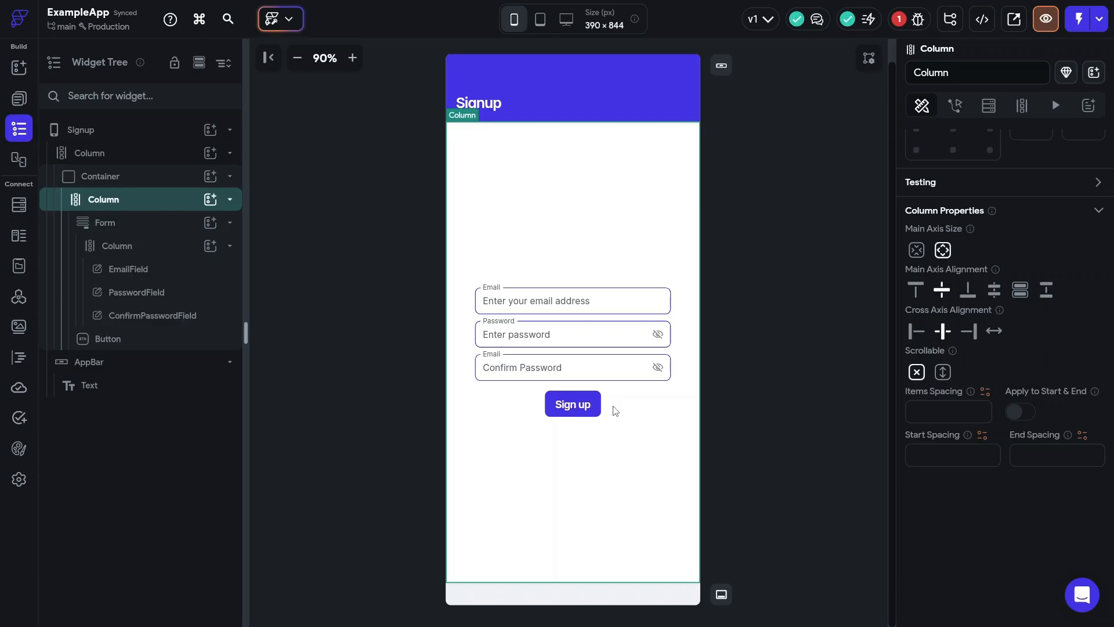
- Add a Row to the Column with centred main axis alignment and 15 px top padding
{"action": "left_click", "coordinate": [210, 201]}
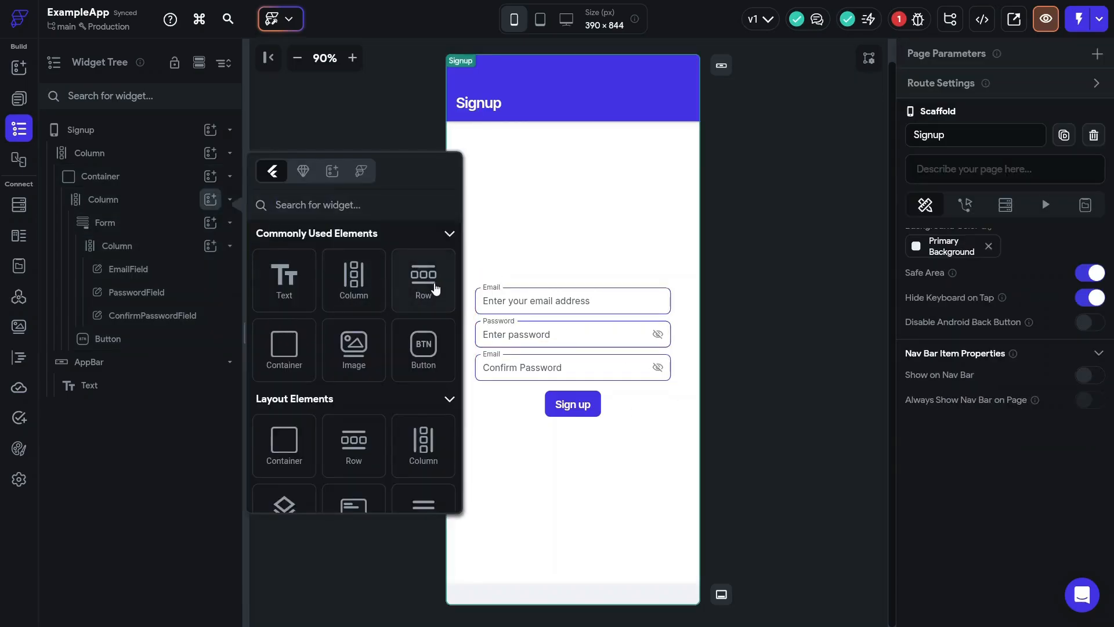
{"action": "left_click", "coordinate": [435, 289]}
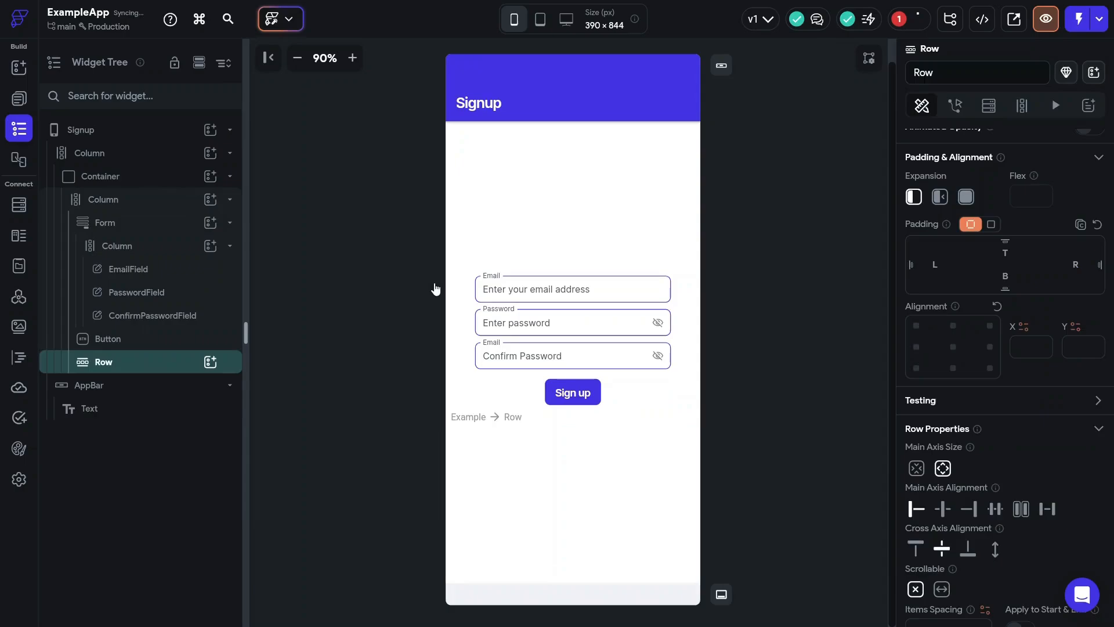
{"action": "left_click", "coordinate": [943, 509]}
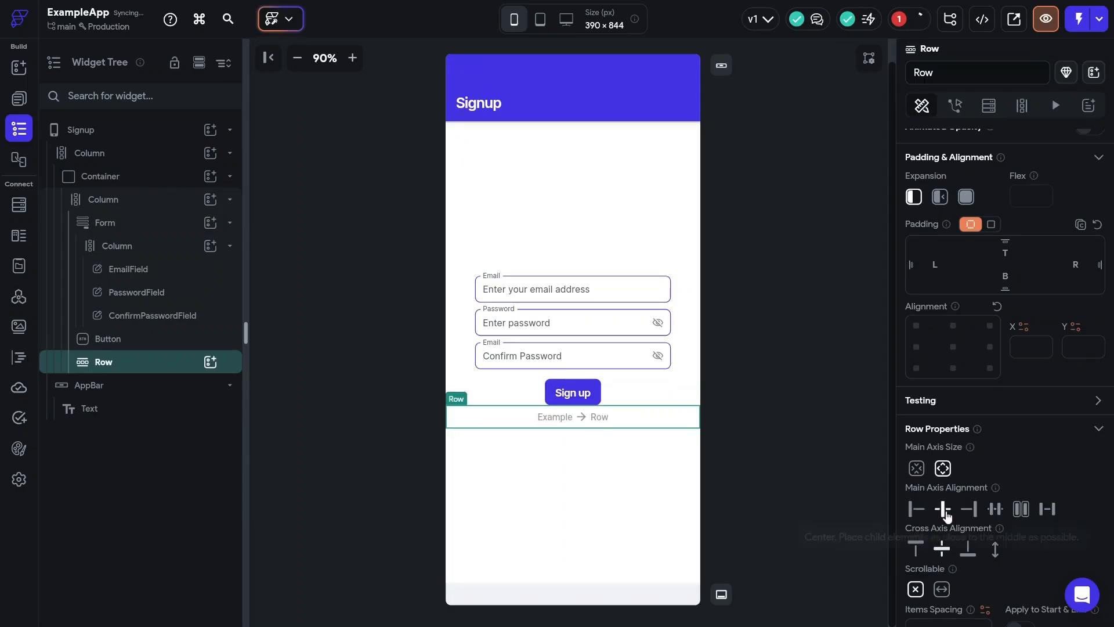
{"action": "left_click", "coordinate": [1002, 256]}
{"action": "type", "text": "15"}
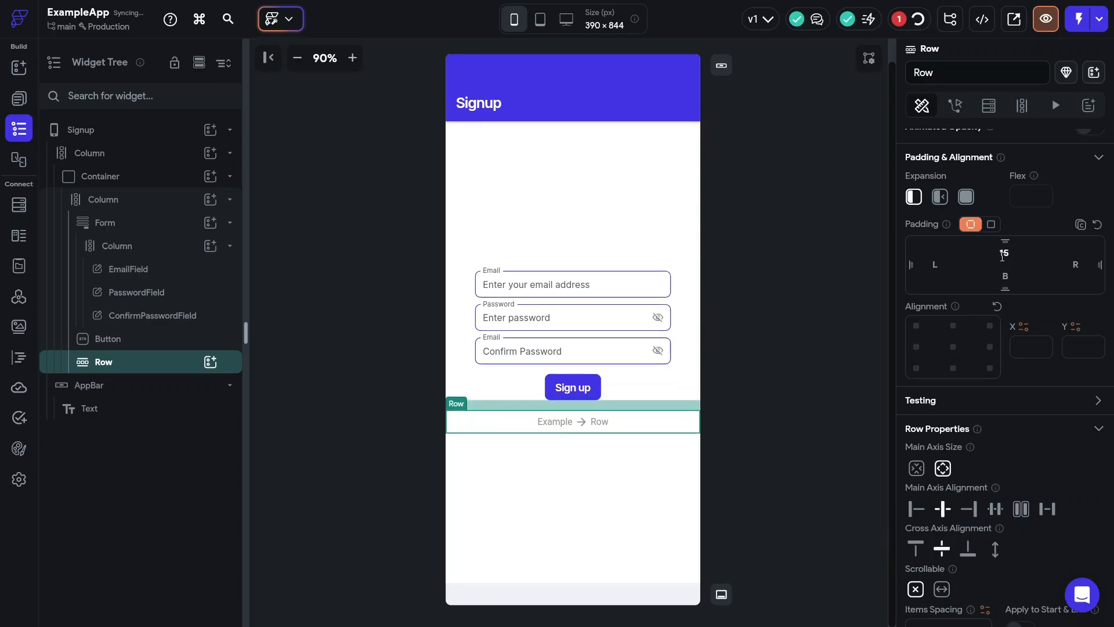
{"action": "left_click", "coordinate": [210, 362]}
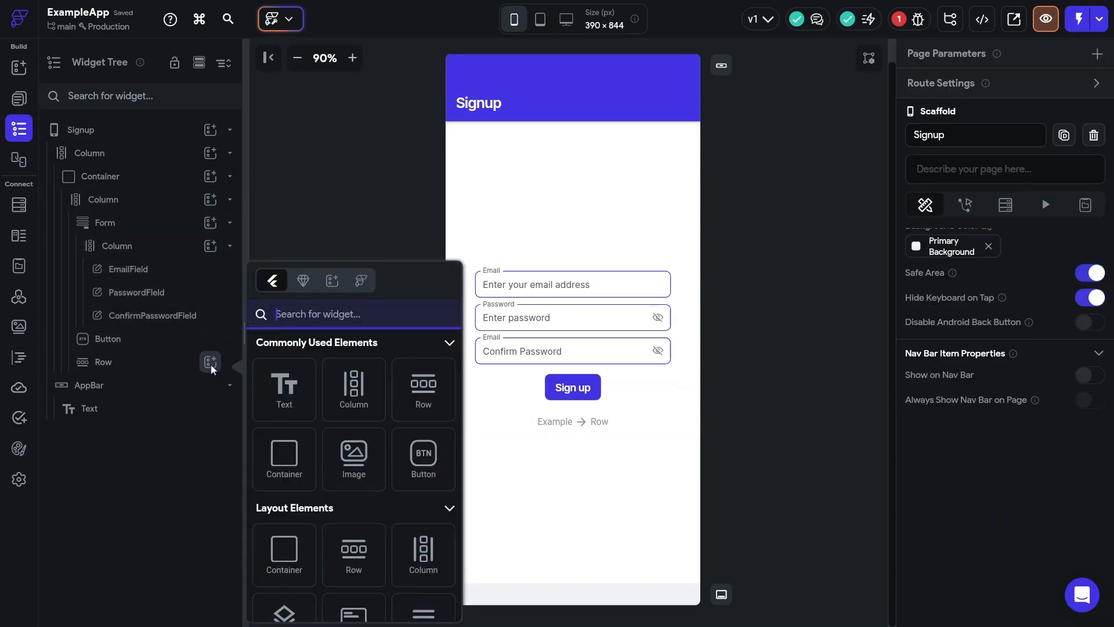
- Add a Text to the Row reading 'Already have an account?'
{"action": "left_click", "coordinate": [287, 398]}
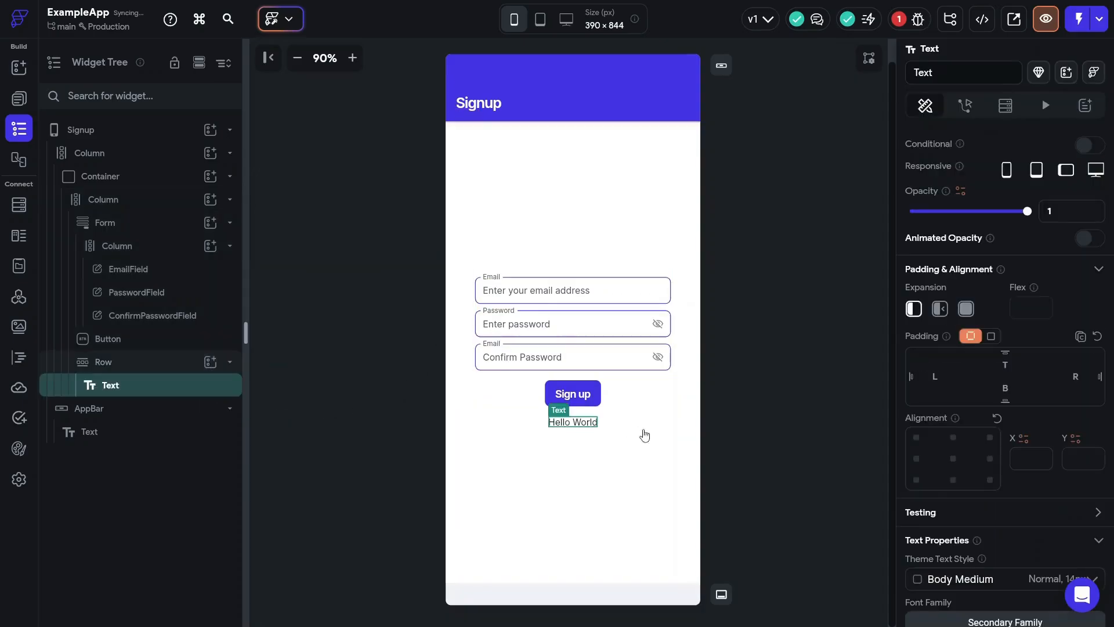
{"action": "scroll", "coordinate": [961, 377], "scroll_direction": "down", "scroll_amount": 3}
{"action": "scroll", "coordinate": [963, 377], "scroll_direction": "up", "scroll_amount": 5}
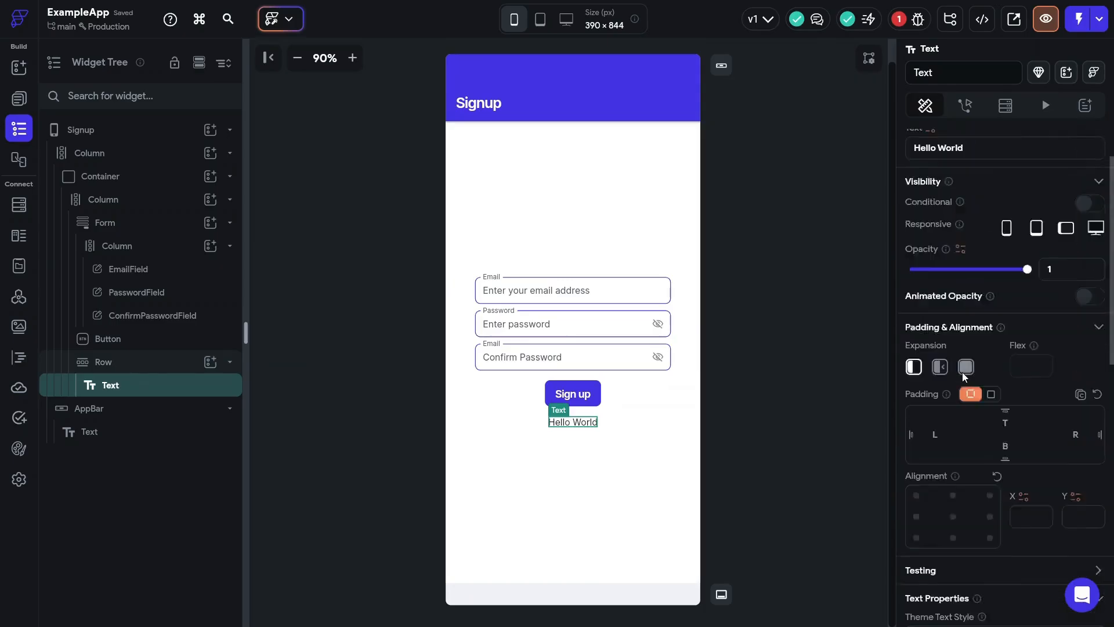
{"action": "triple_click", "coordinate": [977, 212]}
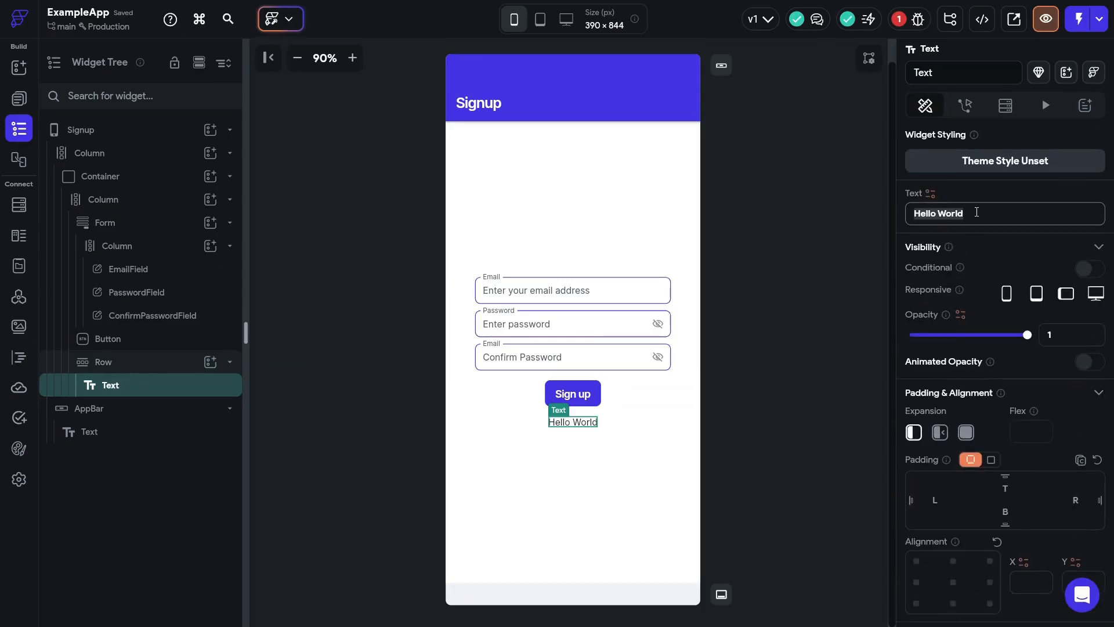
{"action": "type", "text": "Already "}
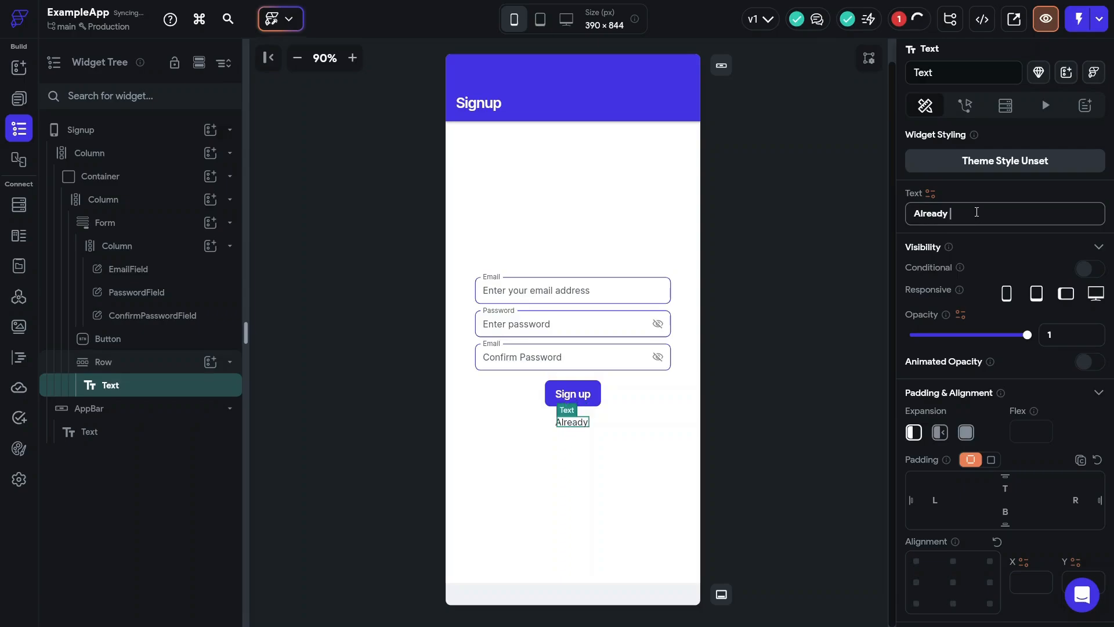
{"action": "type", "text": "have an account?"}
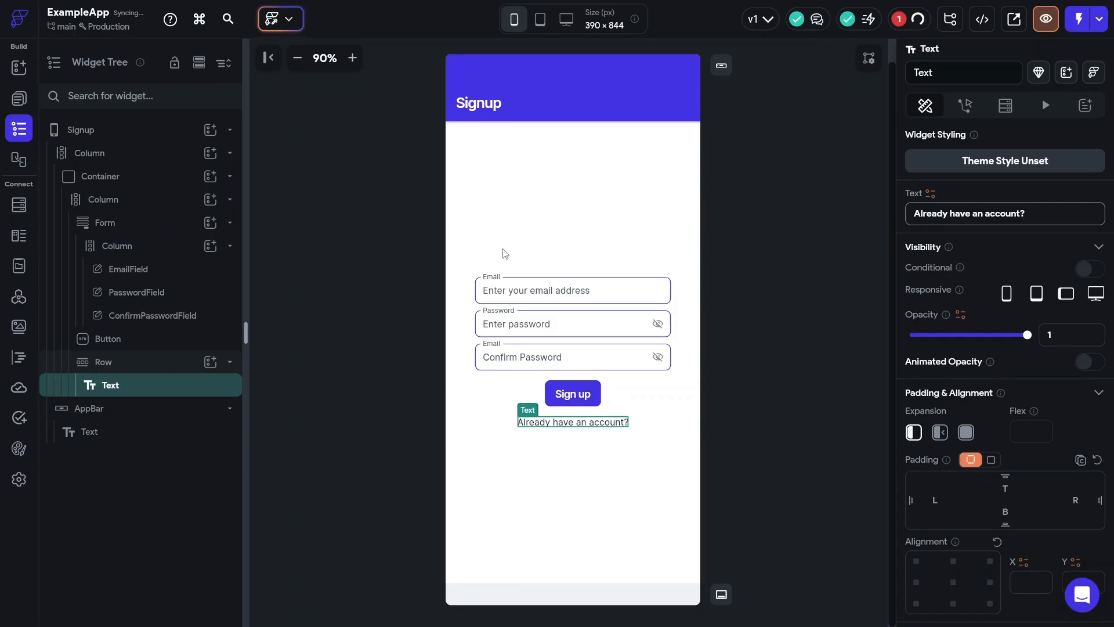
- Duplicate that text and change the copy to ' Log In' with a leading space
{"action": "left_click", "coordinate": [106, 391]}
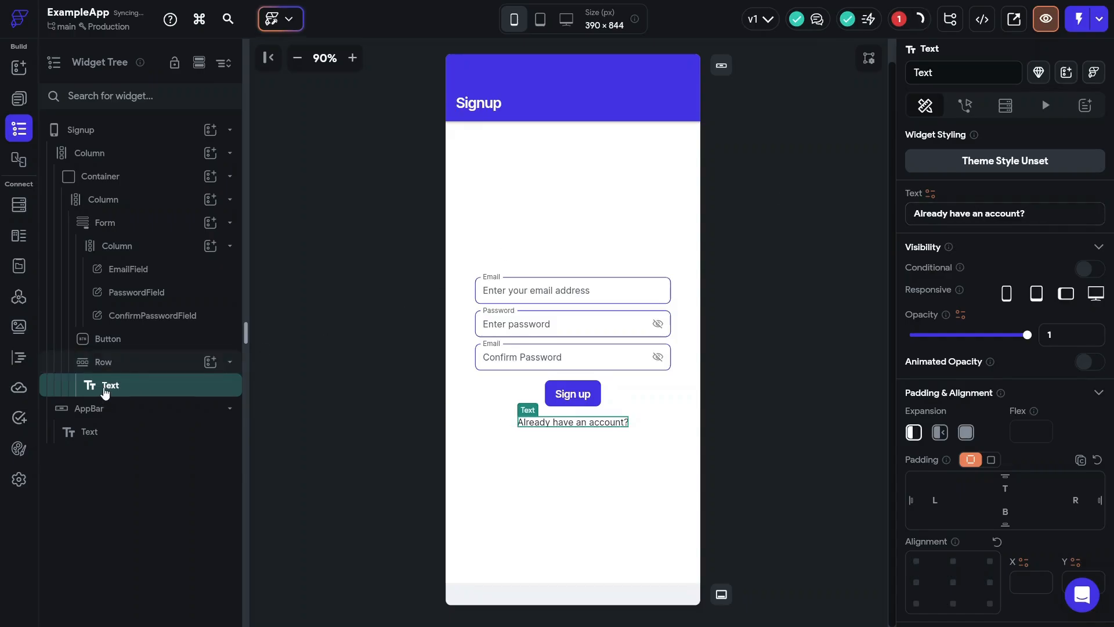
{"action": "key", "text": "ctrl+d"}
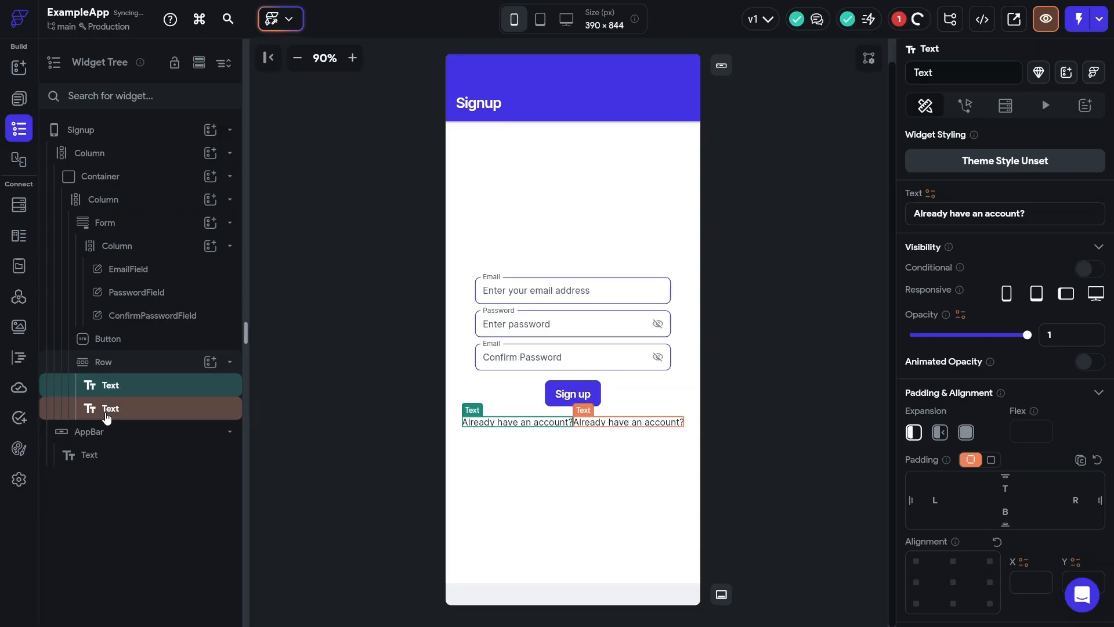
{"action": "left_click", "coordinate": [110, 418]}
{"action": "left_click", "coordinate": [1025, 221]}
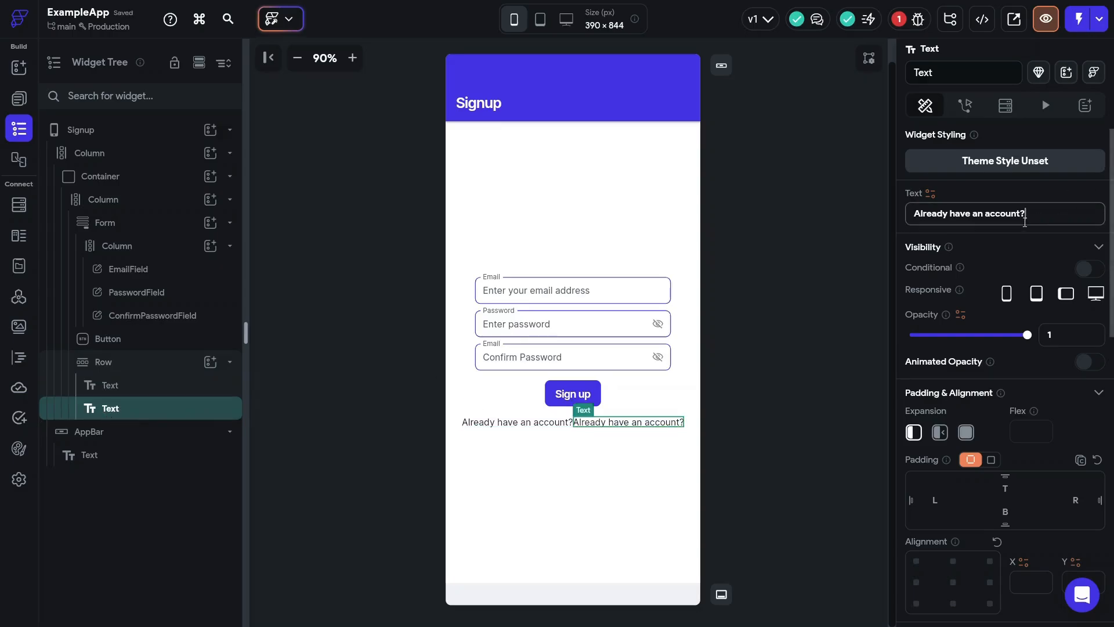
{"action": "key", "text": "ctrl+a"}
{"action": "type", "text": "Log In"}
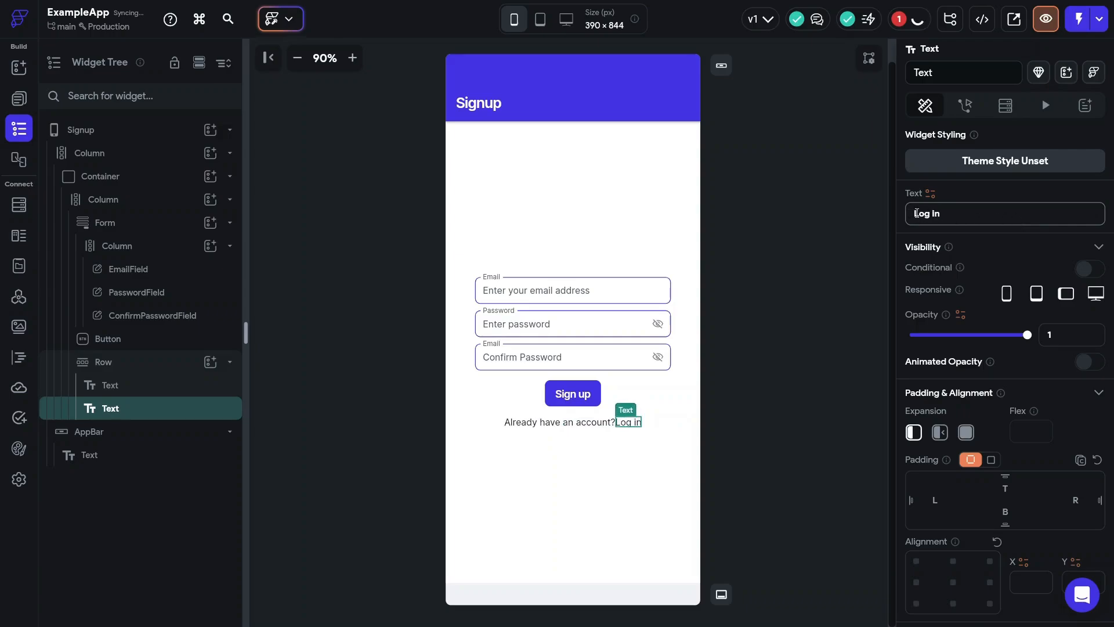
{"action": "left_click", "coordinate": [915, 214]}
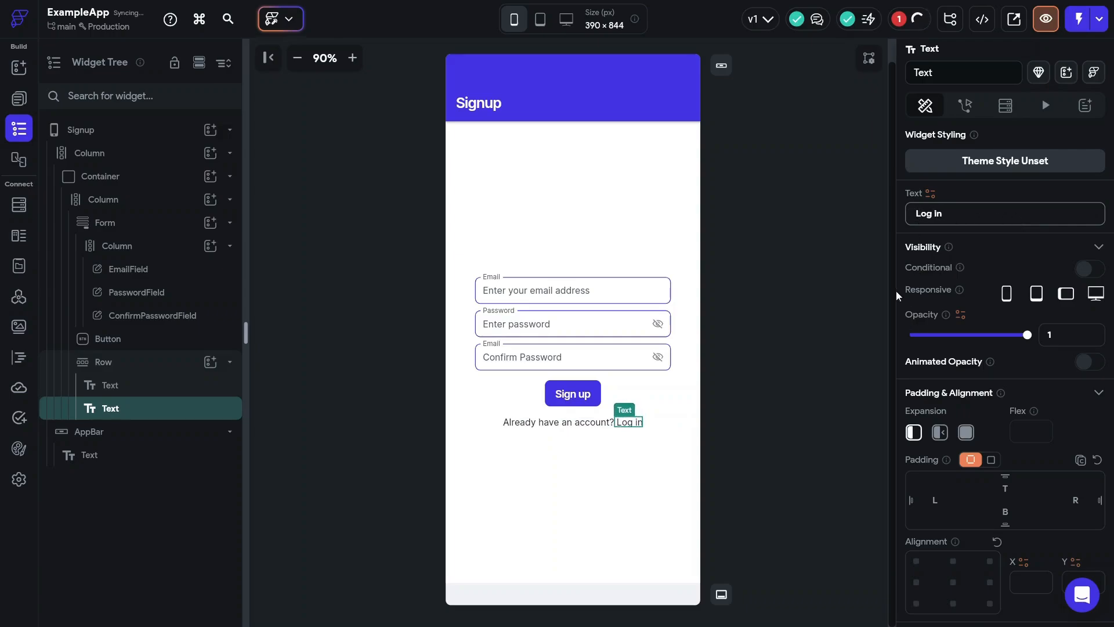
{"action": "scroll", "coordinate": [980, 398], "scroll_direction": "down", "scroll_amount": 10}
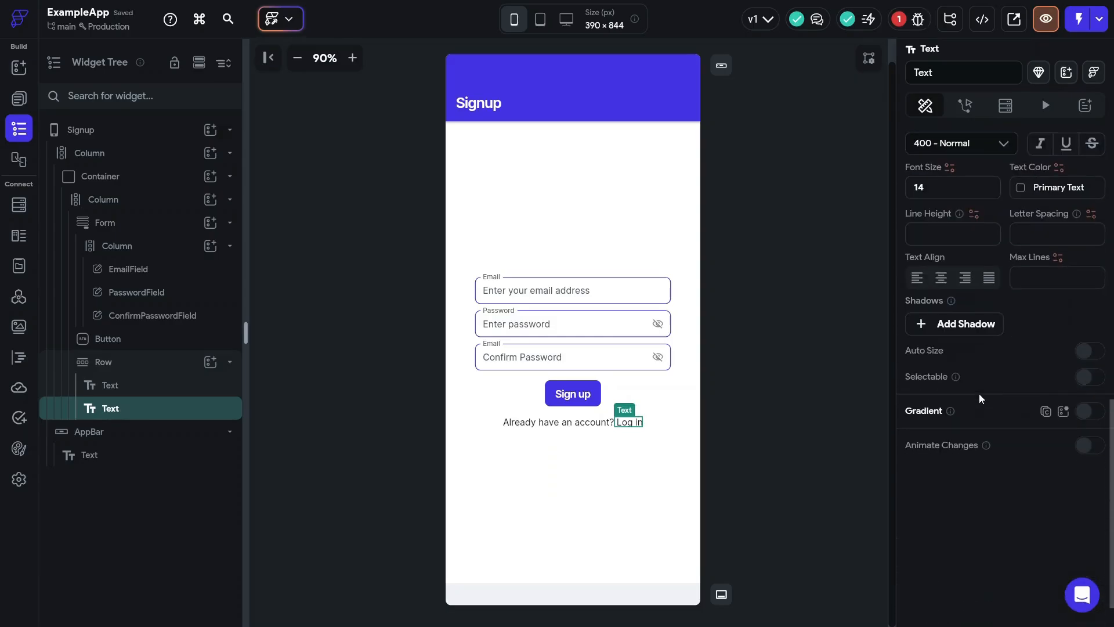
{"action": "scroll", "coordinate": [980, 398], "scroll_direction": "up", "scroll_amount": 2}
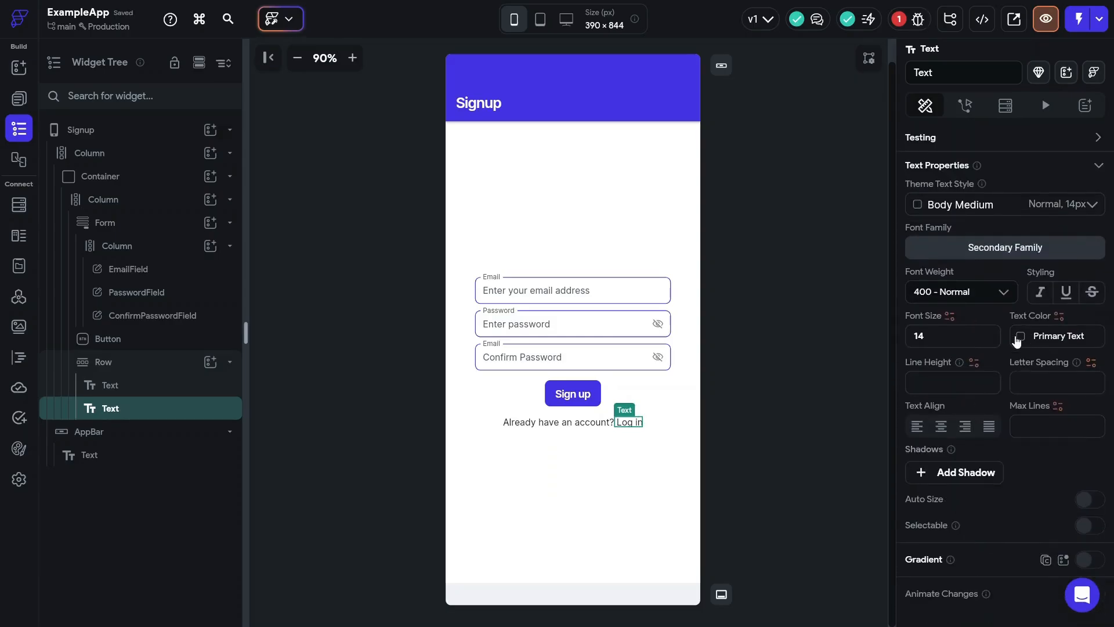
- Give the 'Log In' text the Primary theme colour and show its actions
{"action": "left_click", "coordinate": [1018, 338]}
{"action": "left_click", "coordinate": [811, 427]}
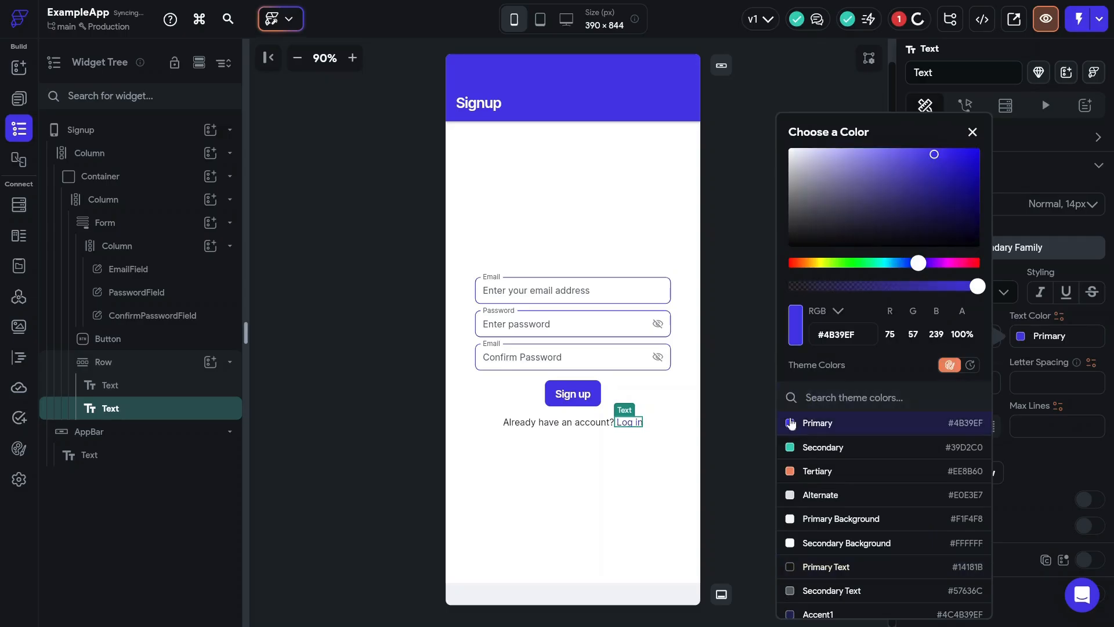
{"action": "left_click", "coordinate": [733, 411]}
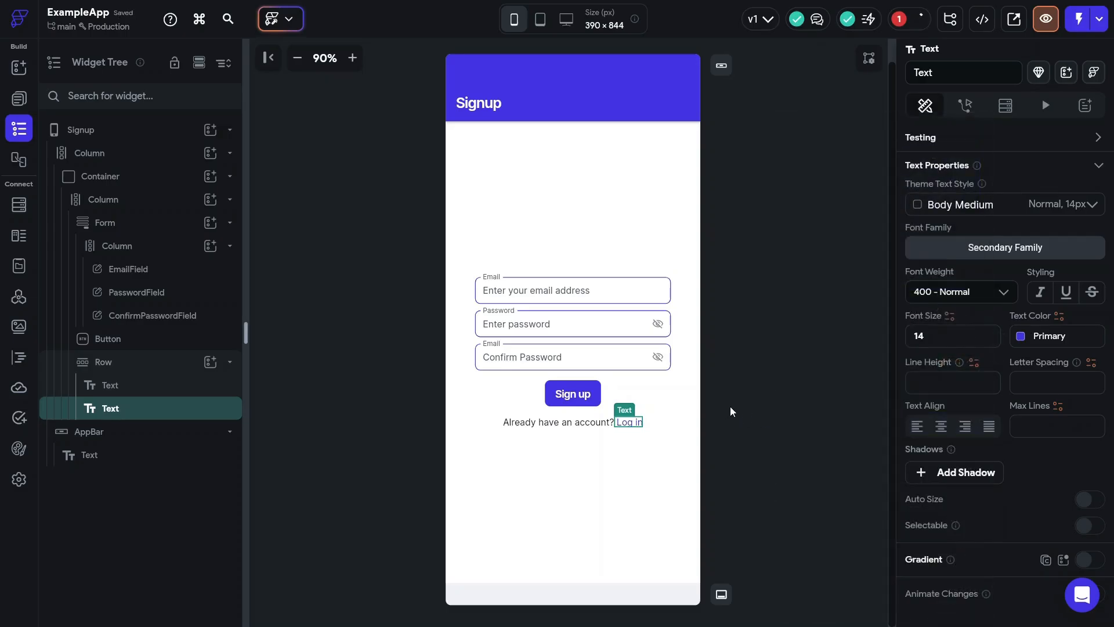
{"action": "scroll", "coordinate": [960, 216], "scroll_direction": "up", "scroll_amount": 5}
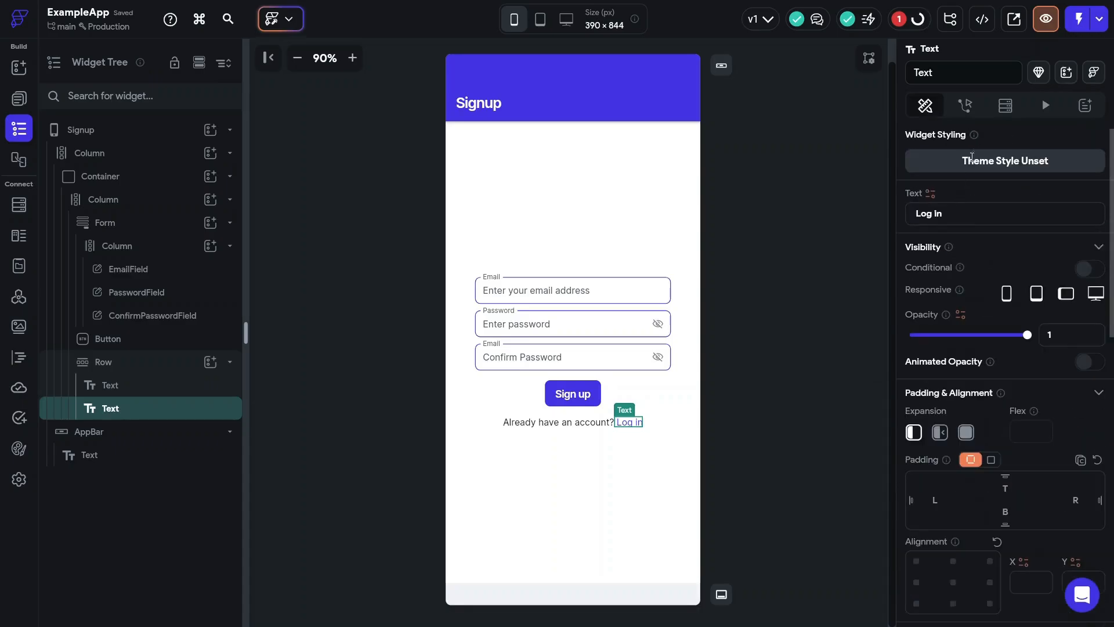
{"action": "left_click", "coordinate": [966, 107]}
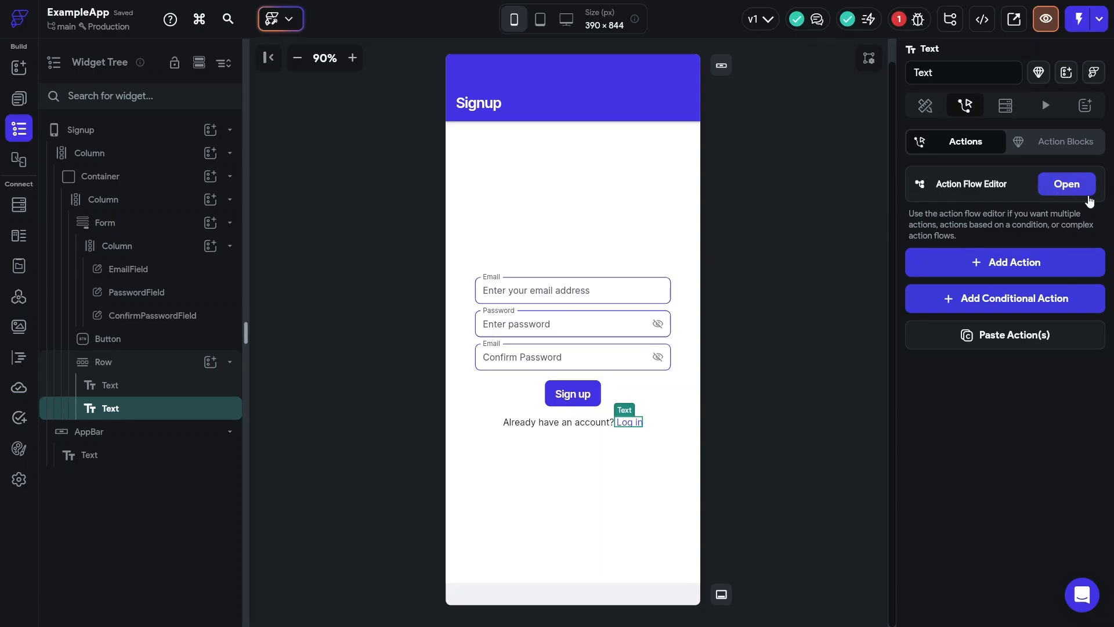
- Add an On Tap Navigate To action to the Login page with an Instant transition
{"action": "left_click", "coordinate": [1056, 185]}
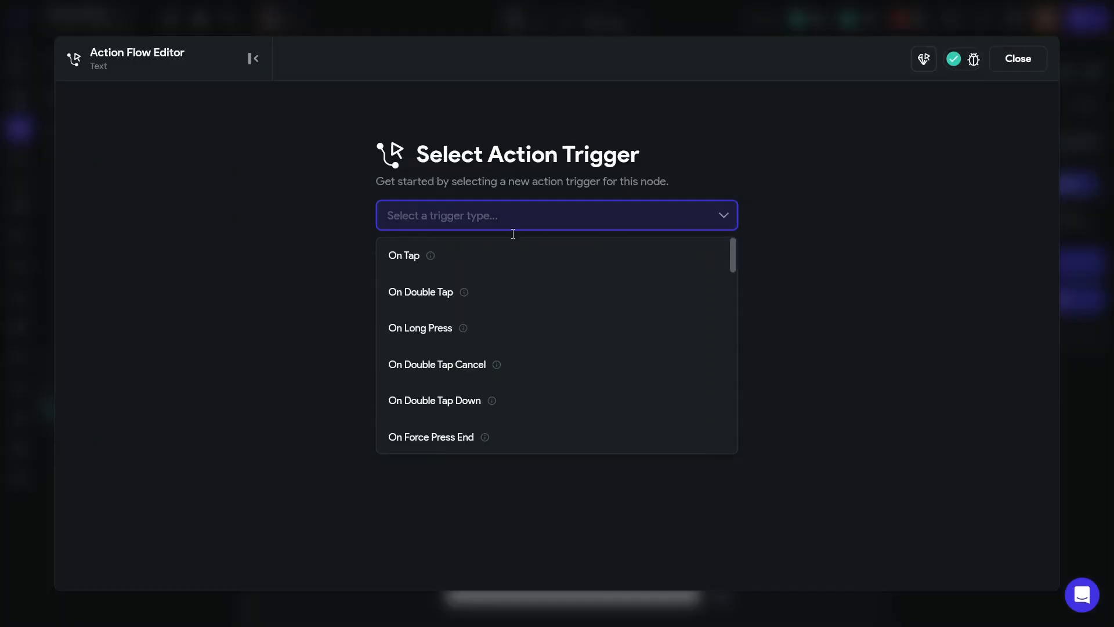
{"action": "left_click", "coordinate": [481, 260]}
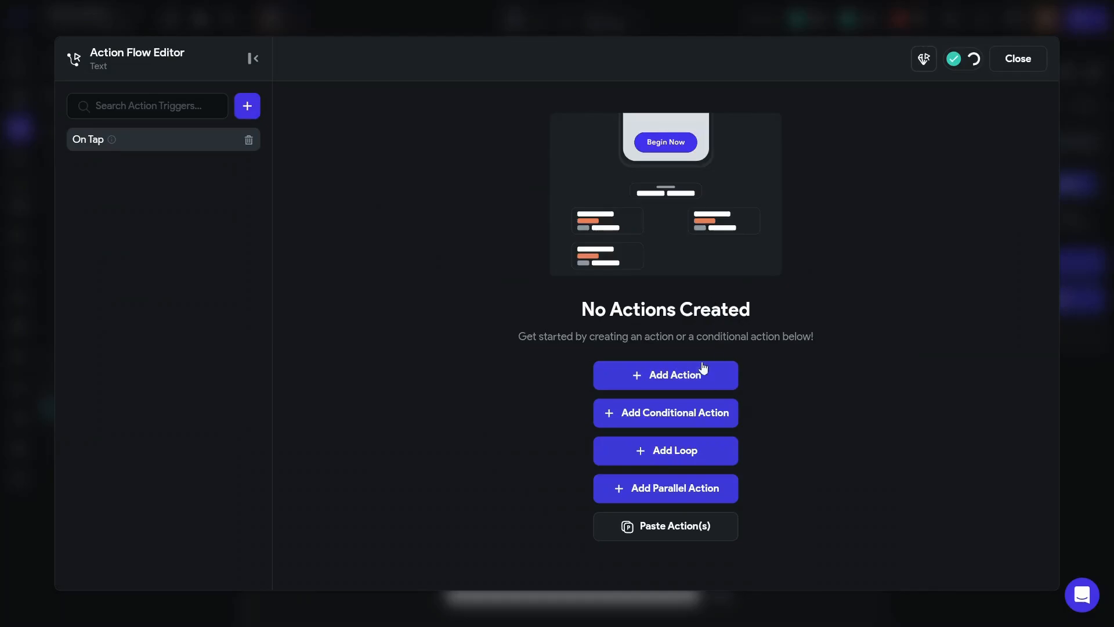
{"action": "left_click", "coordinate": [703, 369]}
{"action": "left_click", "coordinate": [886, 263]}
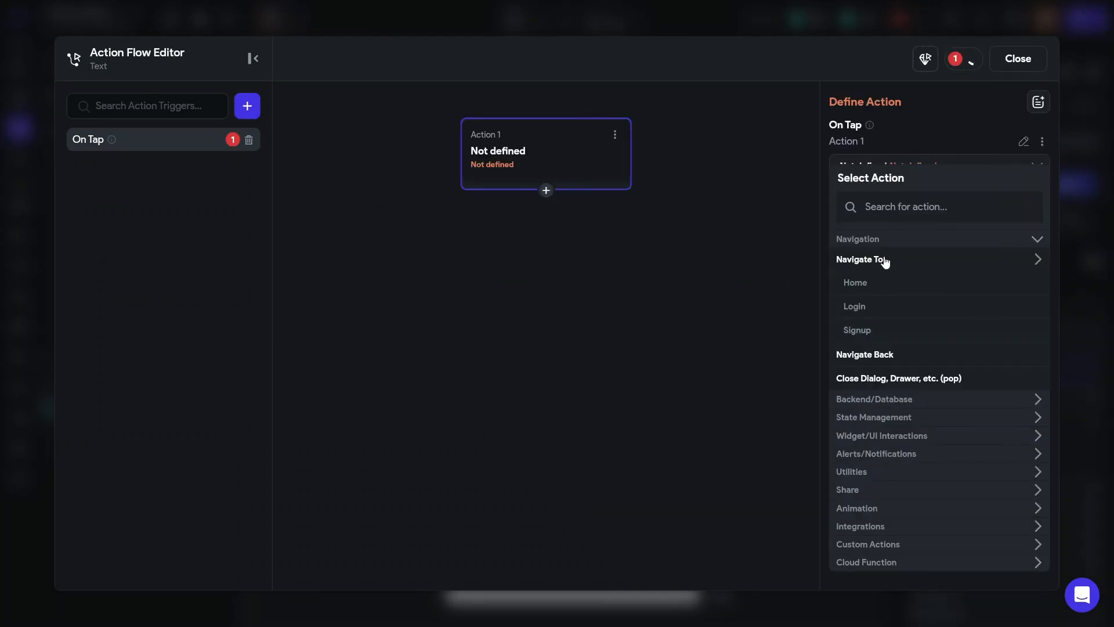
{"action": "left_click", "coordinate": [872, 307]}
{"action": "left_click", "coordinate": [879, 311]}
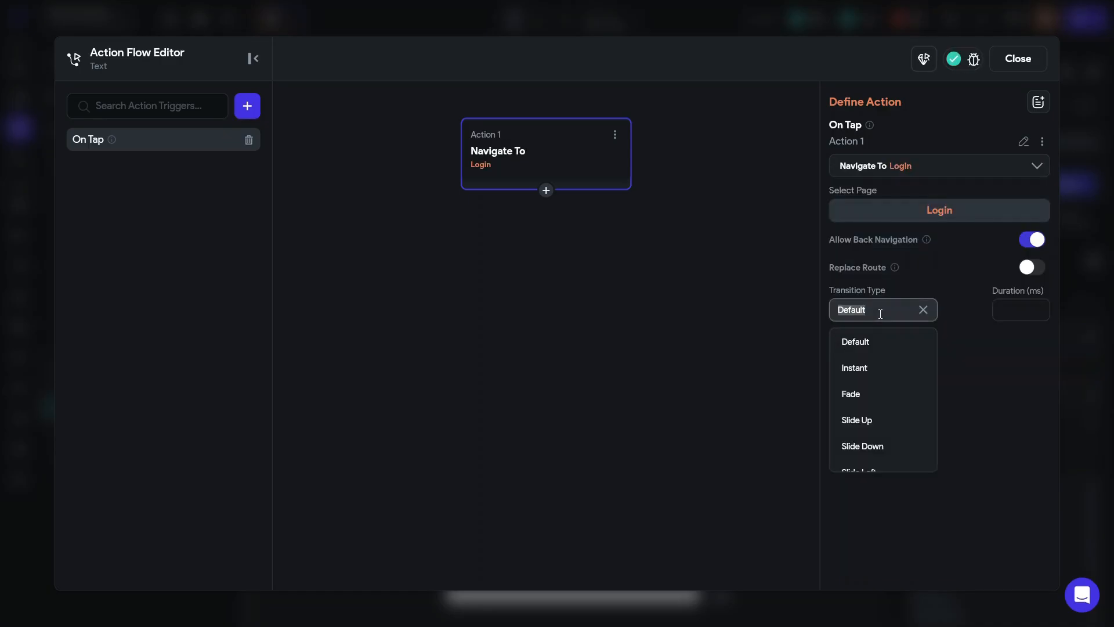
{"action": "left_click", "coordinate": [859, 372]}
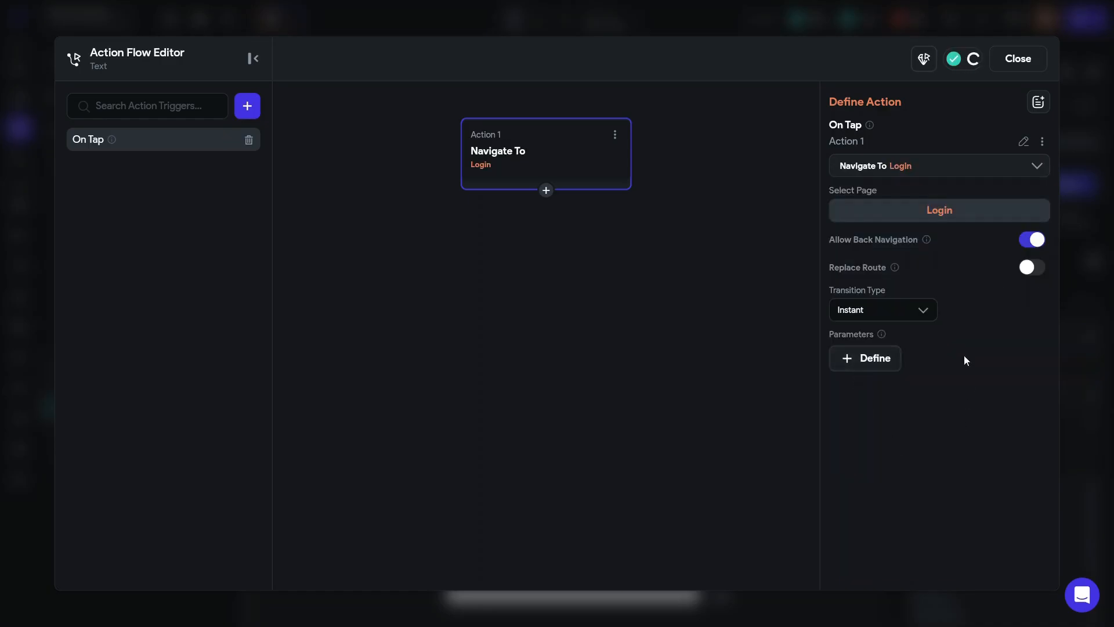
{"action": "left_click", "coordinate": [1019, 61]}
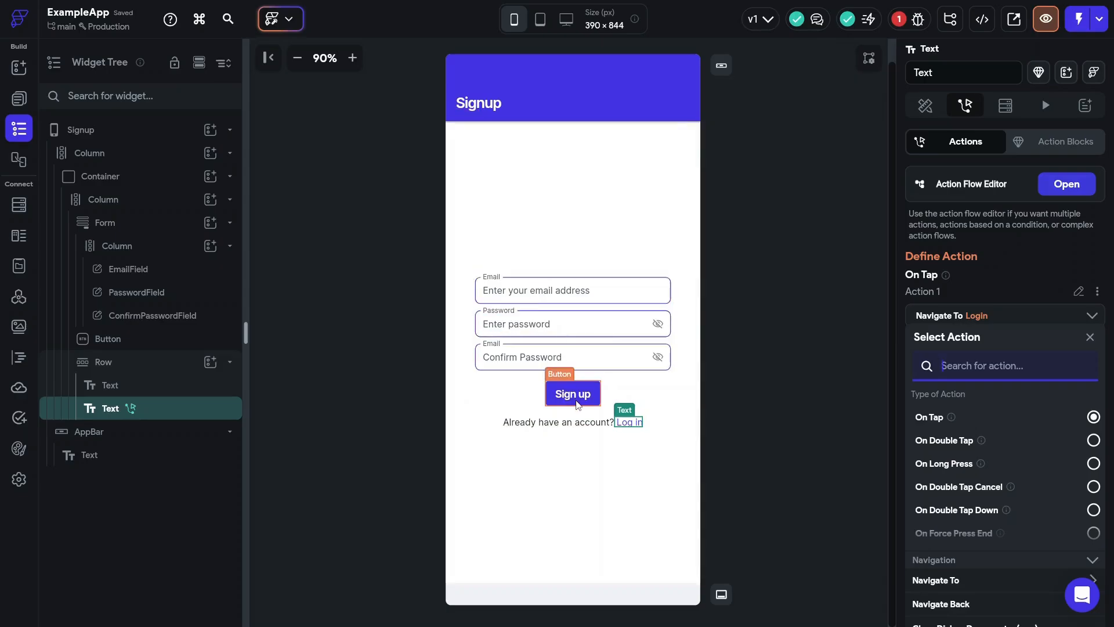
- Give the Sign up button an On Tap trigger with a new empty action
{"action": "left_click", "coordinate": [577, 404]}
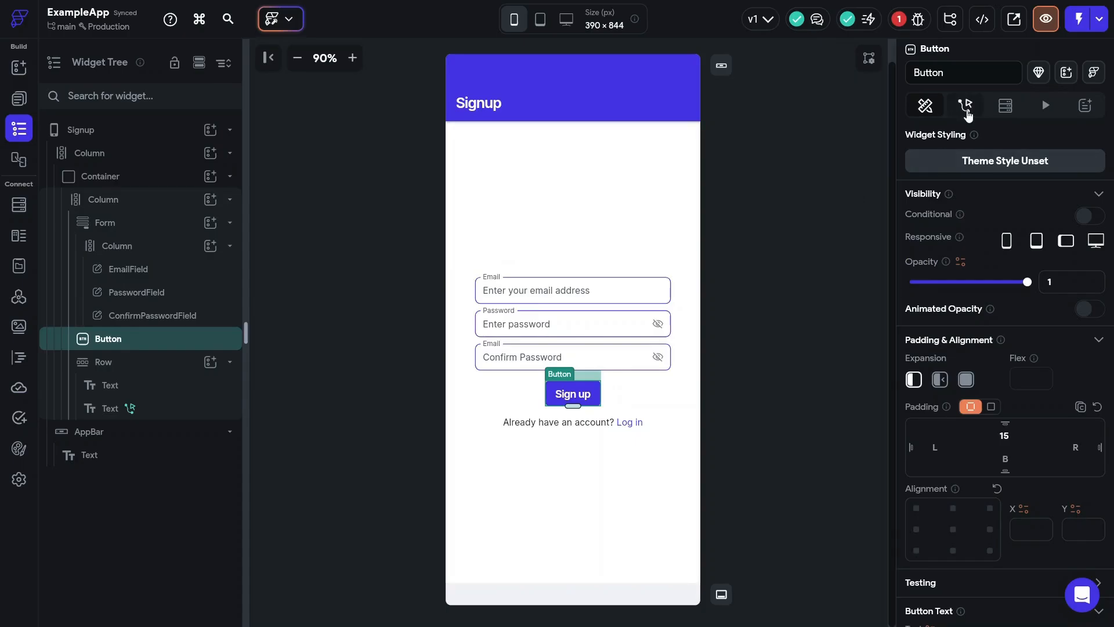
{"action": "left_click", "coordinate": [966, 112]}
{"action": "left_click", "coordinate": [1064, 185]}
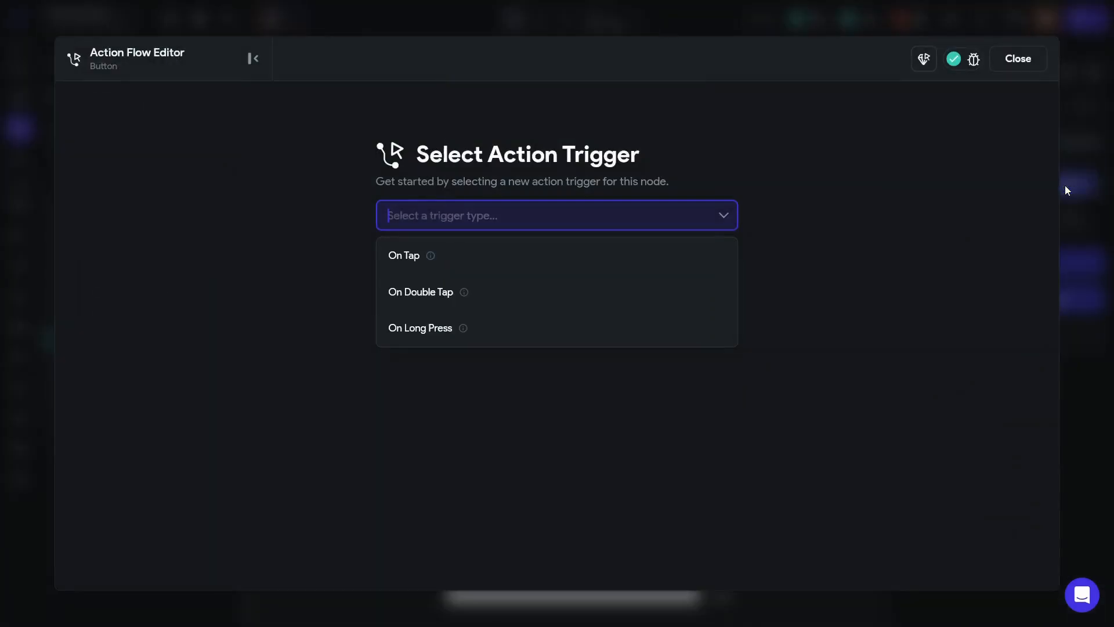
{"action": "left_click", "coordinate": [474, 257]}
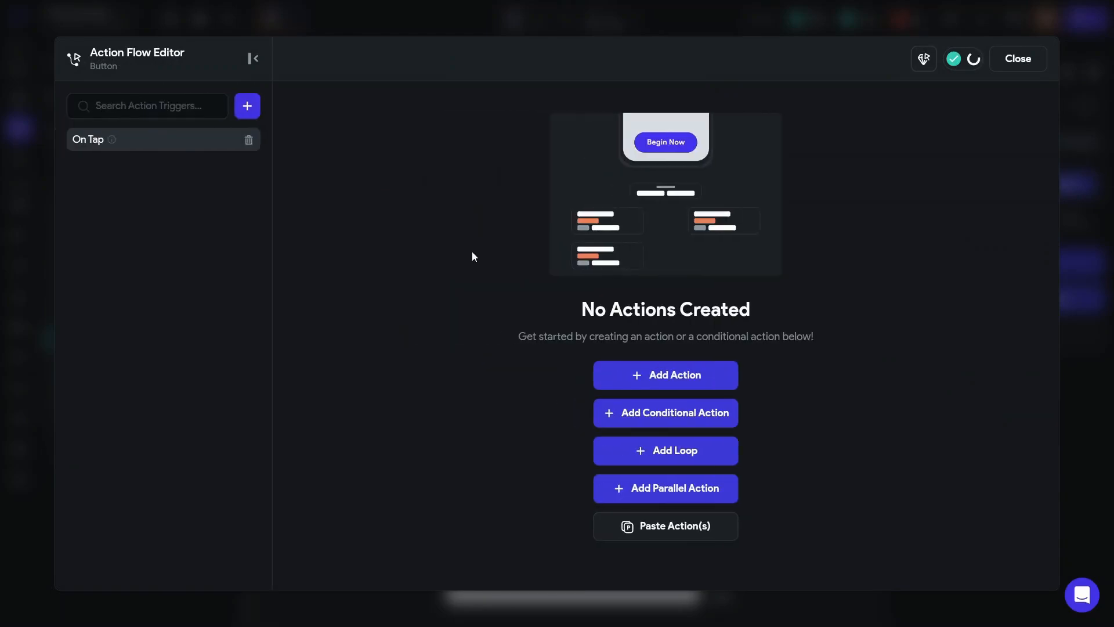
{"action": "left_click", "coordinate": [687, 377]}
- Browse the backend action list past Firestore to the Firebase Authentication actions
{"action": "left_click", "coordinate": [914, 328]}
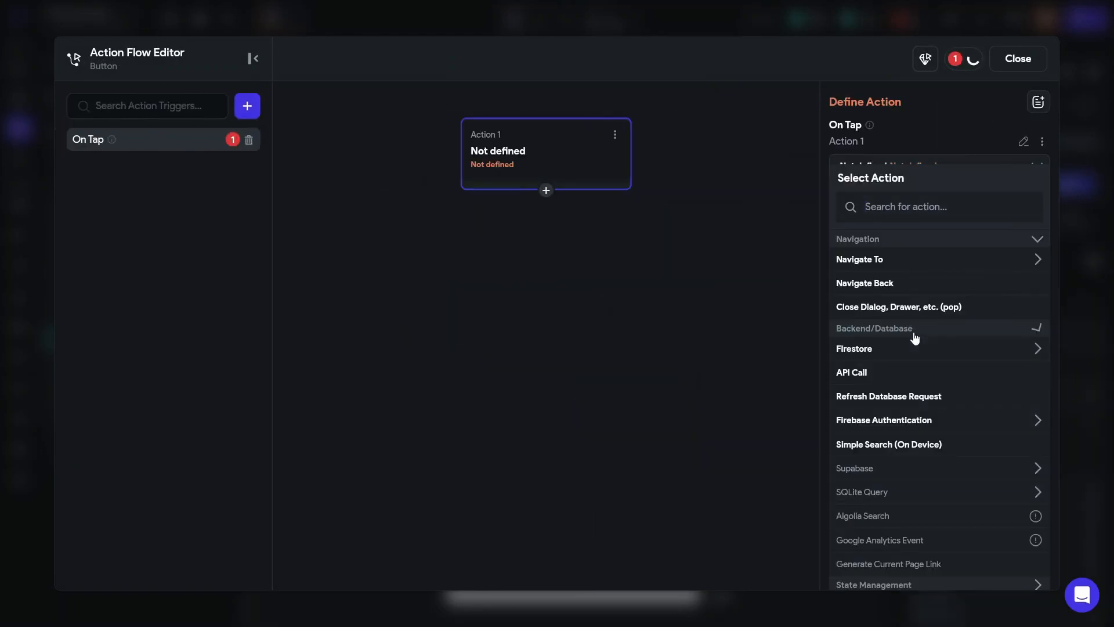
{"action": "scroll", "coordinate": [915, 338], "scroll_direction": "down", "scroll_amount": 2}
{"action": "left_click", "coordinate": [885, 201]}
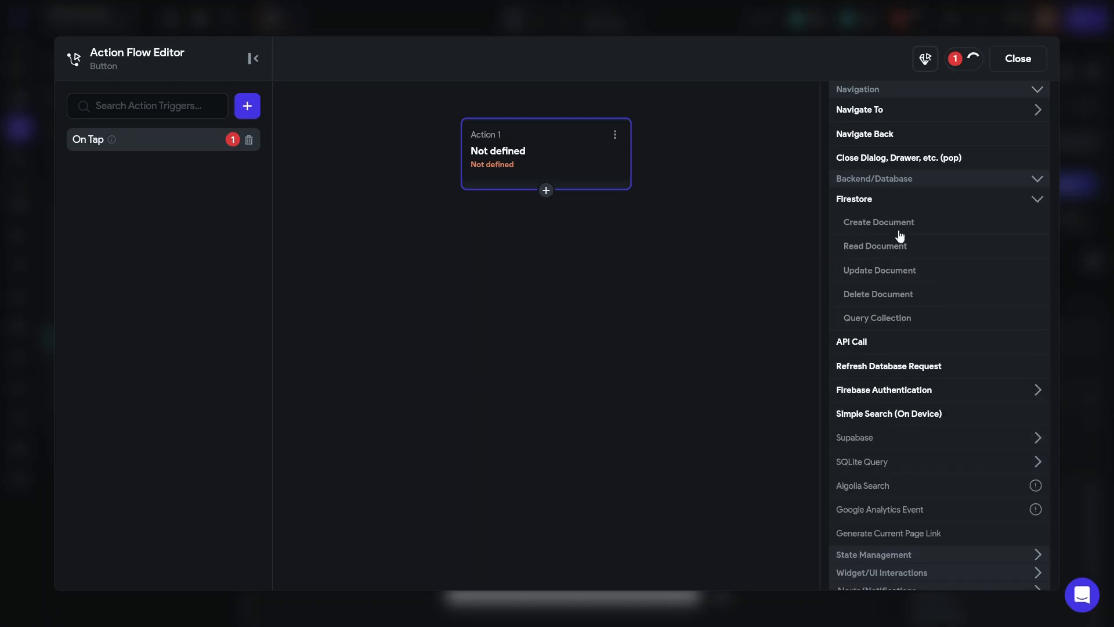
{"action": "scroll", "coordinate": [888, 364], "scroll_direction": "down", "scroll_amount": 1}
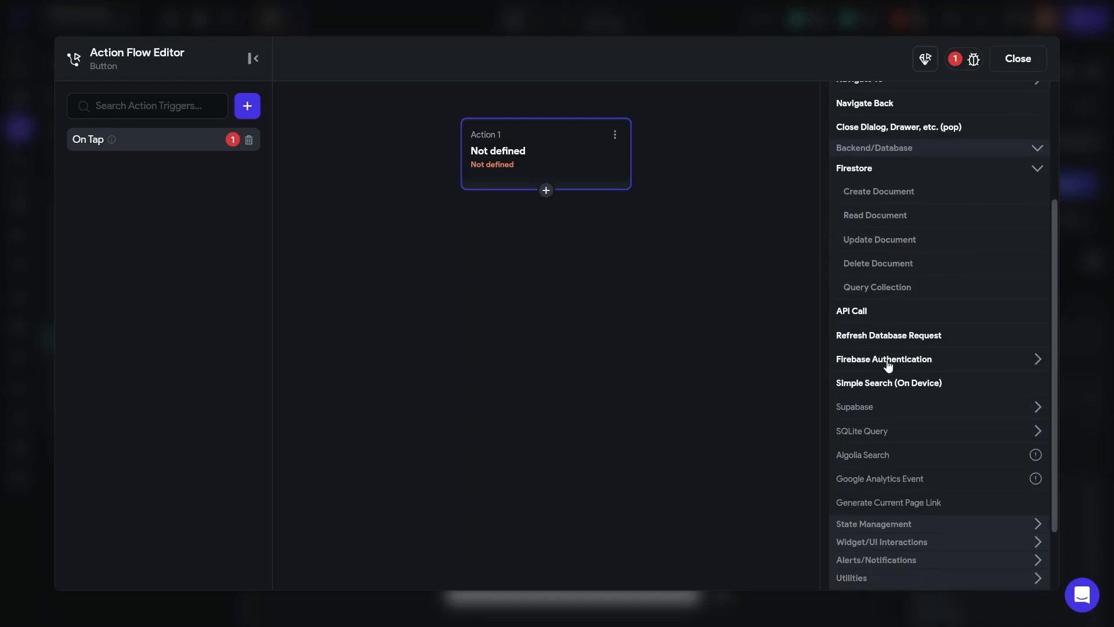
{"action": "left_click", "coordinate": [888, 363]}
{"action": "scroll", "coordinate": [888, 364], "scroll_direction": "down", "scroll_amount": 3}
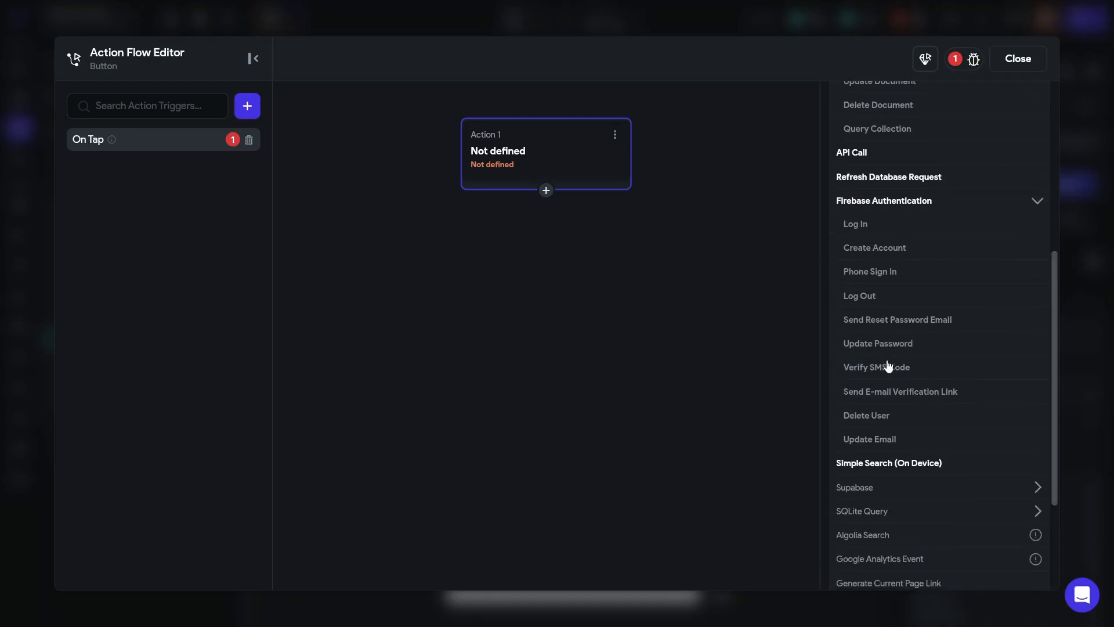
- Make the action Create Account with Email provider, using EmailField and PasswordField
{"action": "left_click", "coordinate": [874, 250]}
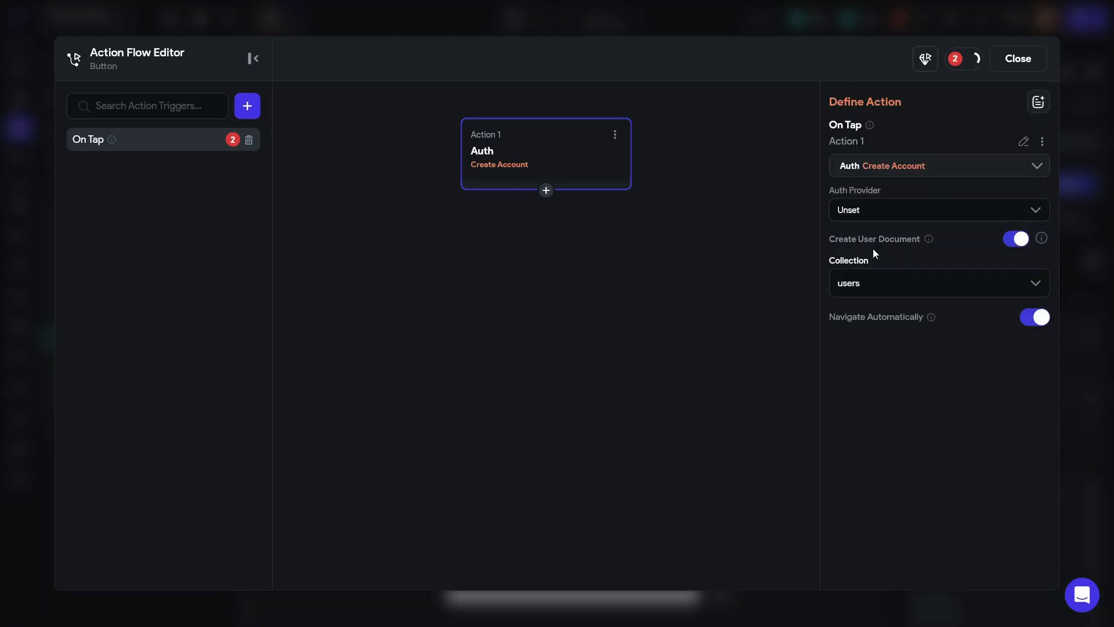
{"action": "left_click", "coordinate": [878, 211]}
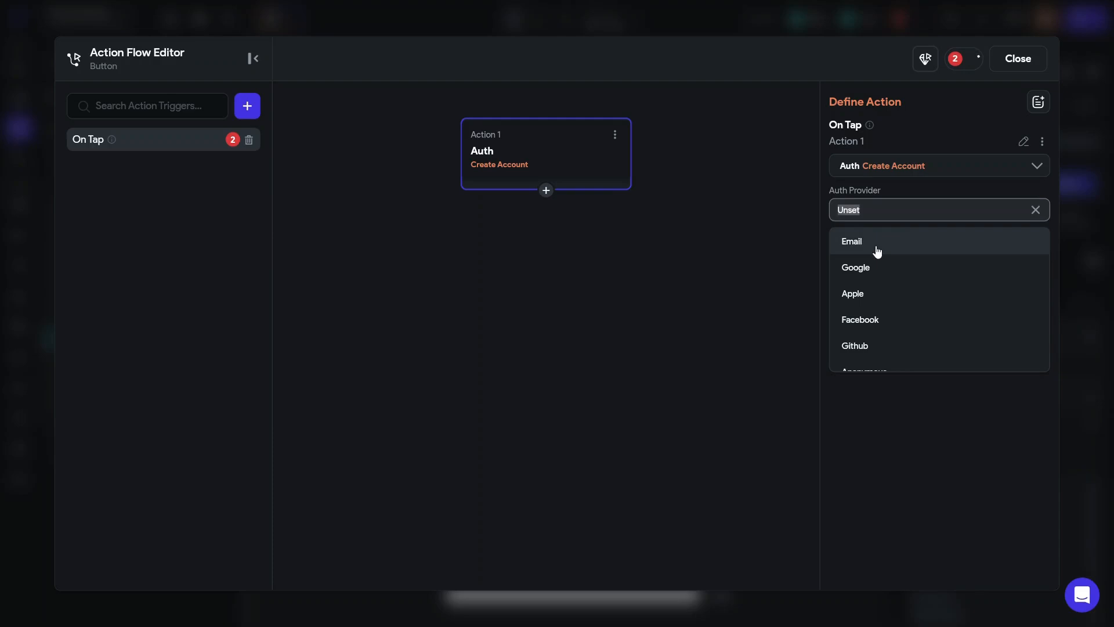
{"action": "left_click", "coordinate": [876, 251]}
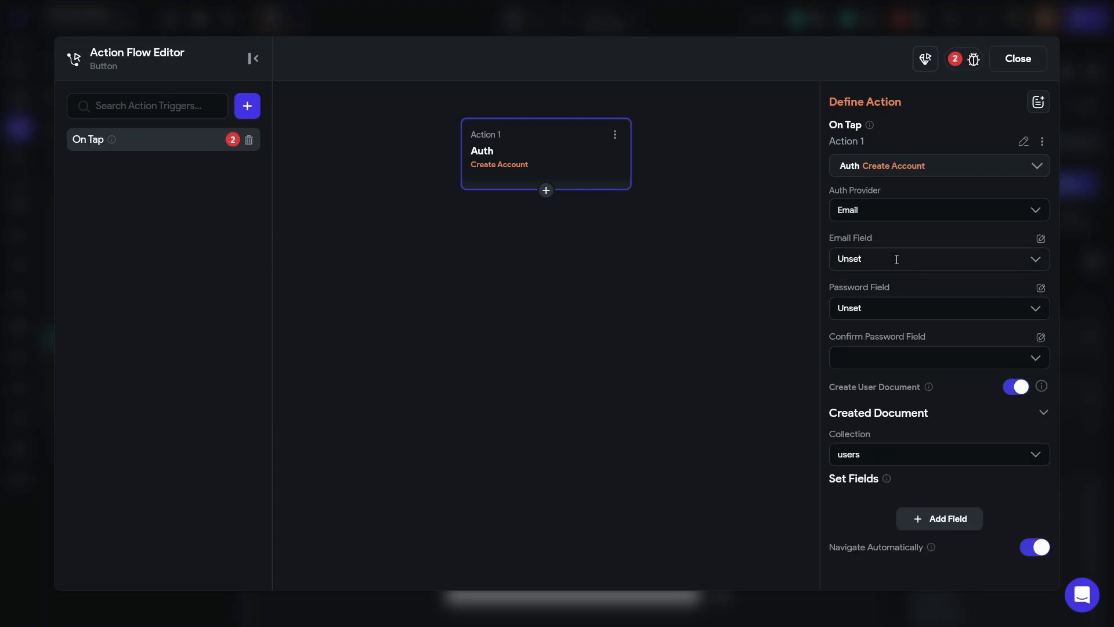
{"action": "left_click", "coordinate": [897, 259]}
{"action": "left_click", "coordinate": [867, 292]}
{"action": "left_click", "coordinate": [866, 311]}
{"action": "left_click", "coordinate": [848, 341]}
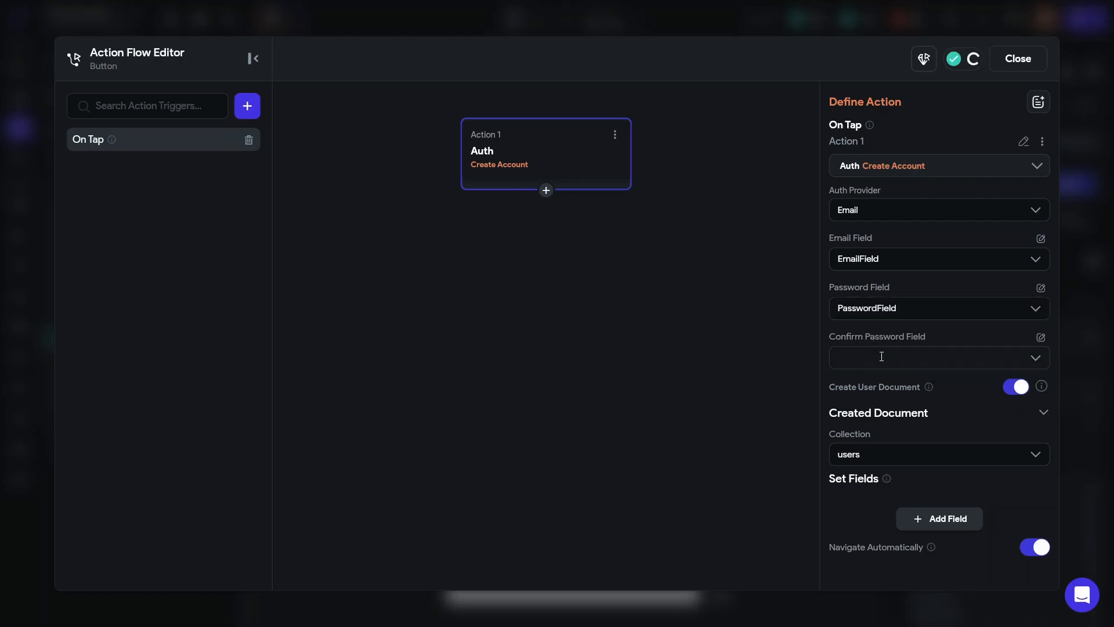
- Use ConfirmPasswordField for password confirmation and turn off Navigate Automatically
{"action": "left_click", "coordinate": [881, 356]}
{"action": "left_click", "coordinate": [875, 417]}
{"action": "scroll", "coordinate": [838, 387], "scroll_direction": "down", "scroll_amount": 2}
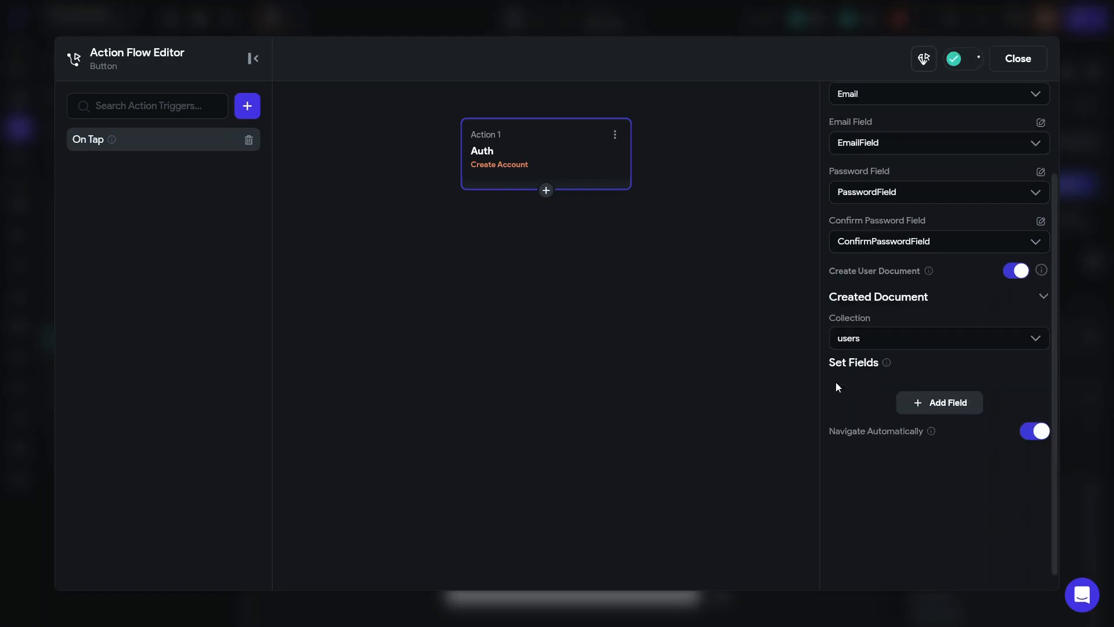
{"action": "scroll", "coordinate": [836, 387], "scroll_direction": "down", "scroll_amount": 1}
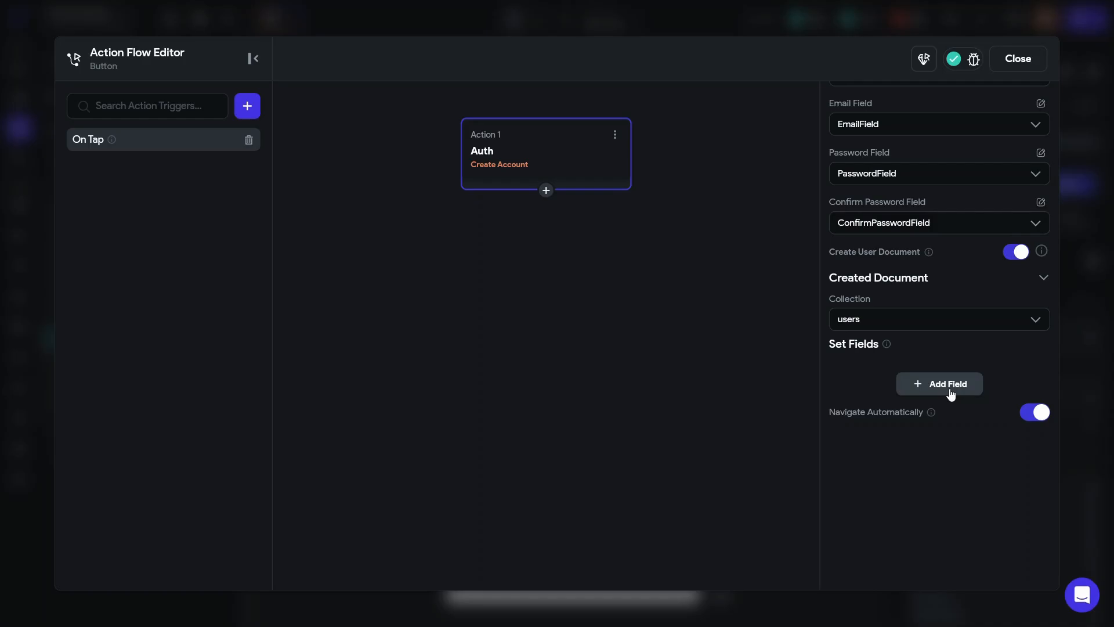
{"action": "left_click", "coordinate": [1035, 417]}
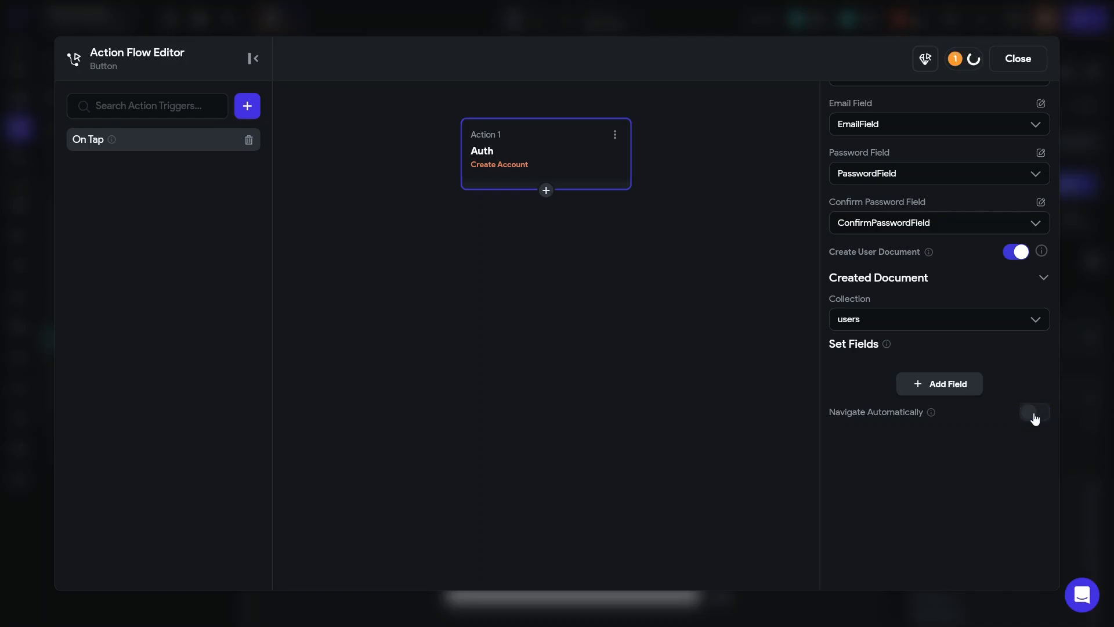
- Add a second action navigating to the Home page with an Instant transition, then reselect the Signup page
{"action": "left_click", "coordinate": [544, 196]}
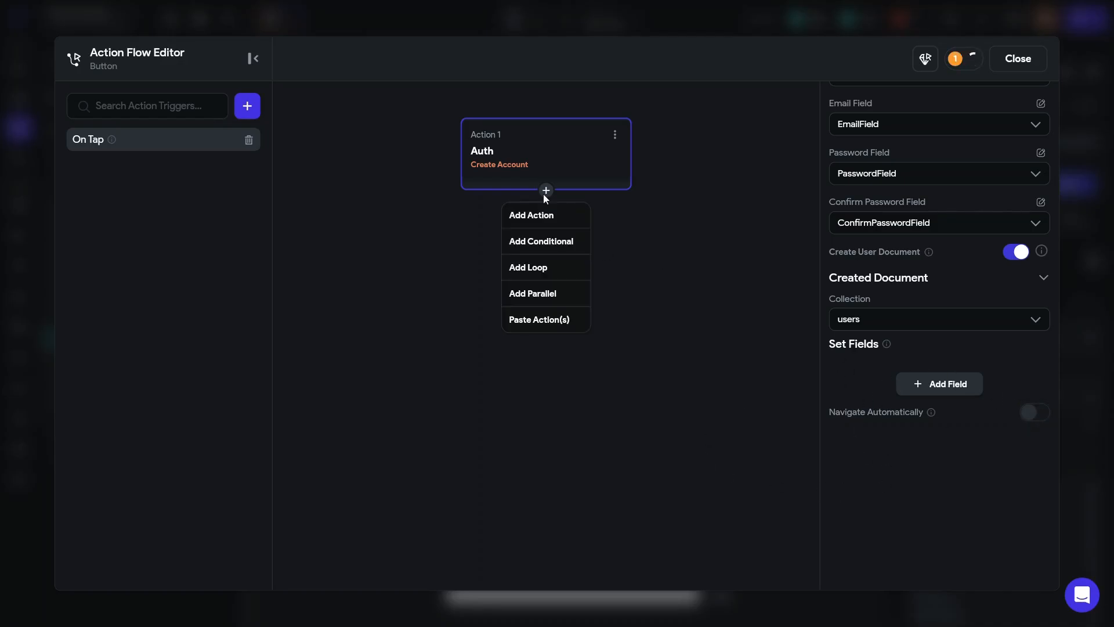
{"action": "left_click", "coordinate": [521, 213]}
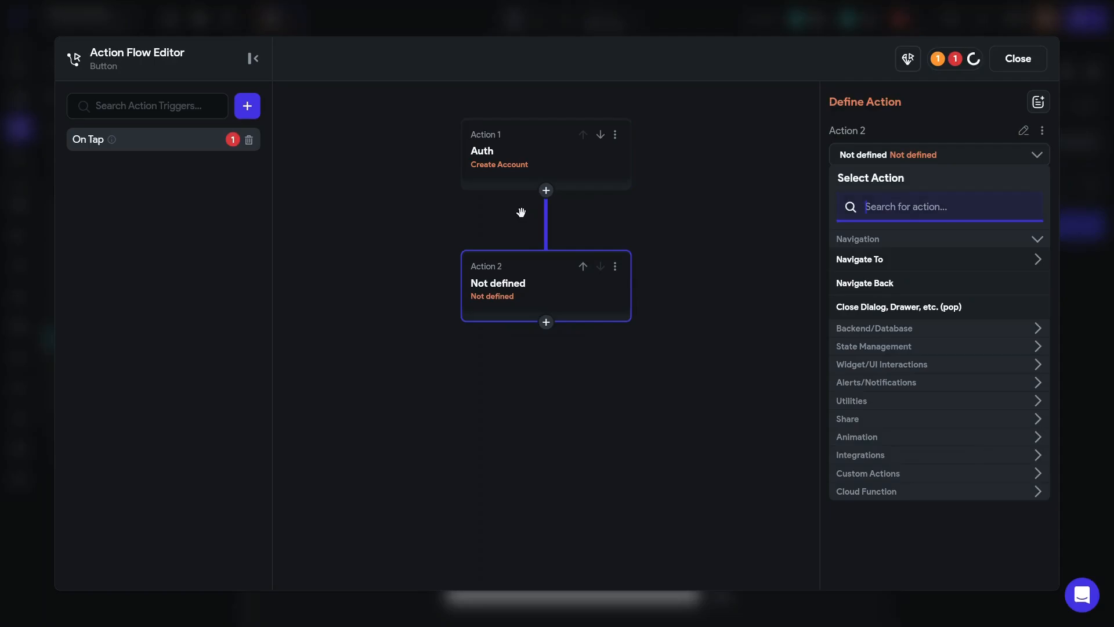
{"action": "left_click", "coordinate": [881, 264]}
{"action": "left_click", "coordinate": [858, 284]}
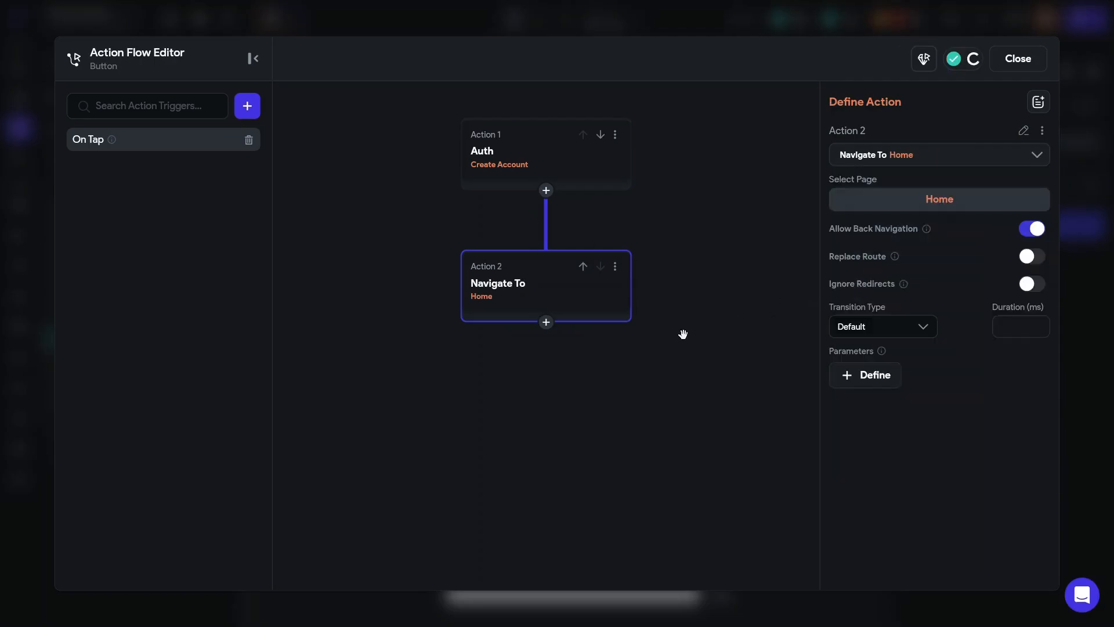
{"action": "left_click", "coordinate": [900, 327]}
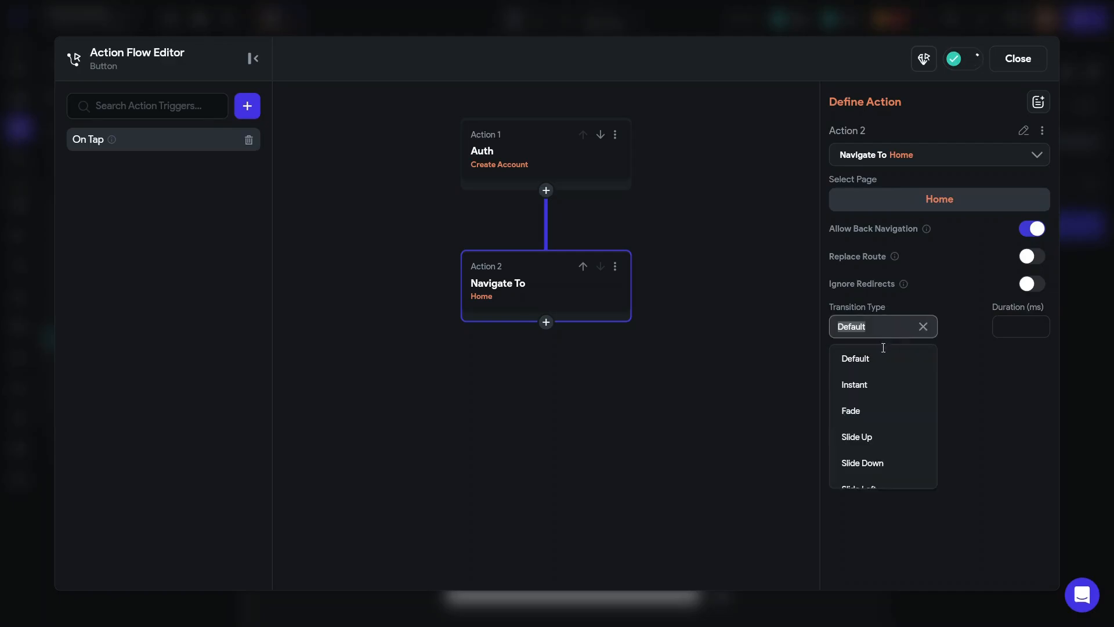
{"action": "left_click", "coordinate": [874, 385]}
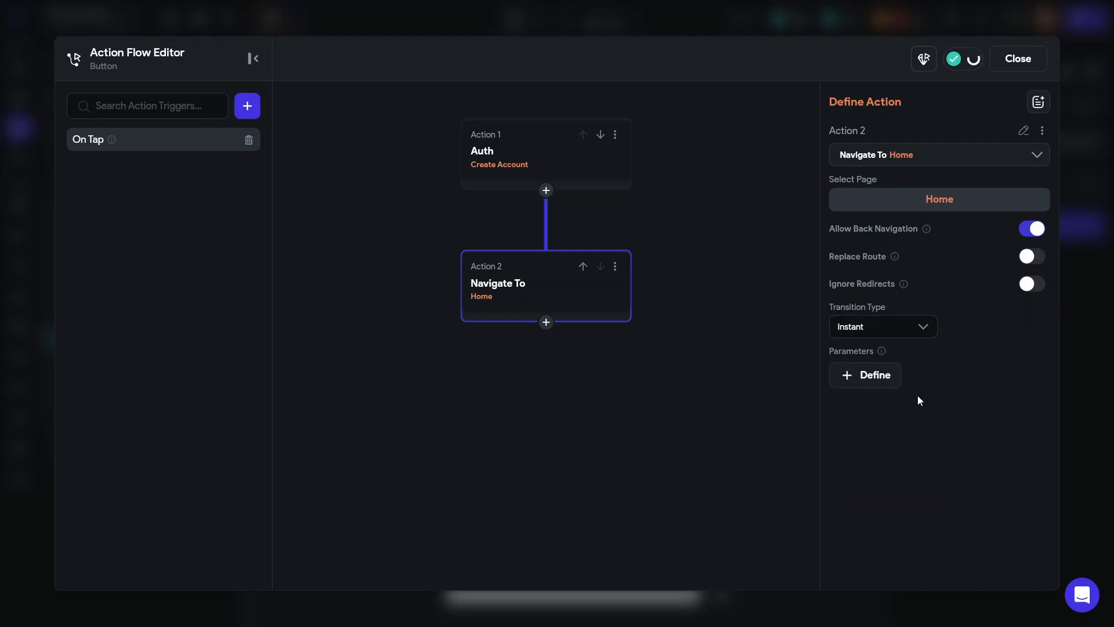
{"action": "left_click", "coordinate": [1019, 60]}
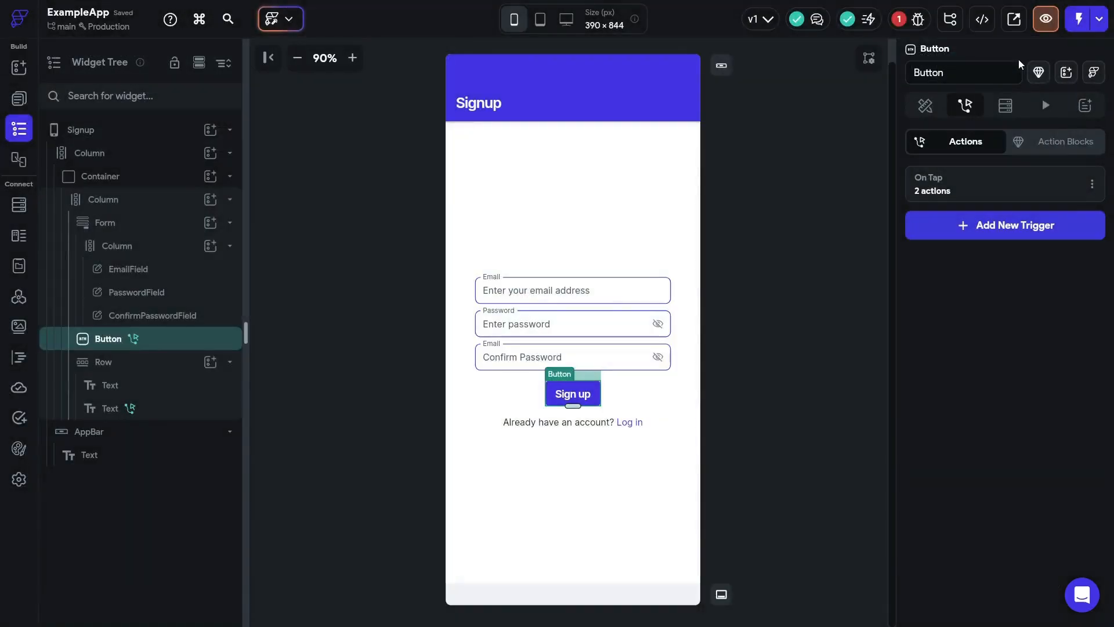
{"action": "left_click", "coordinate": [796, 280]}
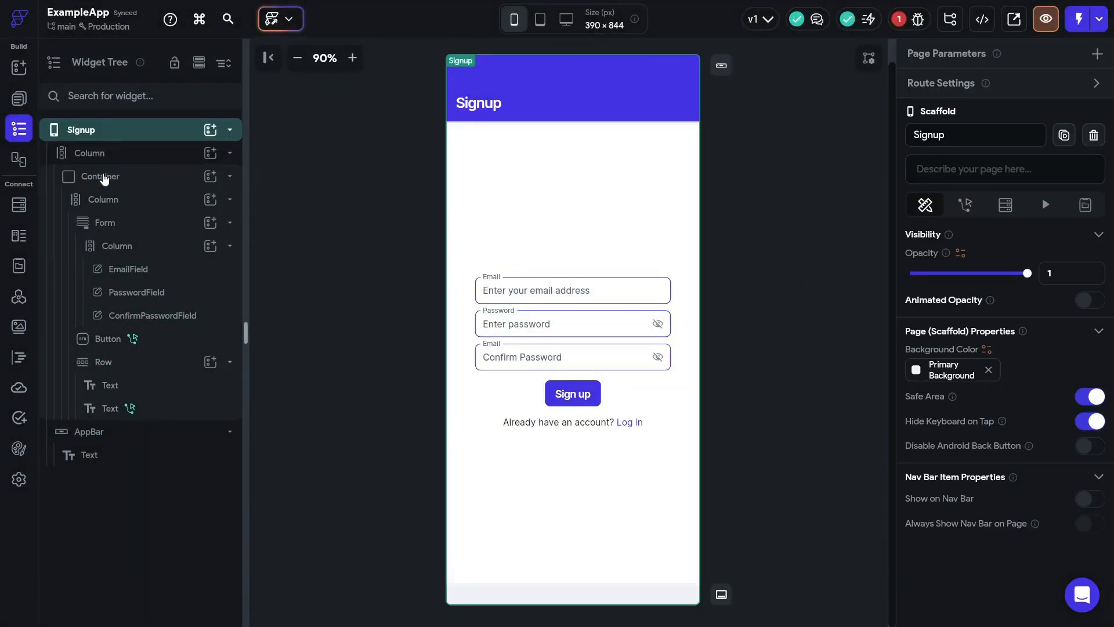
- Copy the Signup form's Container and paste it into the Login page's empty Column
{"action": "left_click", "coordinate": [104, 178]}
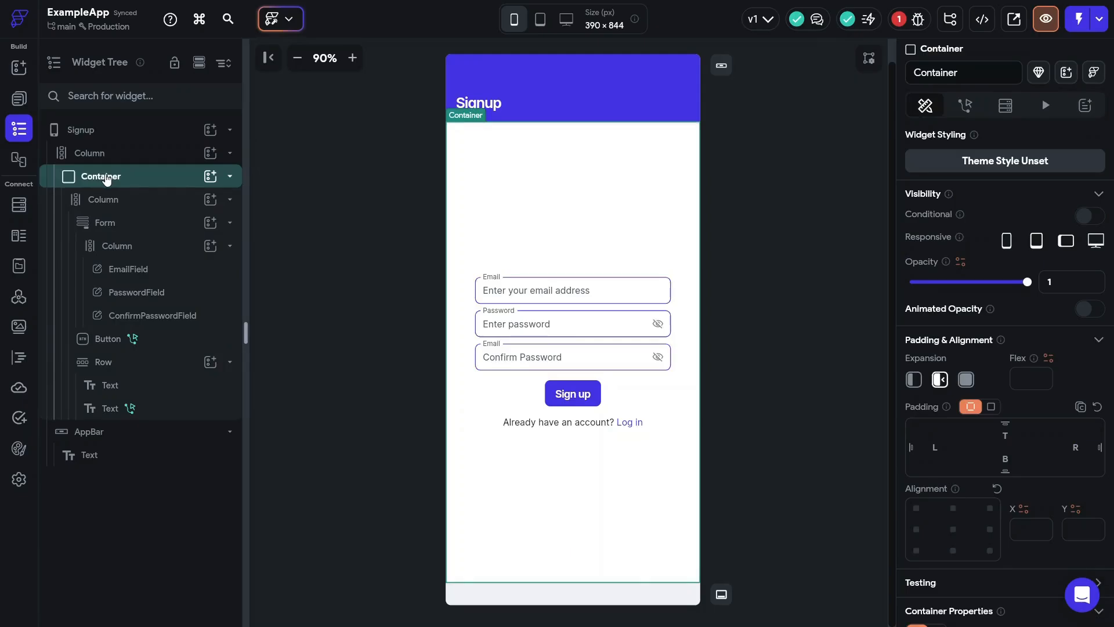
{"action": "key", "text": "ctrl+c"}
{"action": "left_click", "coordinate": [21, 105]}
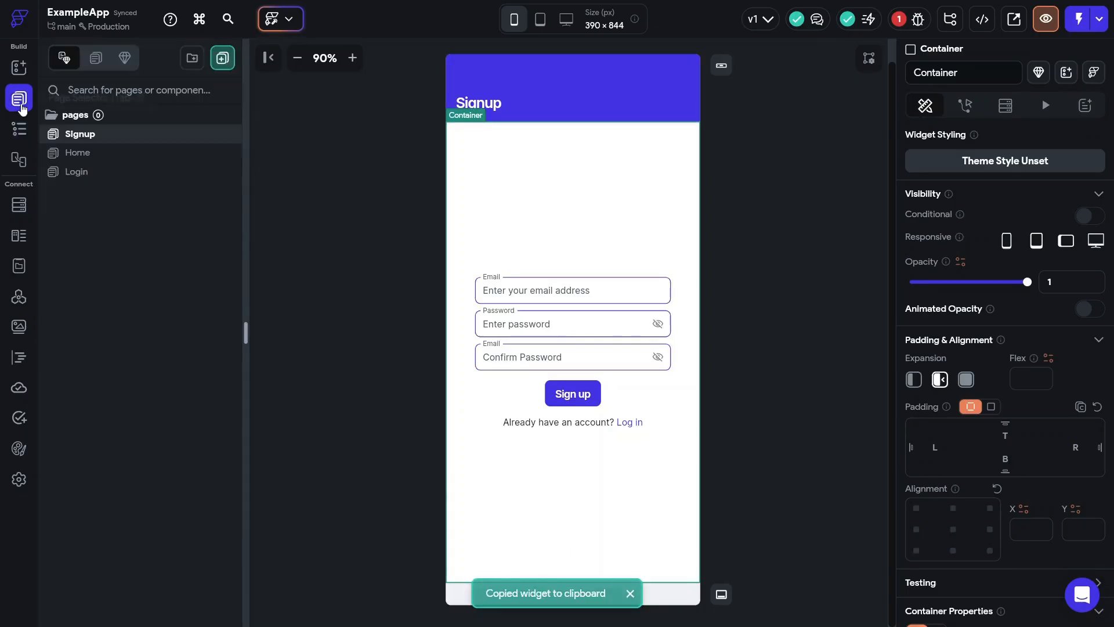
{"action": "left_click", "coordinate": [87, 172]}
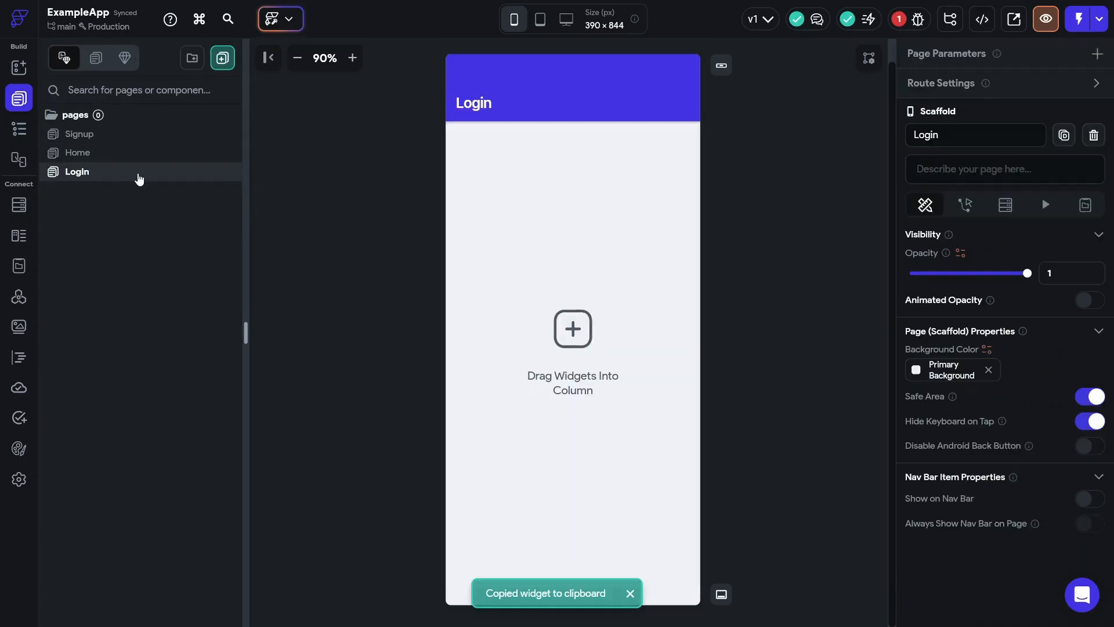
{"action": "left_click", "coordinate": [19, 128]}
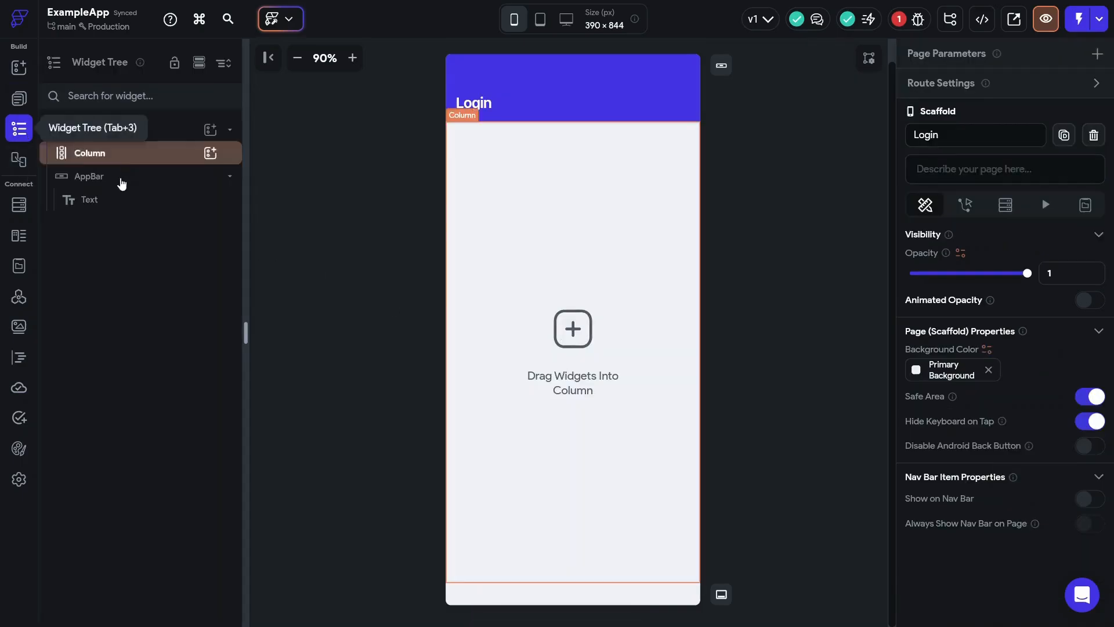
{"action": "left_click", "coordinate": [99, 154]}
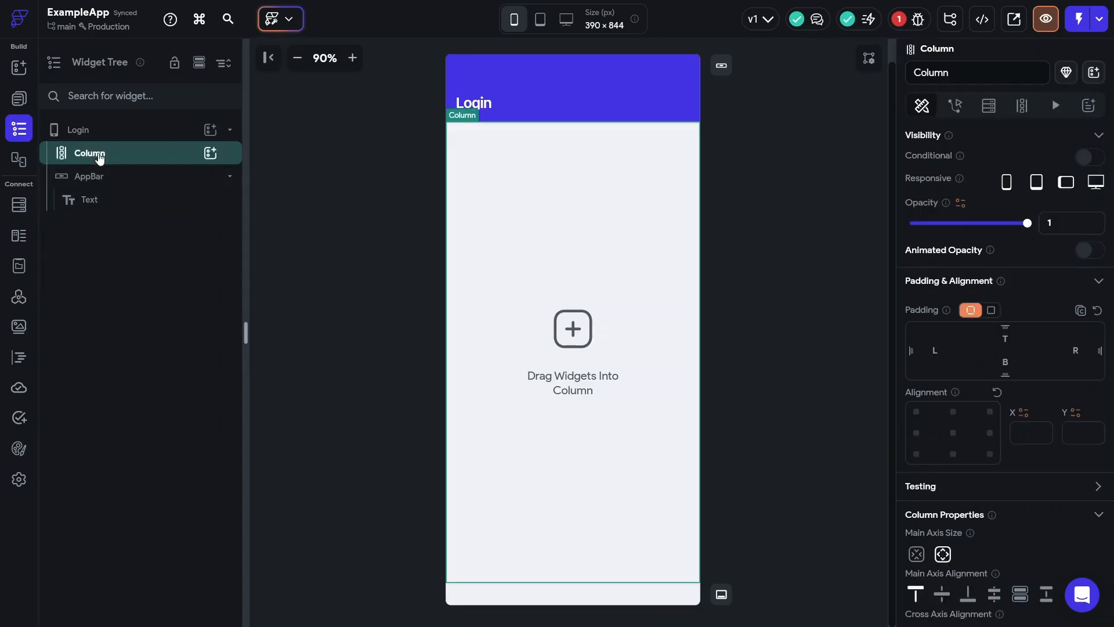
{"action": "key", "text": "ctrl+v"}
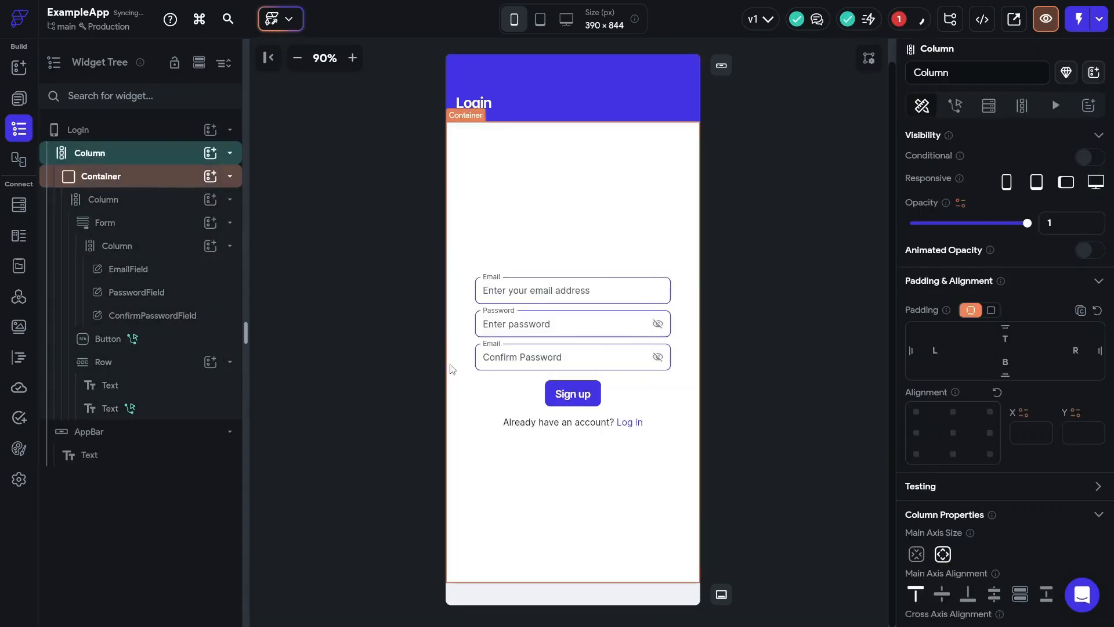
- Relabel the pasted form's Sign up button to 'Login'
{"action": "left_click", "coordinate": [582, 394]}
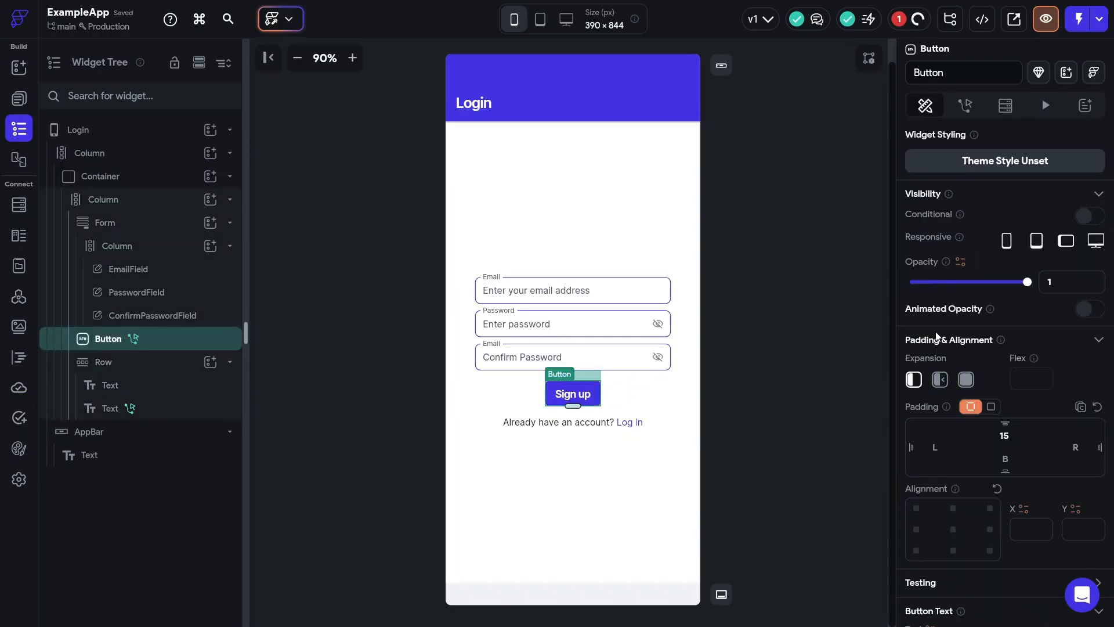
{"action": "scroll", "coordinate": [958, 310], "scroll_direction": "down", "scroll_amount": 5}
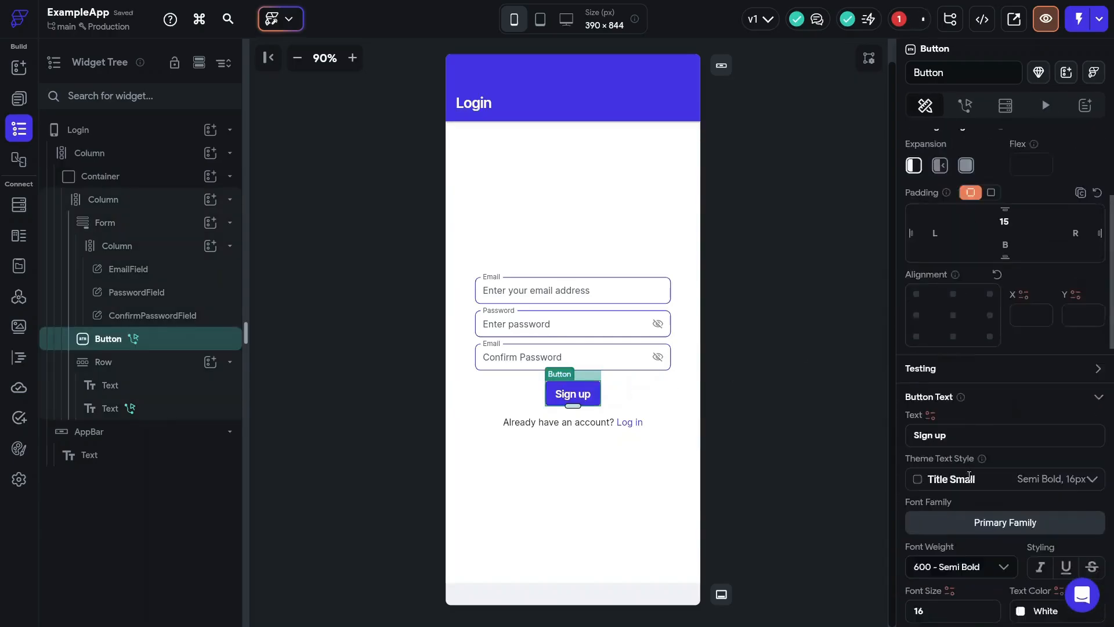
{"action": "left_click", "coordinate": [955, 390]}
{"action": "key", "text": "ctrl+a"}
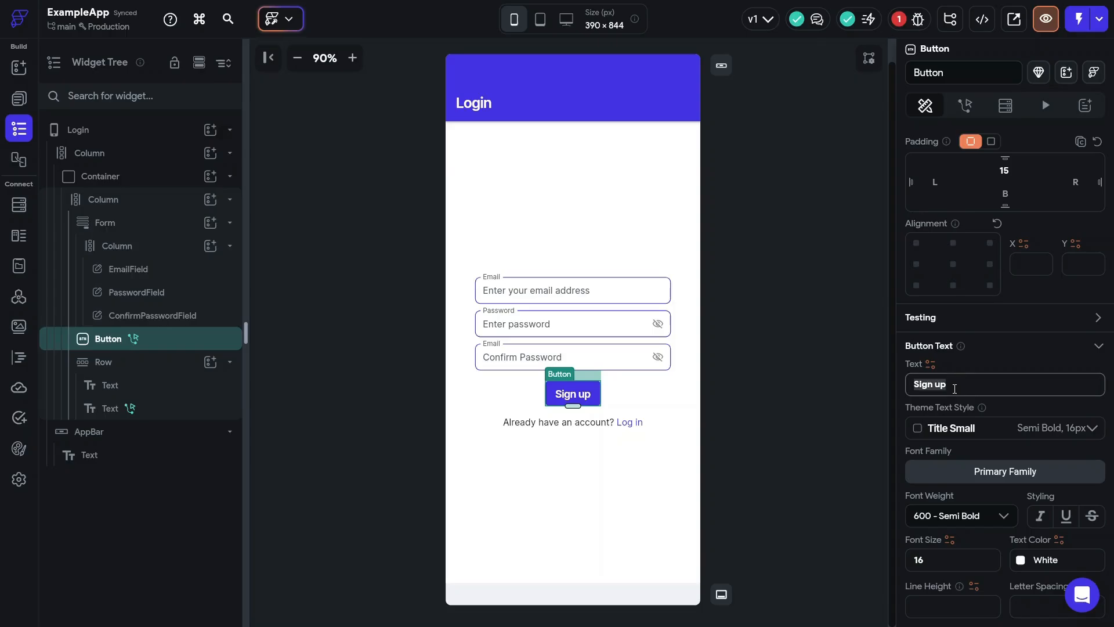
{"action": "type", "text": "Login"}
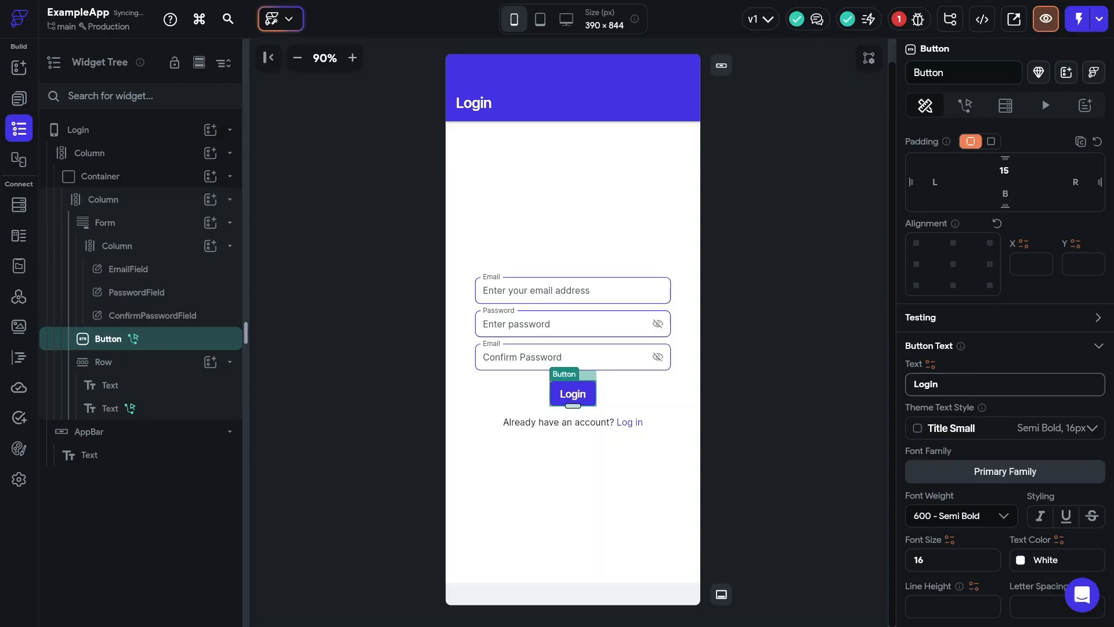
{"action": "key", "text": "Return"}
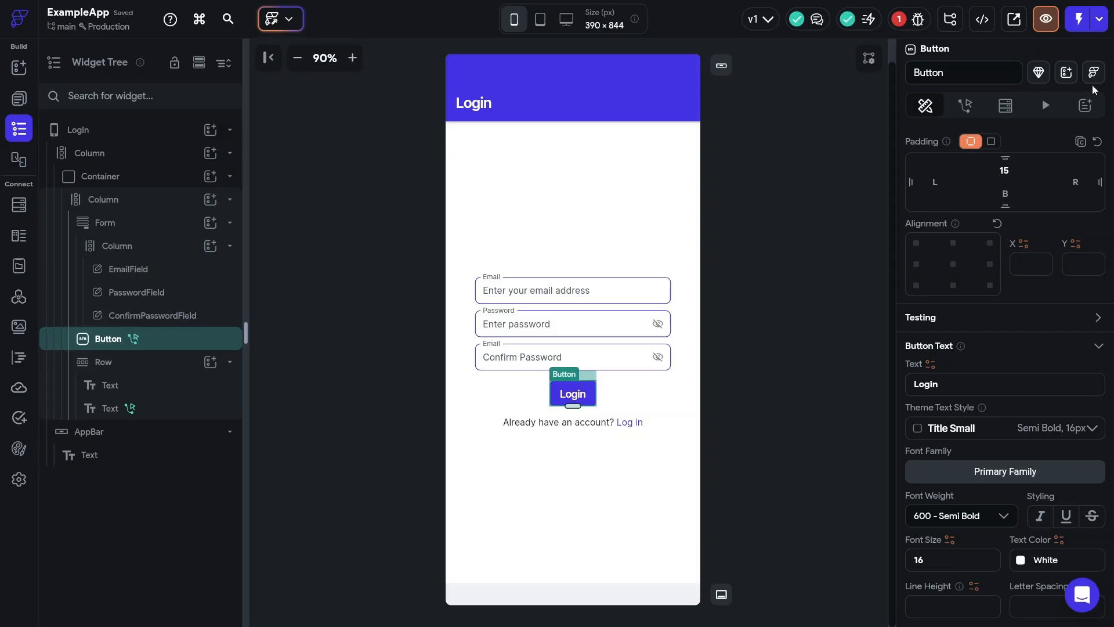
- Change the bottom row to read "Don't have an account?" with the link text "Sign up"
{"action": "left_click", "coordinate": [581, 427]}
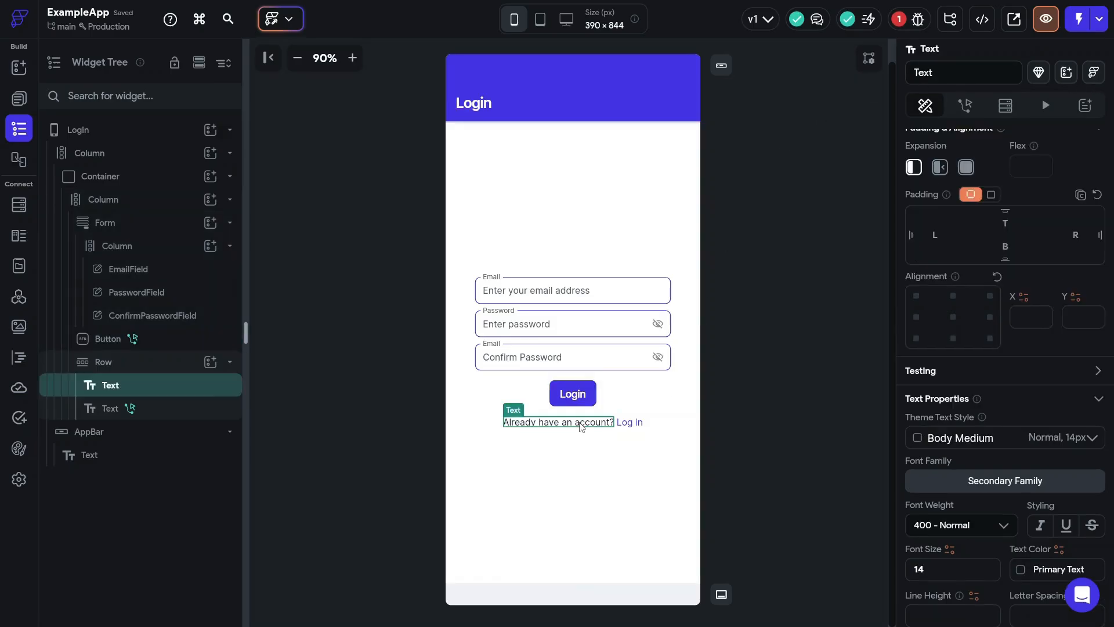
{"action": "scroll", "coordinate": [978, 348], "scroll_direction": "up", "scroll_amount": 5}
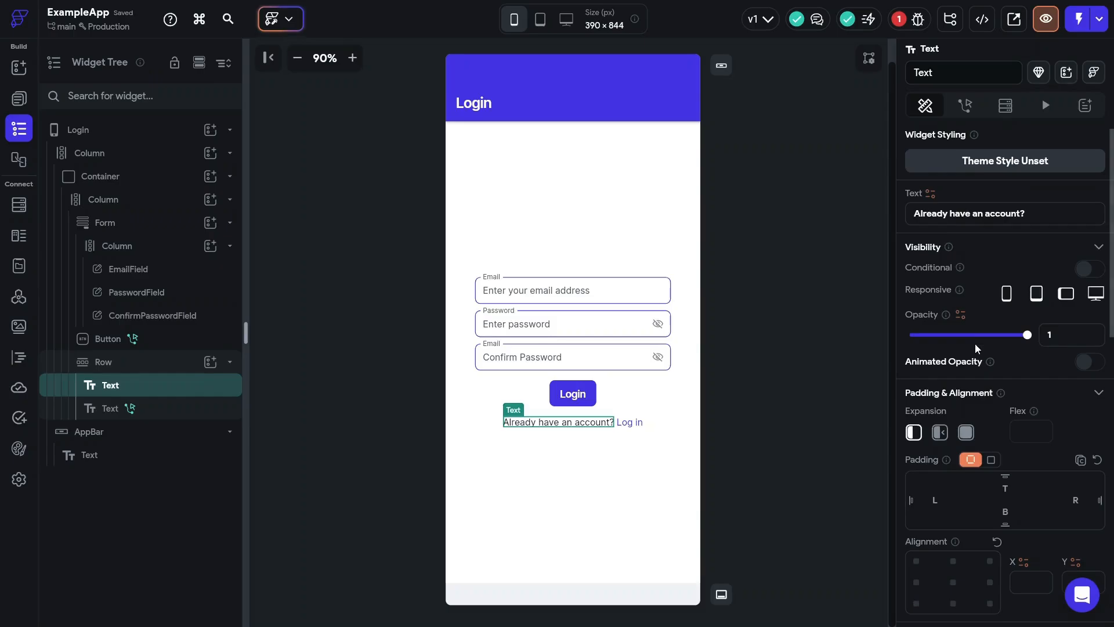
{"action": "double_click", "coordinate": [947, 212]}
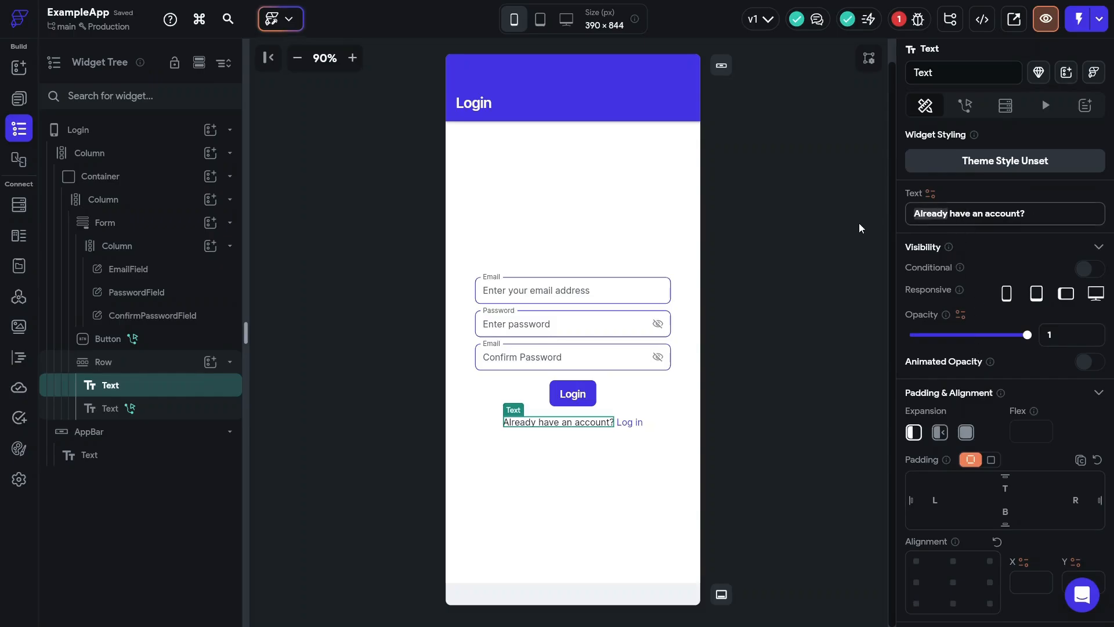
{"action": "type", "text": "Don't"}
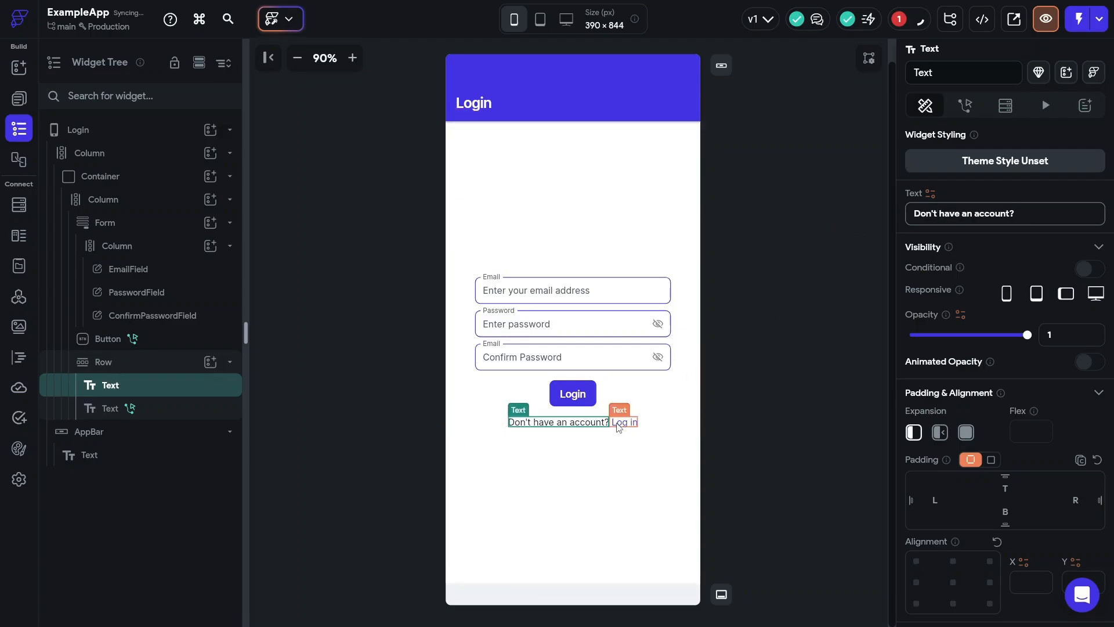
{"action": "left_click", "coordinate": [619, 427]}
{"action": "triple_click", "coordinate": [953, 215]}
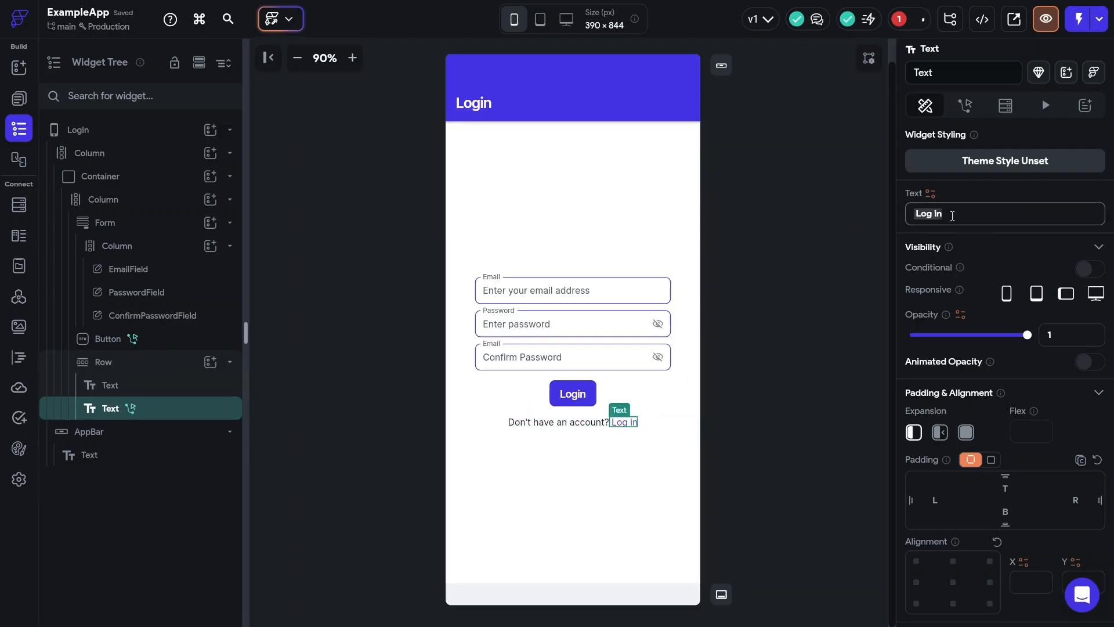
{"action": "type", "text": "Sign up"}
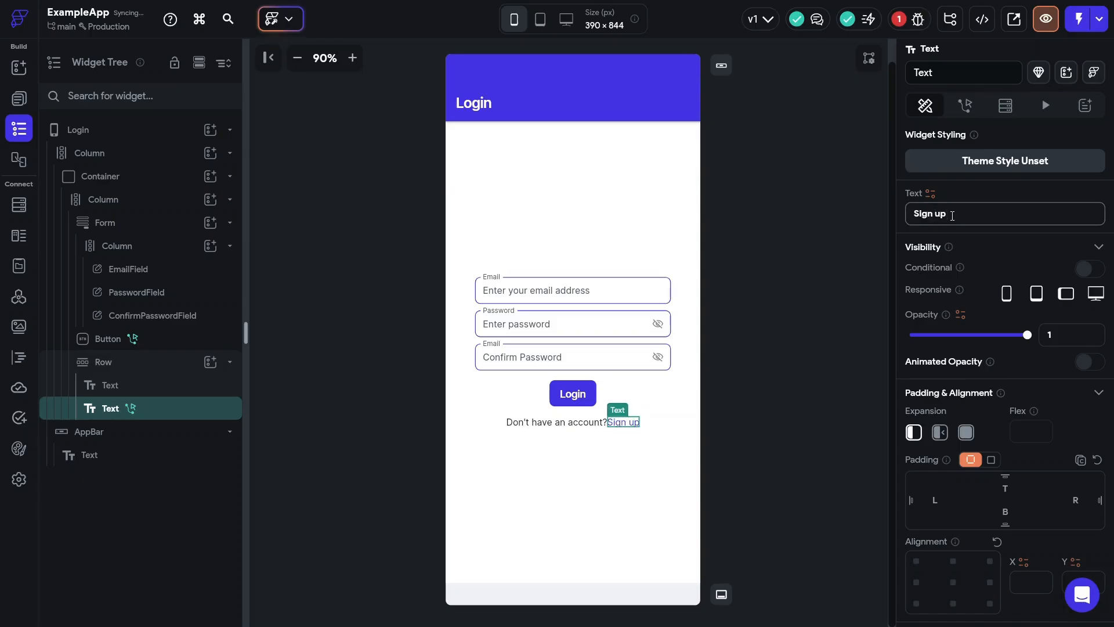
- Switch the Sign up text's Navigate To destination from Login to the Signup page
{"action": "left_click", "coordinate": [965, 105]}
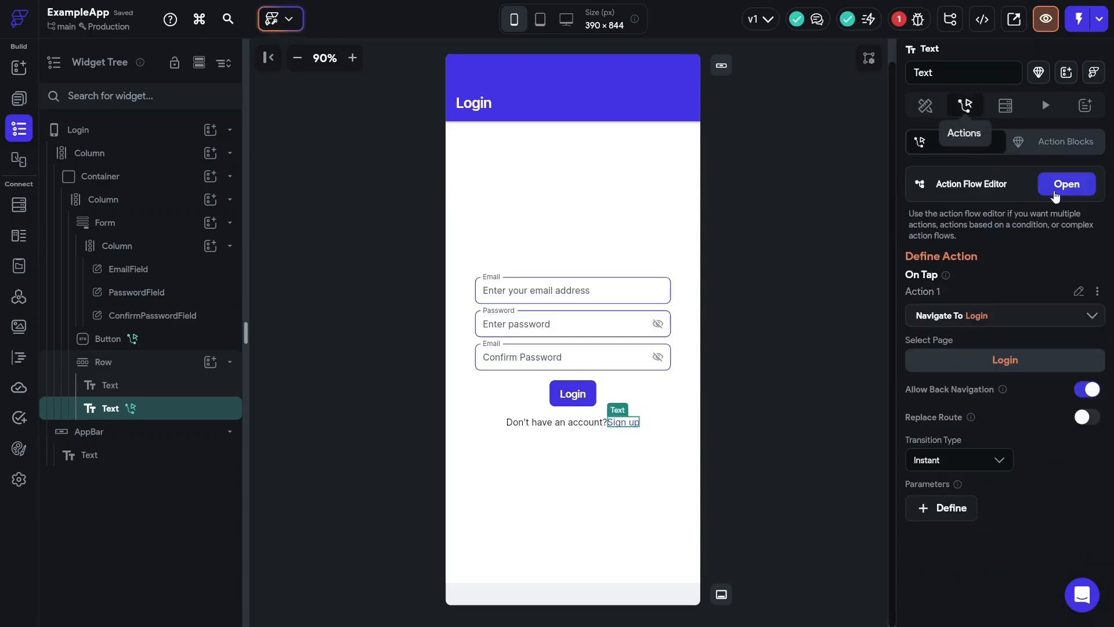
{"action": "left_click", "coordinate": [1056, 190]}
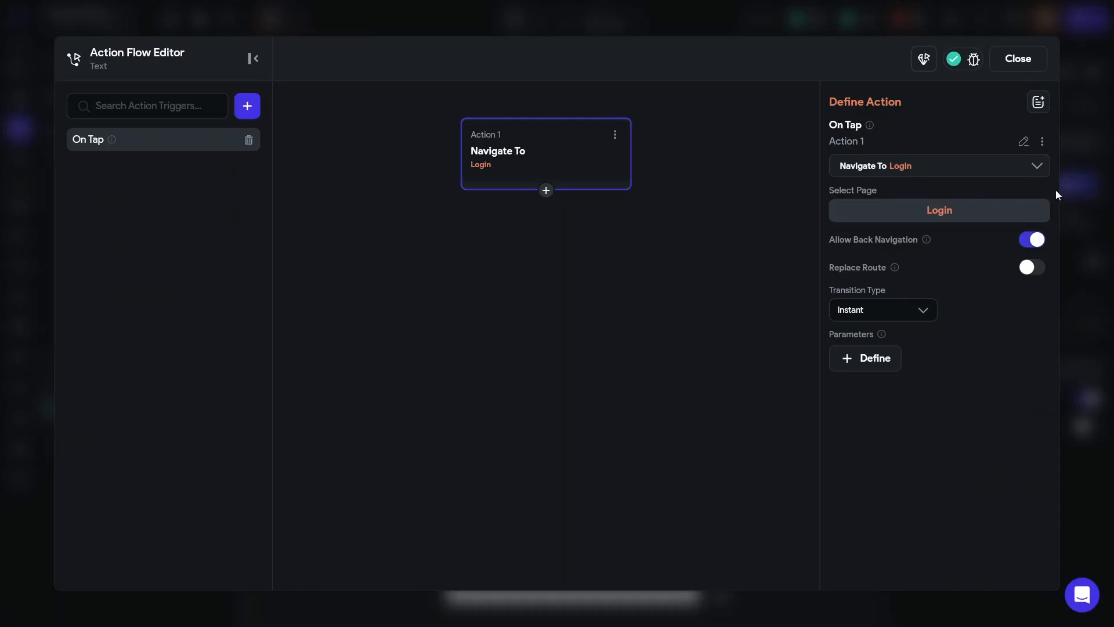
{"action": "left_click", "coordinate": [935, 211]}
{"action": "left_click", "coordinate": [885, 374]}
{"action": "left_click", "coordinate": [1009, 68]}
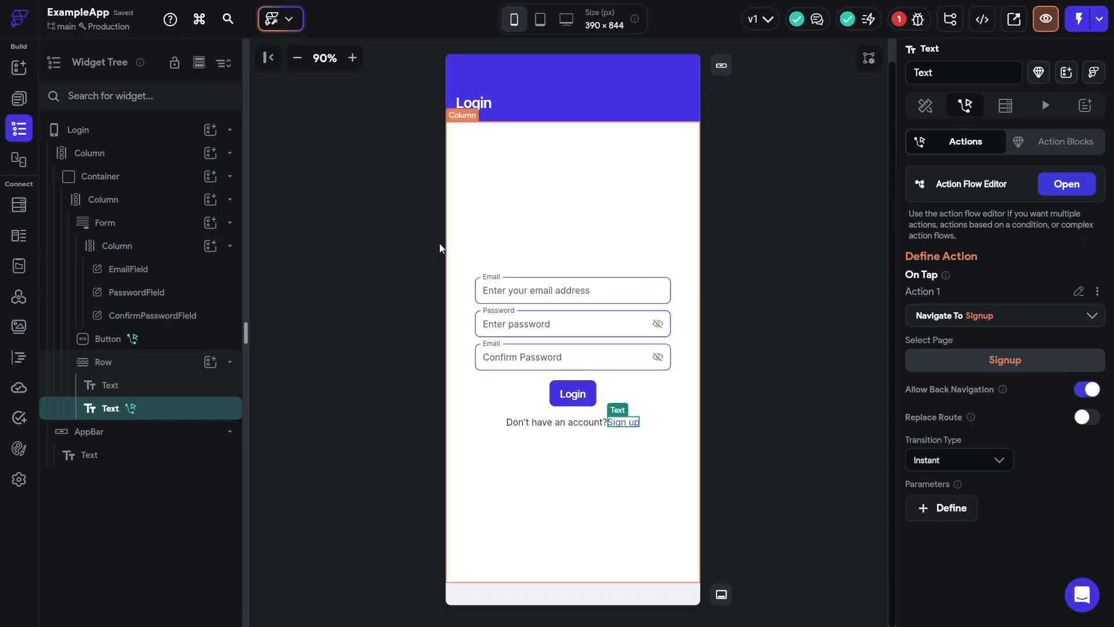
- Set the Authentication Entry Page to Login in App Settings, keeping Home as the logged-in page
{"action": "left_click", "coordinate": [18, 479]}
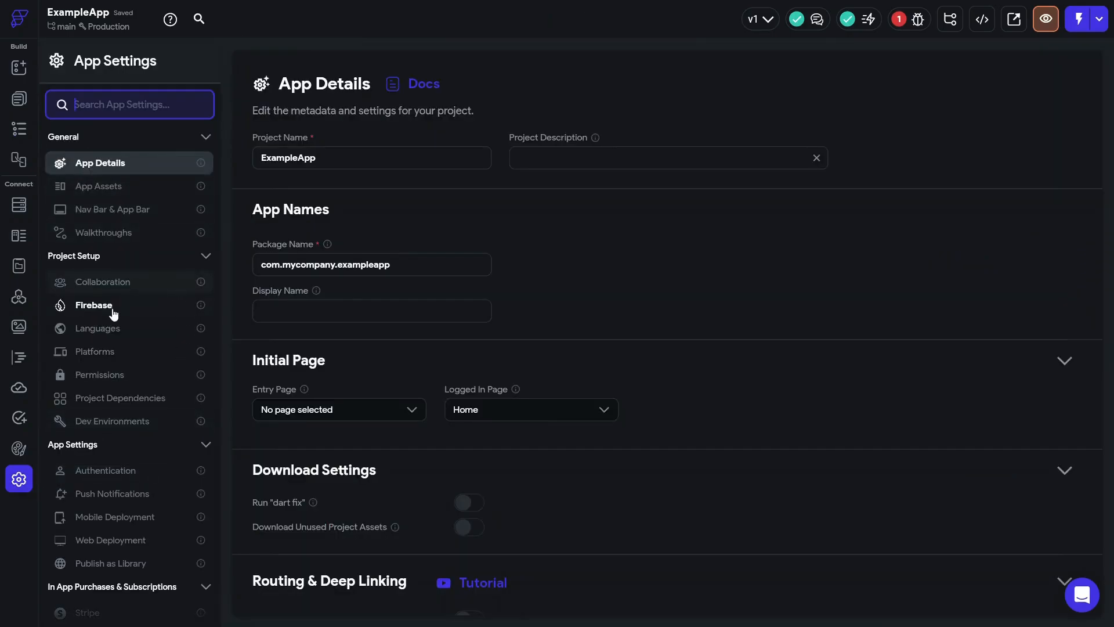
{"action": "scroll", "coordinate": [118, 354], "scroll_direction": "down", "scroll_amount": 1}
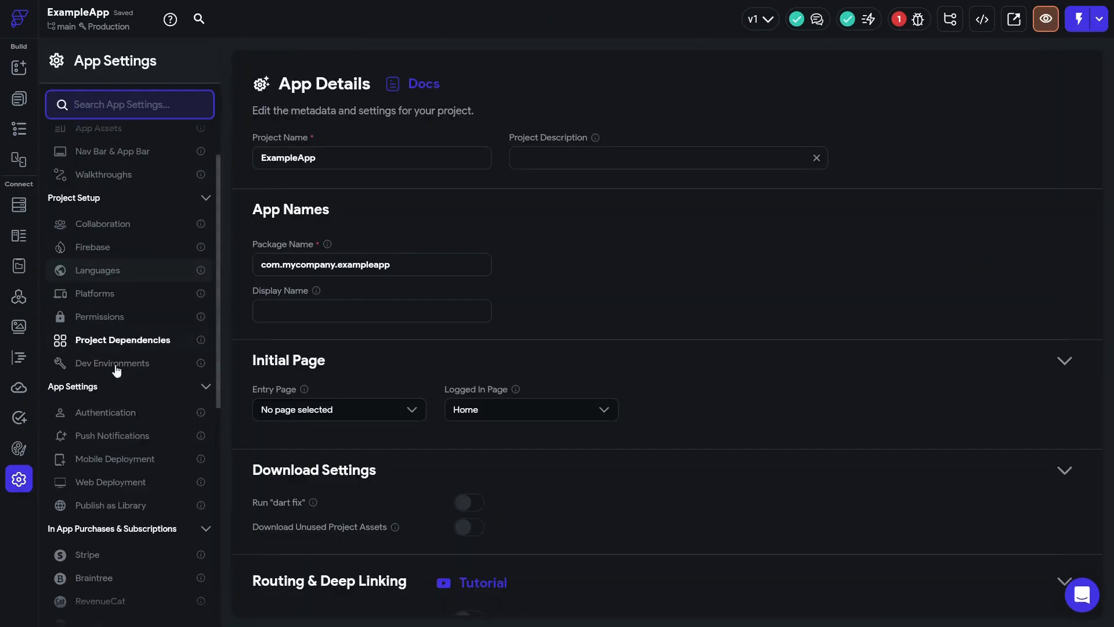
{"action": "left_click", "coordinate": [116, 412]}
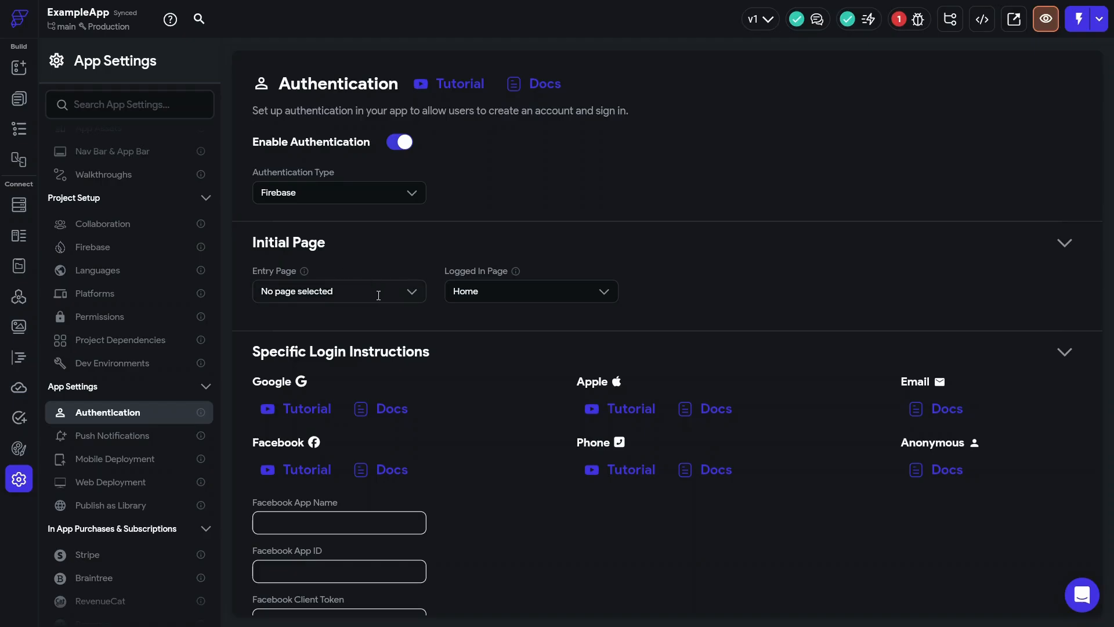
{"action": "left_click", "coordinate": [413, 292]}
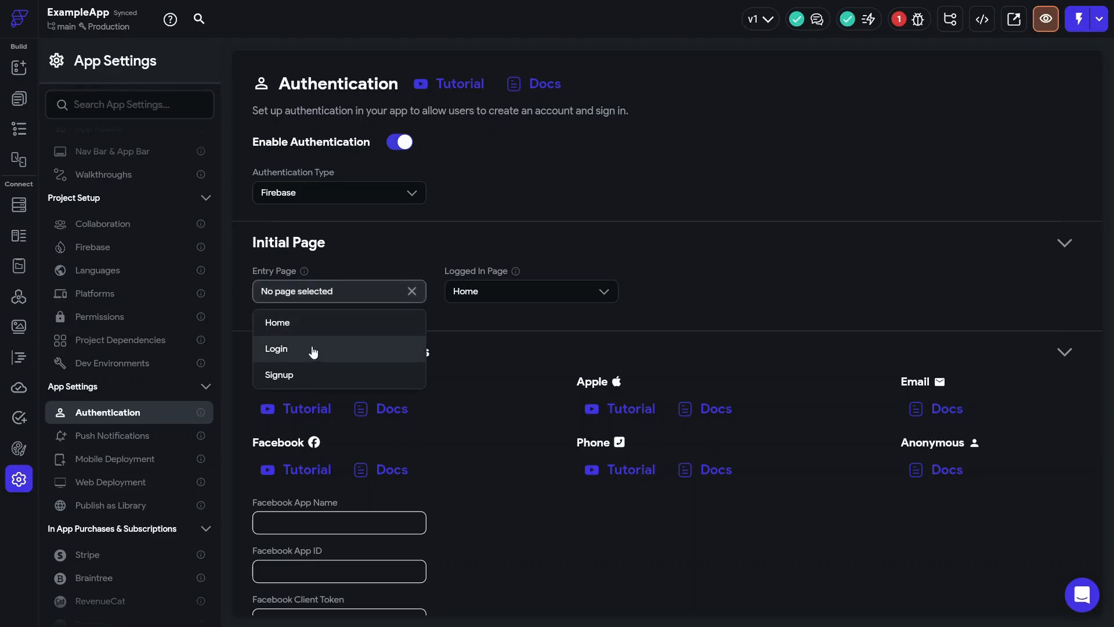
{"action": "left_click", "coordinate": [340, 354]}
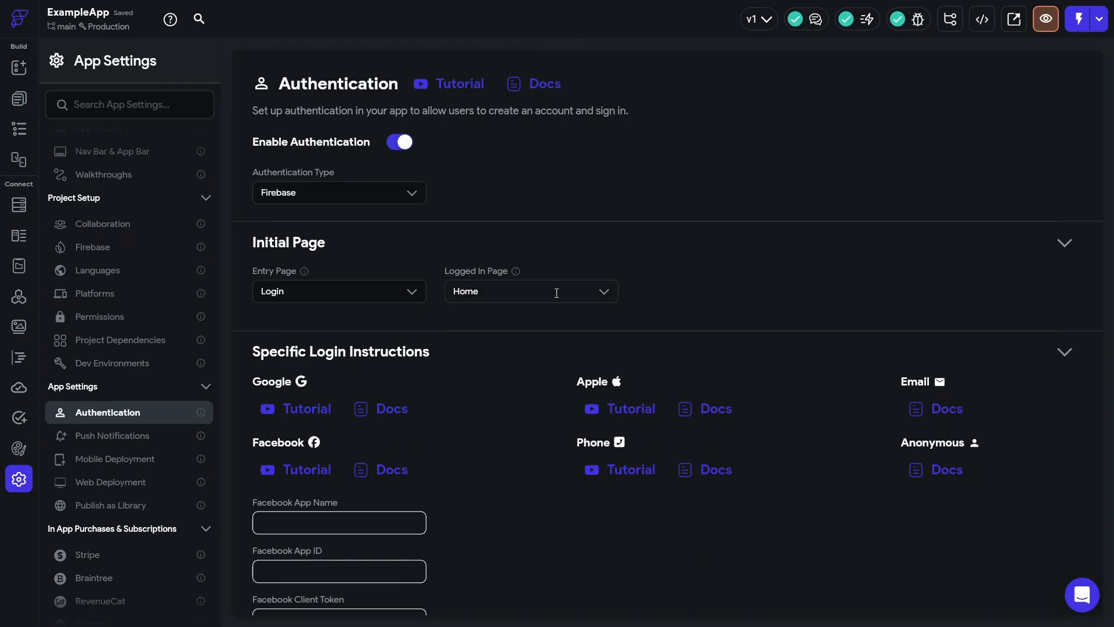
{"action": "left_click", "coordinate": [20, 100]}
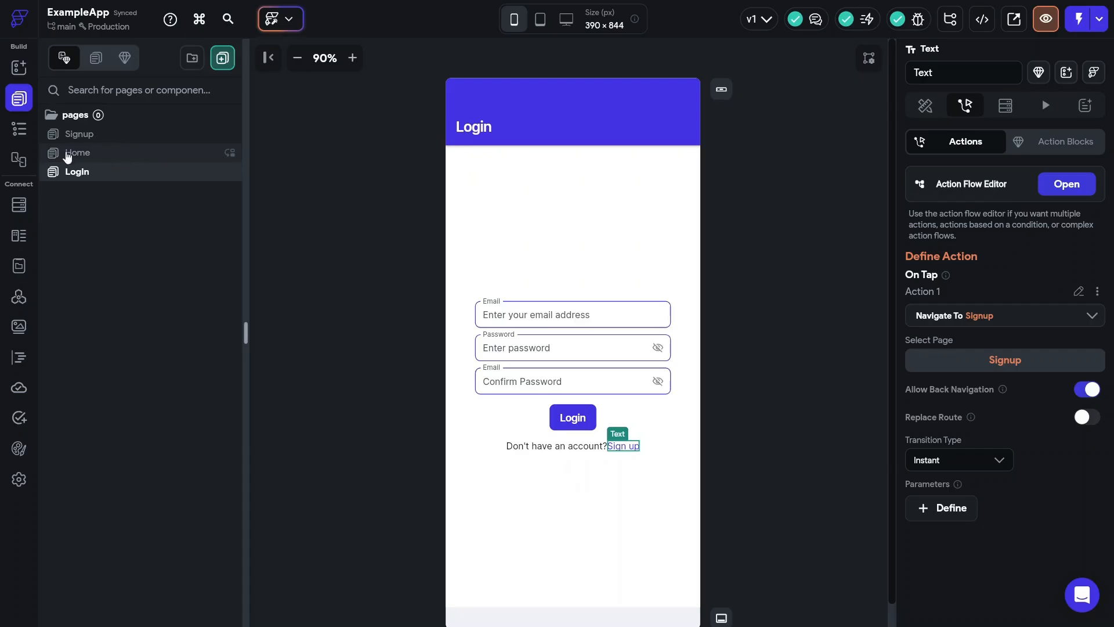
- Add a Container to the Home page's main Column
{"action": "left_click", "coordinate": [95, 157]}
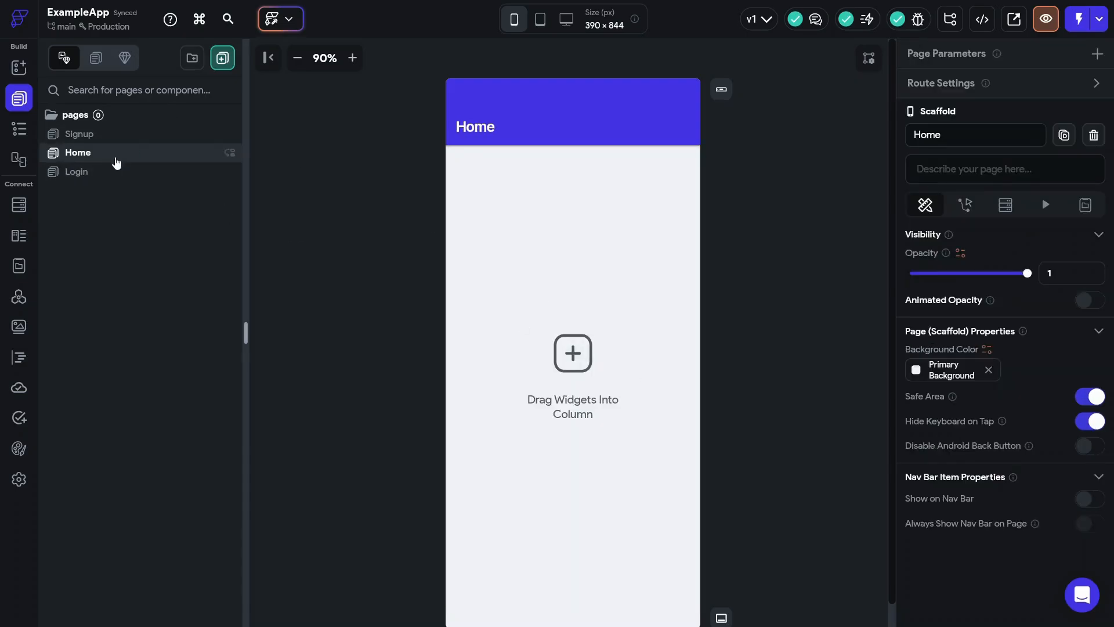
{"action": "left_click", "coordinate": [16, 129]}
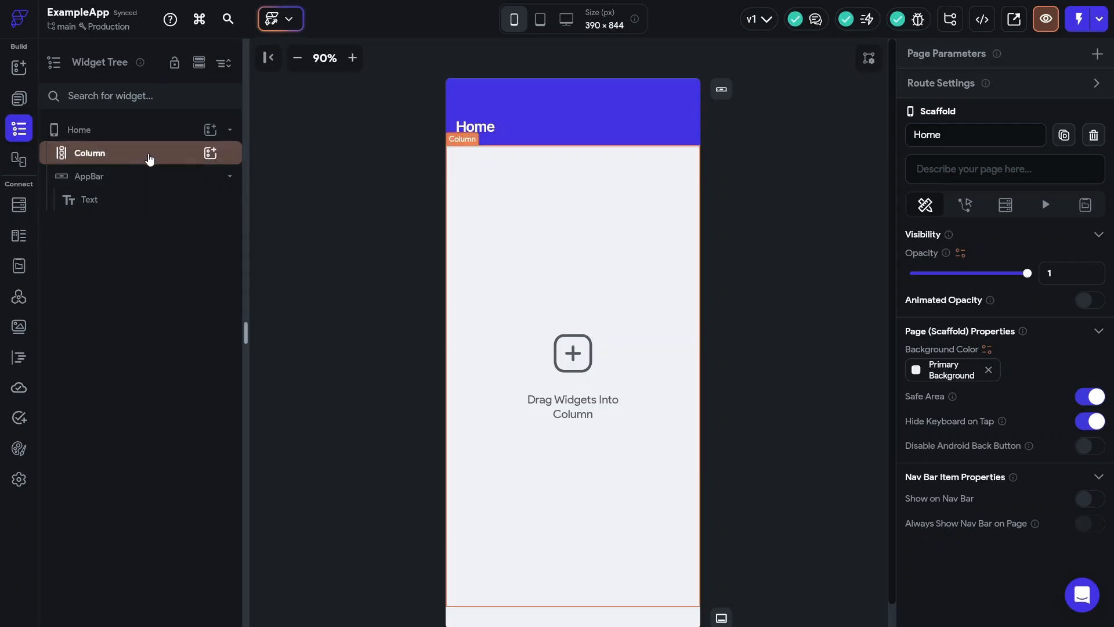
{"action": "left_click", "coordinate": [207, 153]}
{"action": "left_click", "coordinate": [210, 153]}
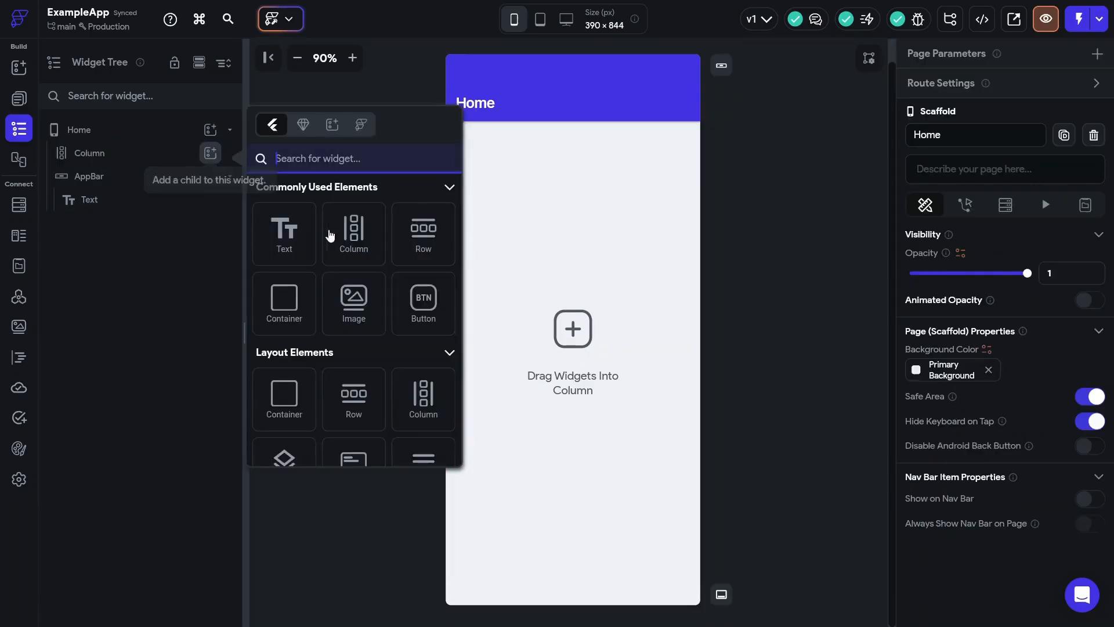
{"action": "left_click", "coordinate": [285, 304]}
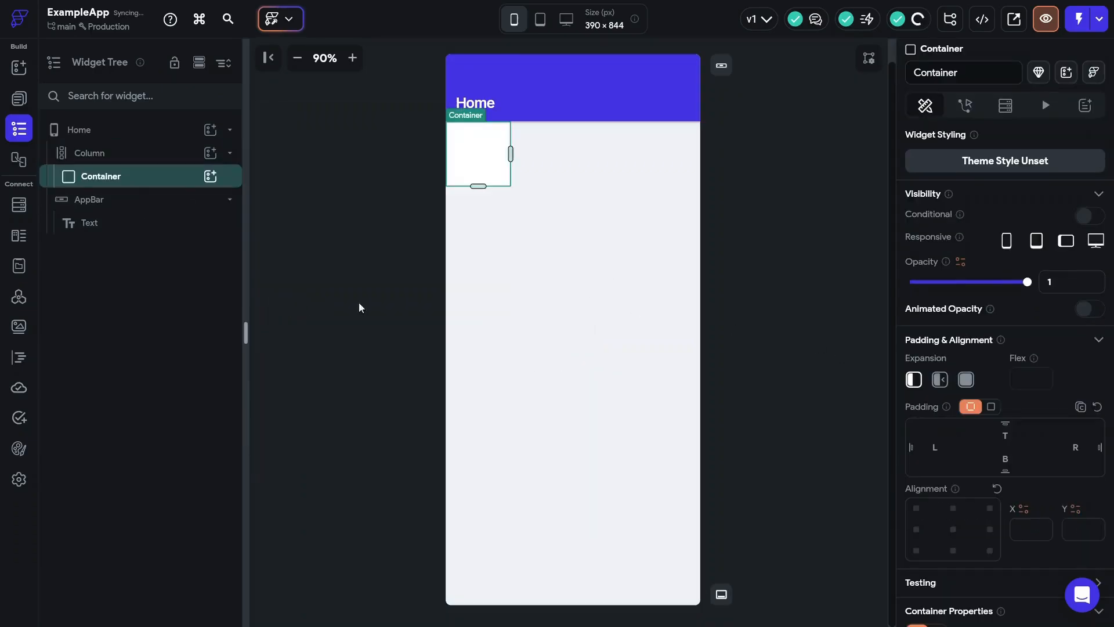
- Make the Container expand with infinite width and height, and nest a Column inside it
{"action": "left_click", "coordinate": [940, 379]}
{"action": "scroll", "coordinate": [943, 392], "scroll_direction": "down", "scroll_amount": 2}
{"action": "scroll", "coordinate": [944, 393], "scroll_direction": "down", "scroll_amount": 3}
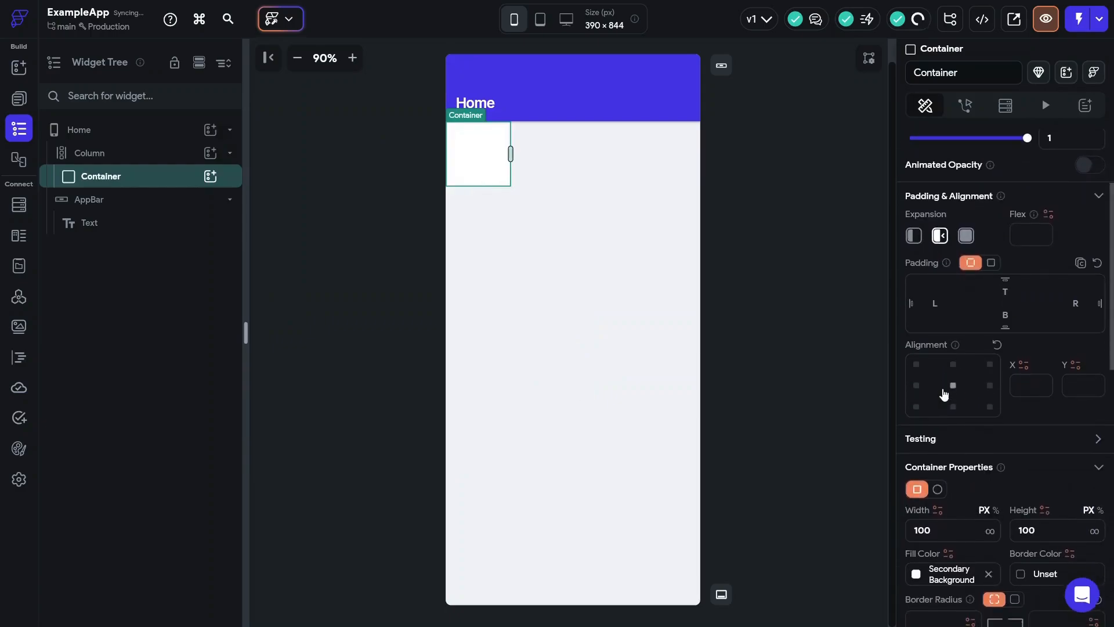
{"action": "left_click", "coordinate": [991, 467]}
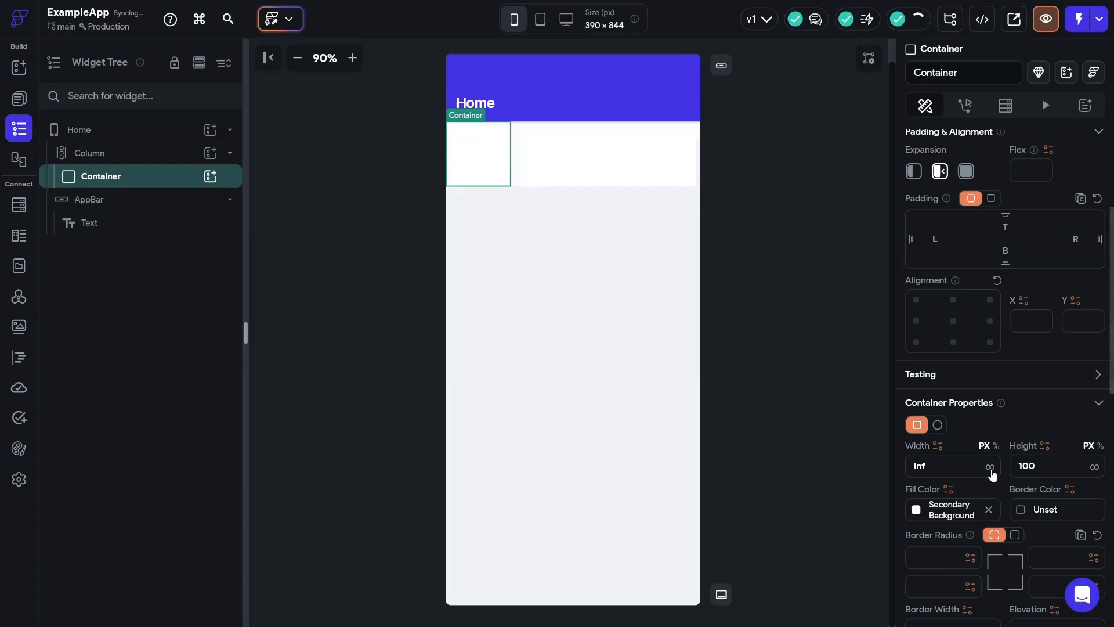
{"action": "left_click", "coordinate": [1094, 467]}
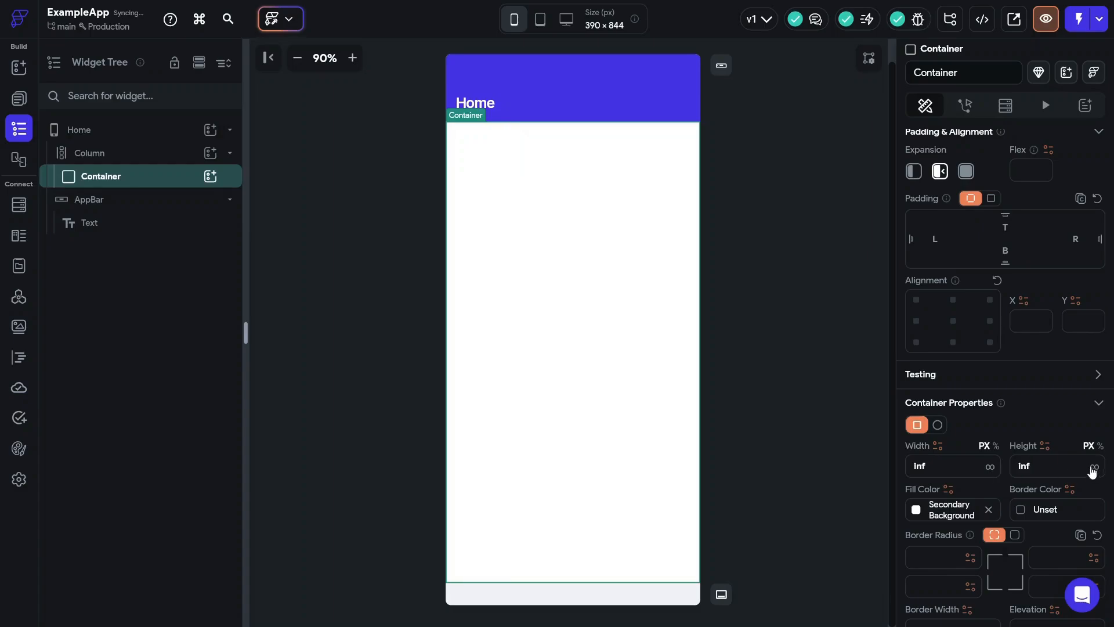
{"action": "left_click", "coordinate": [210, 176]}
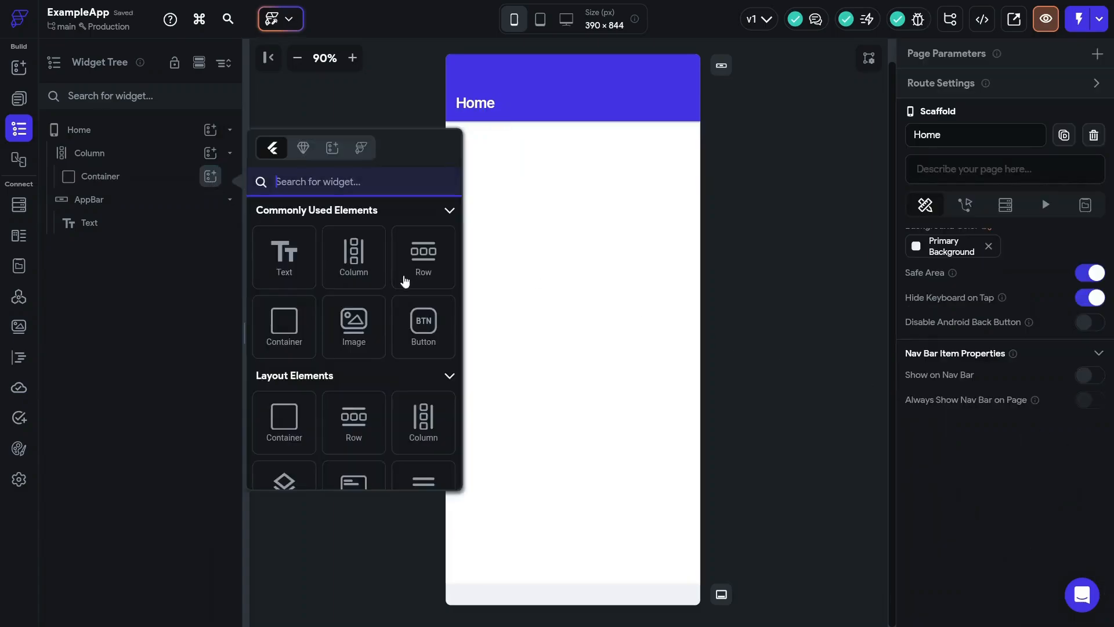
{"action": "left_click", "coordinate": [352, 259]}
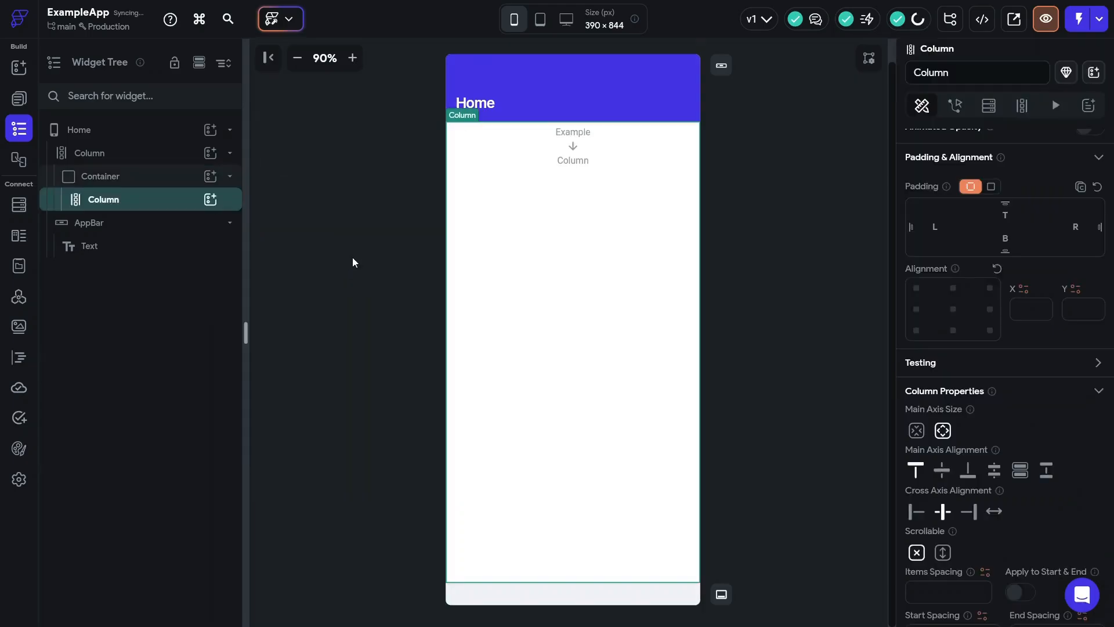
- Centre the inner Column's main axis and add a button labelled 'Log out'
{"action": "left_click", "coordinate": [941, 470]}
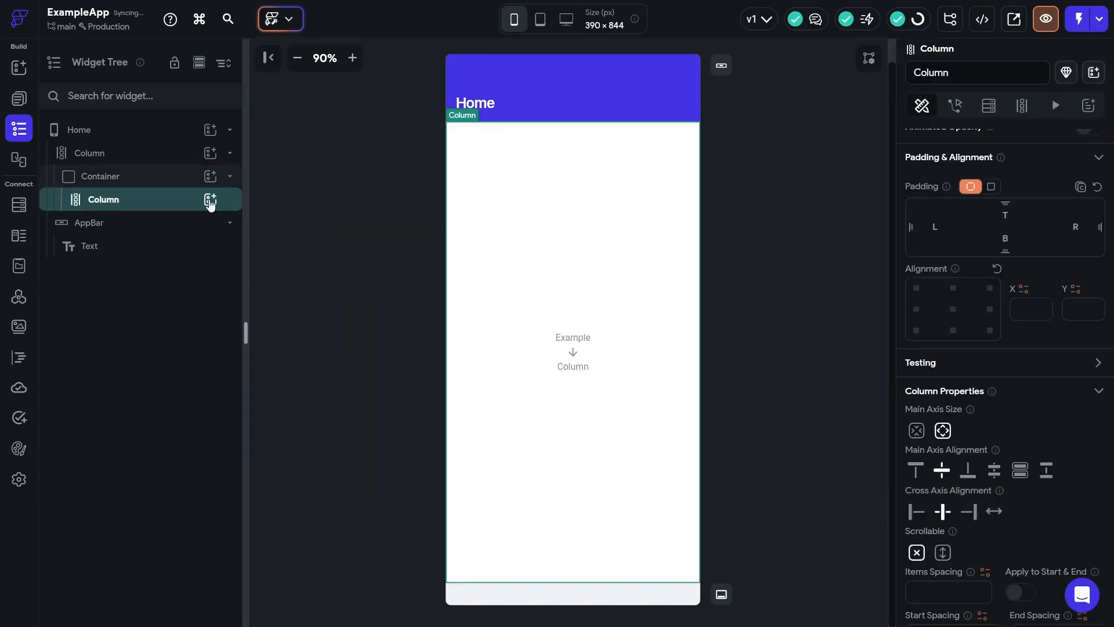
{"action": "left_click", "coordinate": [209, 200]}
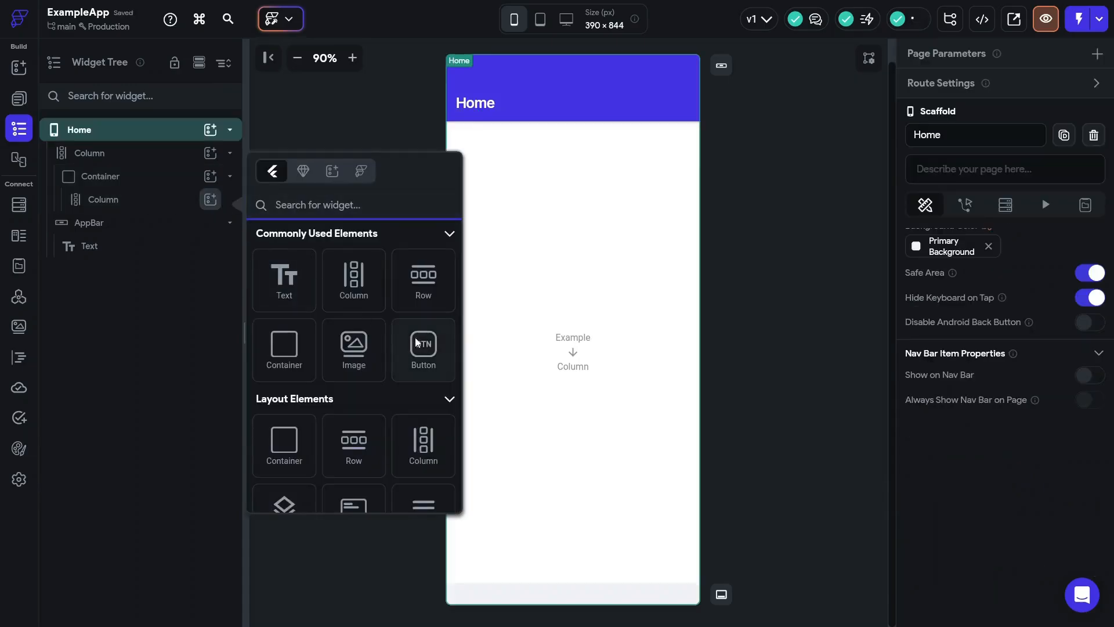
{"action": "left_click", "coordinate": [414, 343]}
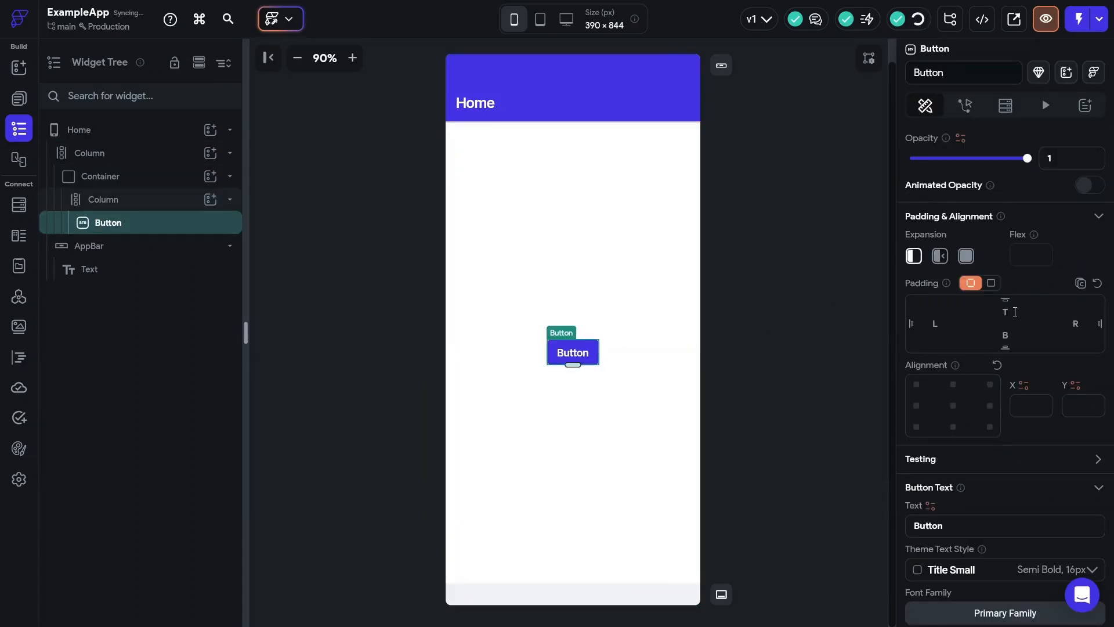
{"action": "left_click", "coordinate": [989, 529]}
{"action": "key", "text": "ctrl+a"}
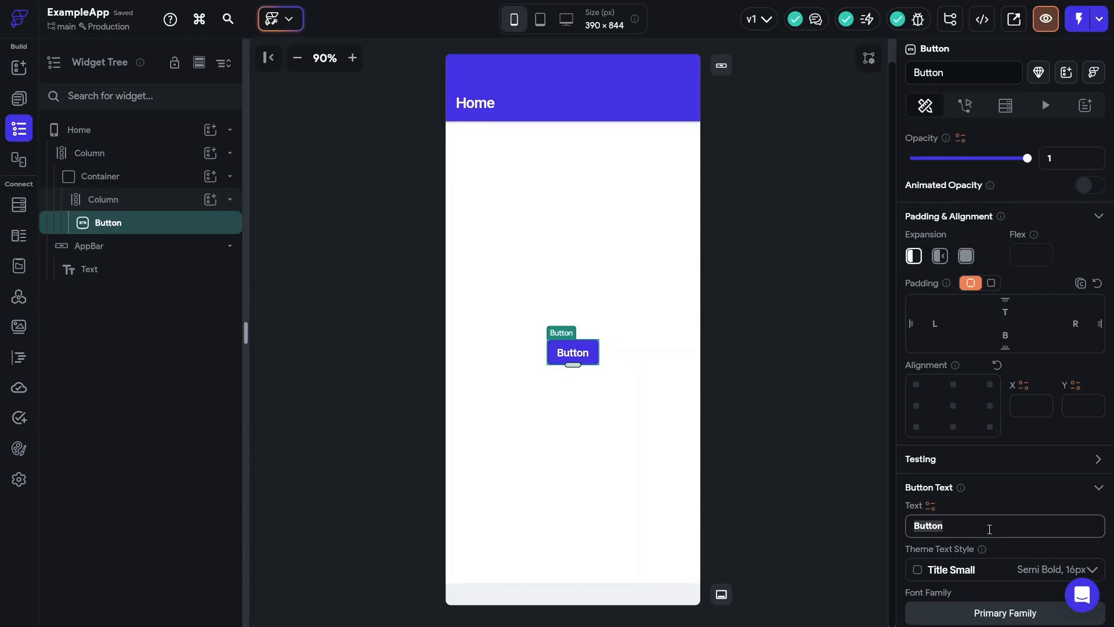
{"action": "type", "text": "Log out"}
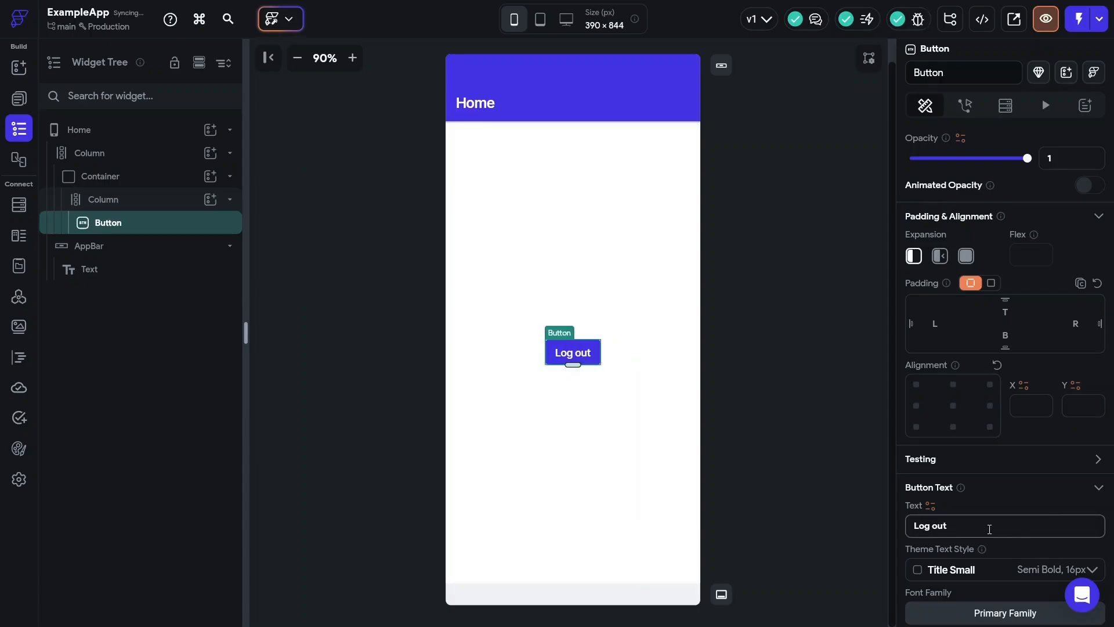
{"action": "left_click", "coordinate": [965, 105]}
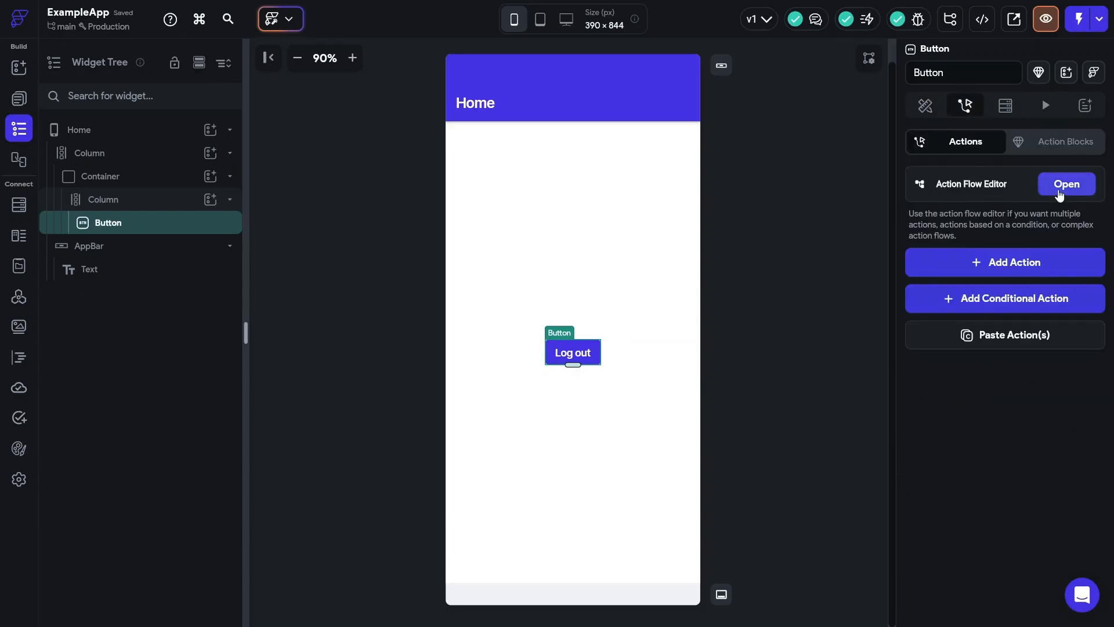
- Give the Log out button an On Tap trigger running the Firebase Authentication Log Out action
{"action": "left_click", "coordinate": [1060, 191]}
{"action": "left_click", "coordinate": [459, 259]}
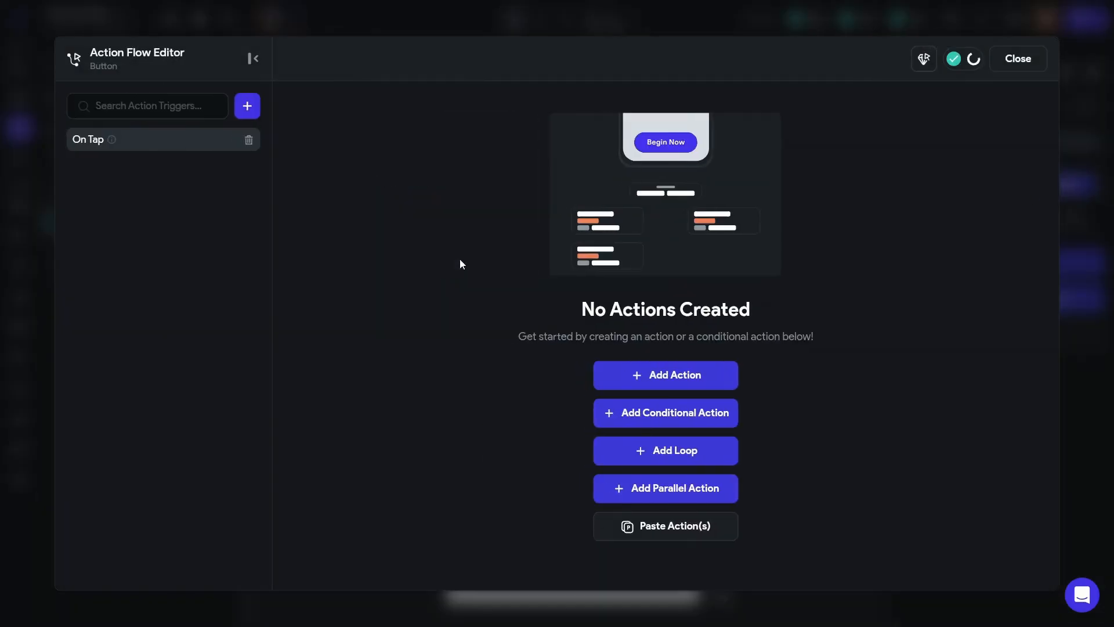
{"action": "left_click", "coordinate": [671, 376]}
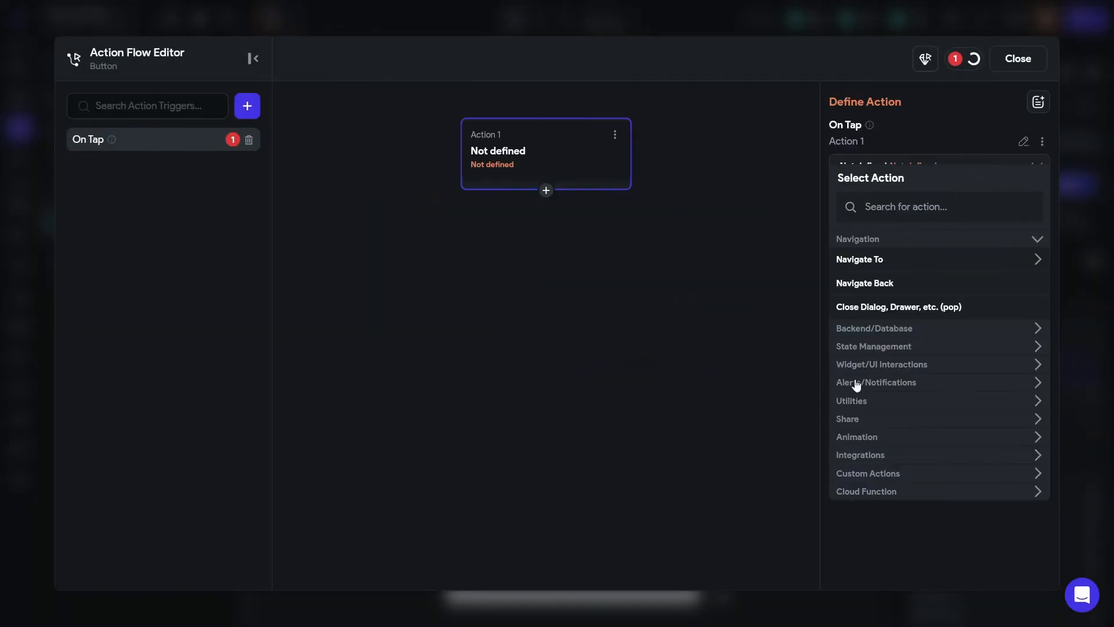
{"action": "left_click", "coordinate": [892, 331]}
{"action": "left_click", "coordinate": [906, 428]}
{"action": "scroll", "coordinate": [905, 427], "scroll_direction": "down", "scroll_amount": 3}
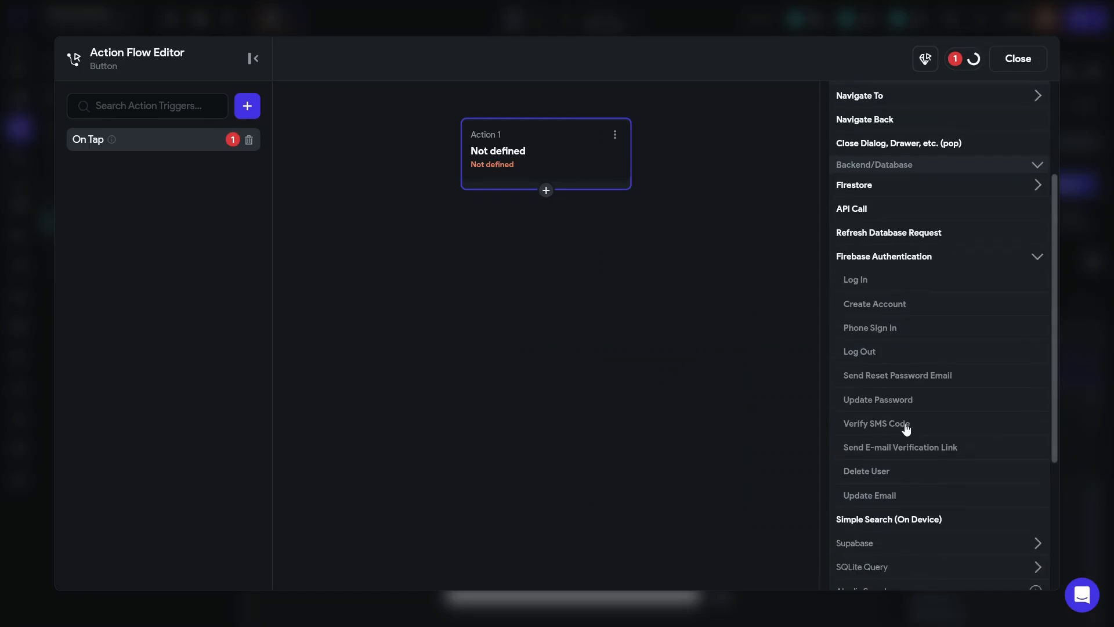
{"action": "left_click", "coordinate": [861, 350]}
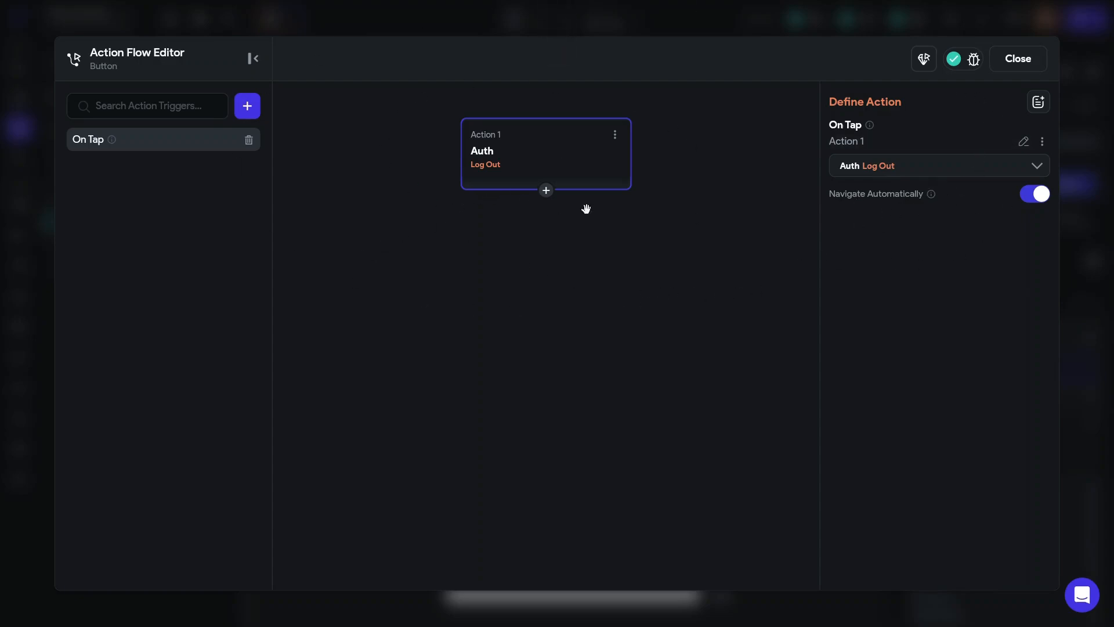
{"action": "left_click", "coordinate": [1019, 65]}
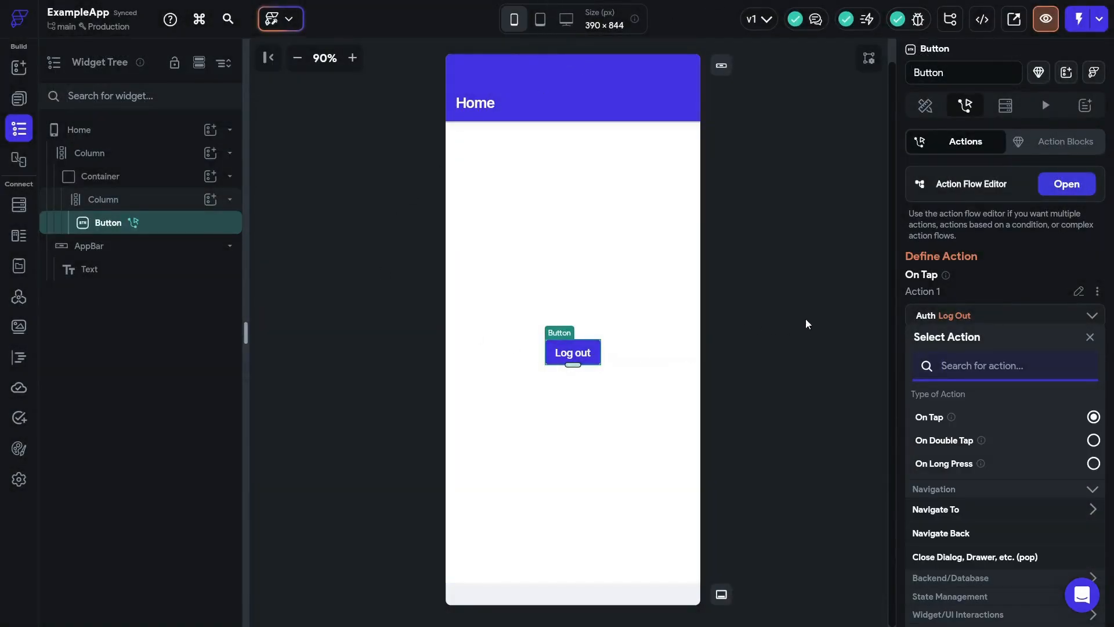
{"action": "left_click", "coordinate": [774, 261]}
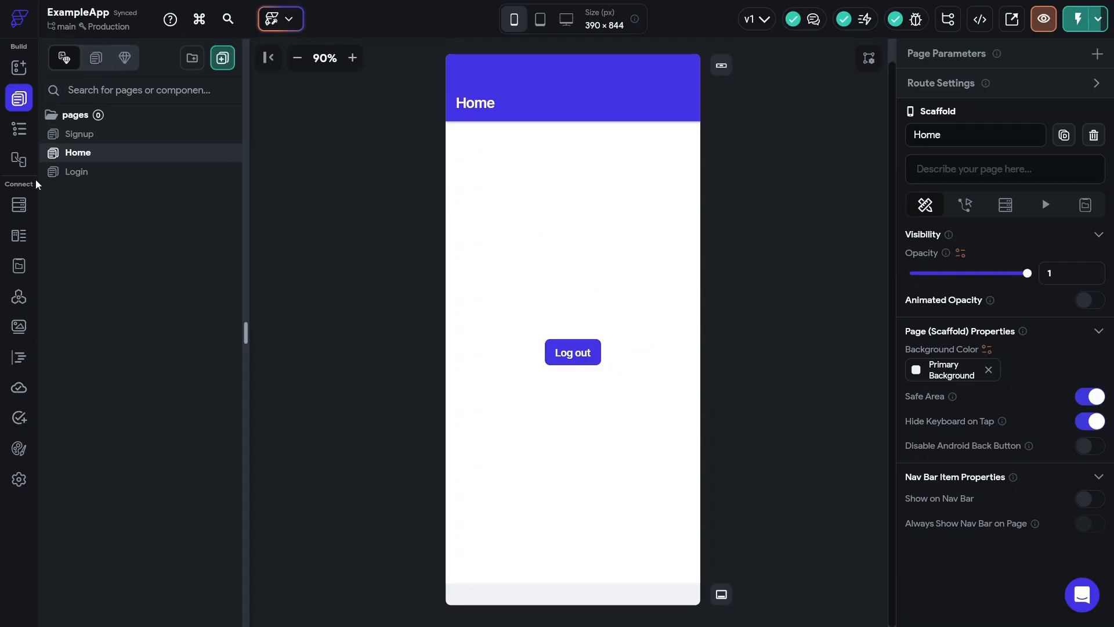
- On the Login page, change the Login button's first action to Firebase Authentication Log In
{"action": "left_click", "coordinate": [81, 173]}
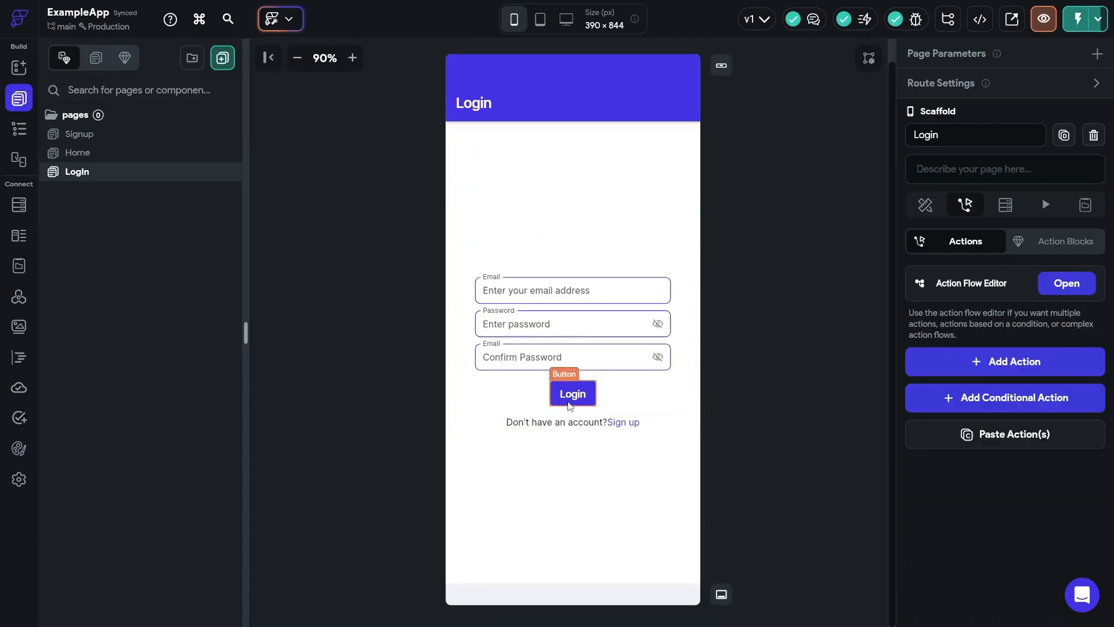
{"action": "left_click", "coordinate": [577, 394]}
{"action": "left_click", "coordinate": [979, 202]}
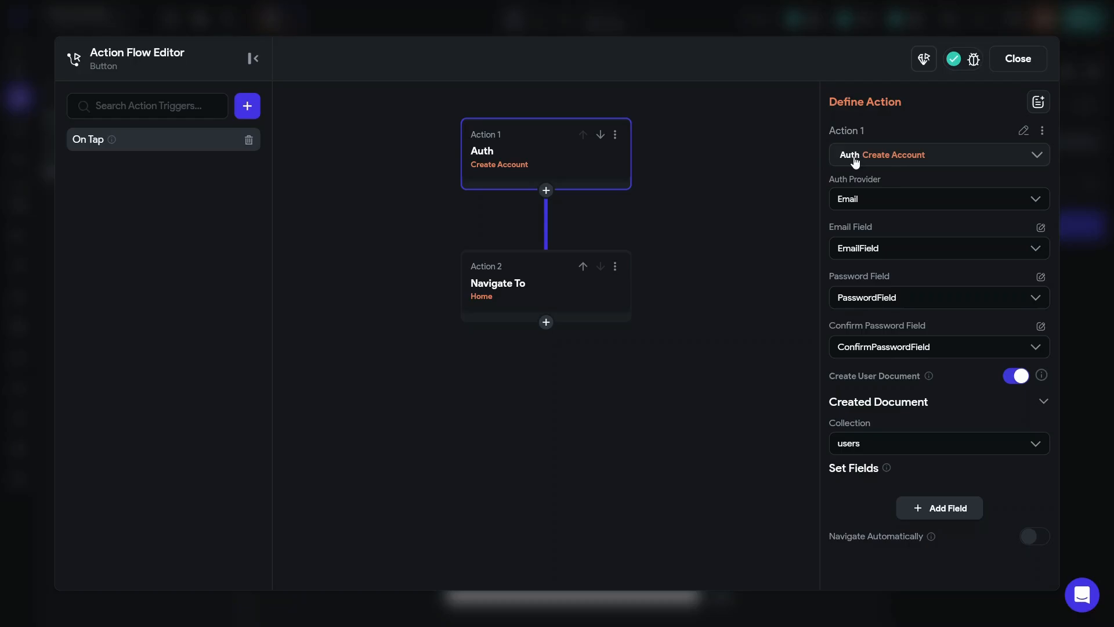
{"action": "left_click", "coordinate": [923, 159]}
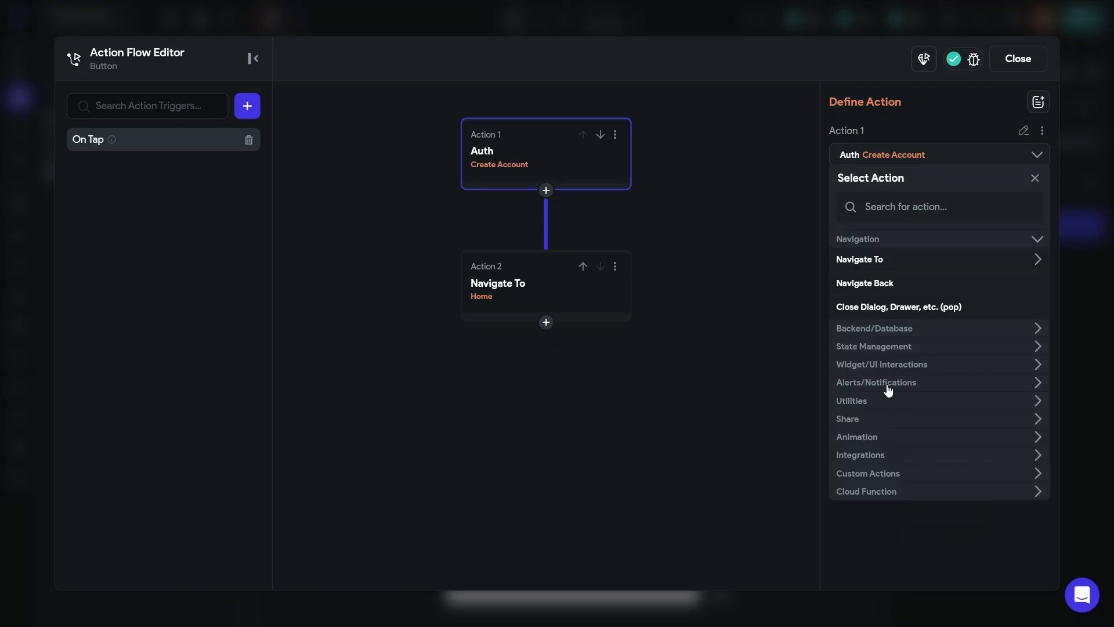
{"action": "left_click", "coordinate": [885, 335]}
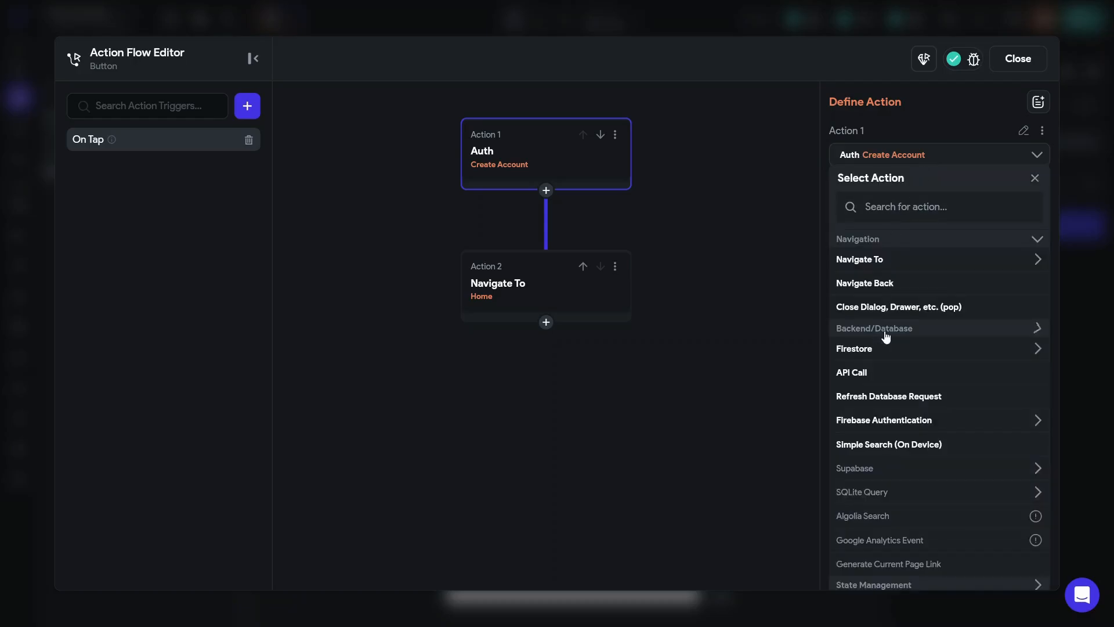
{"action": "left_click", "coordinate": [900, 422]}
{"action": "scroll", "coordinate": [900, 423], "scroll_direction": "down", "scroll_amount": 2}
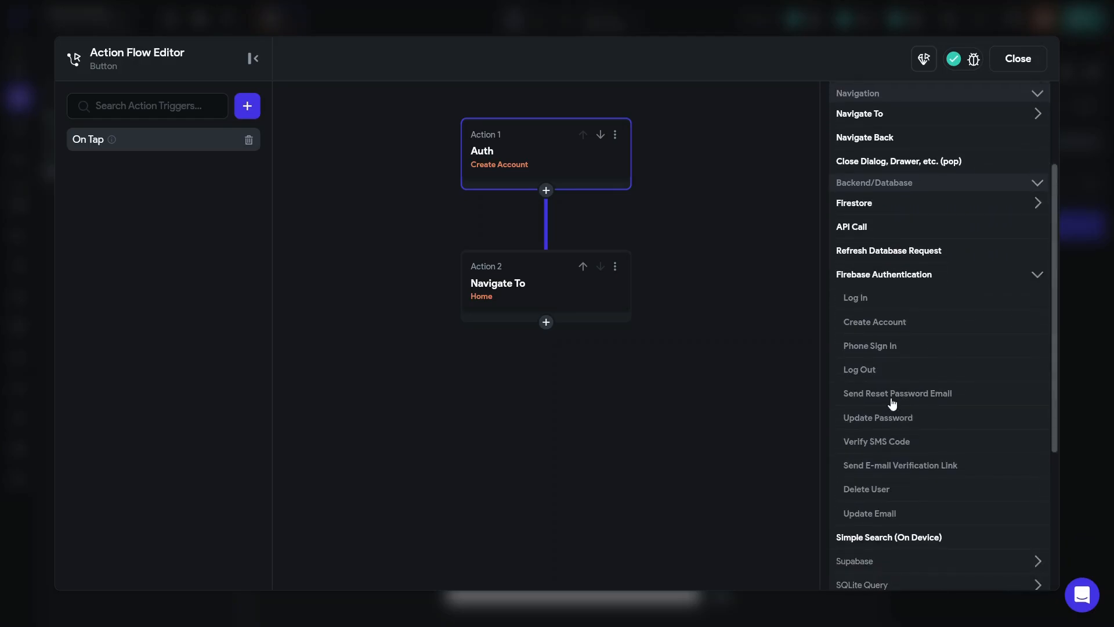
{"action": "left_click", "coordinate": [856, 297]}
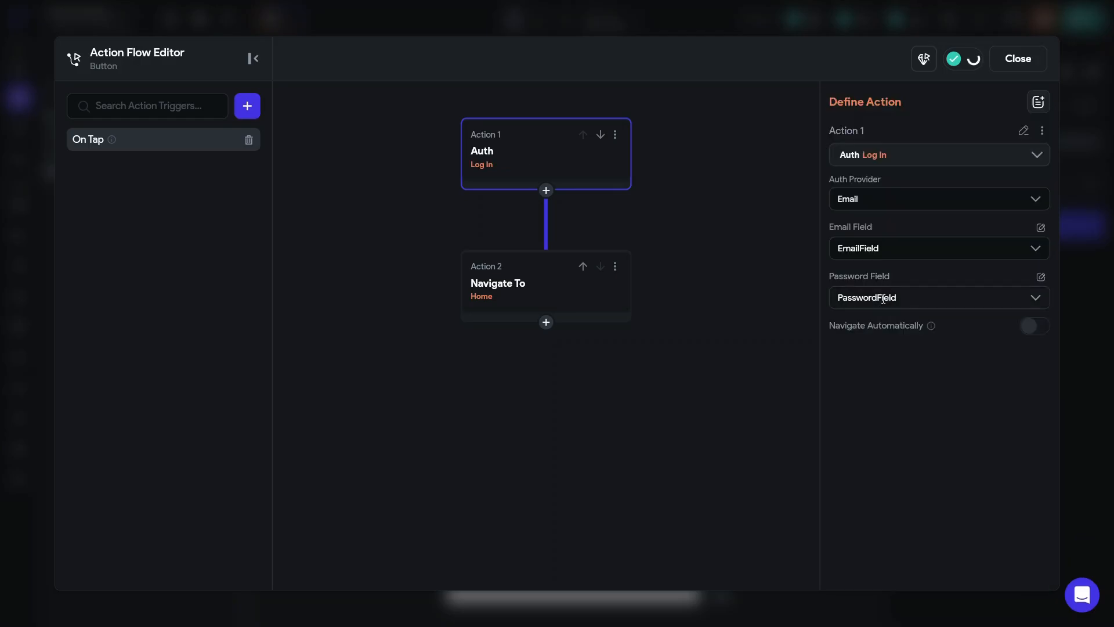
{"action": "left_click", "coordinate": [1018, 62]}
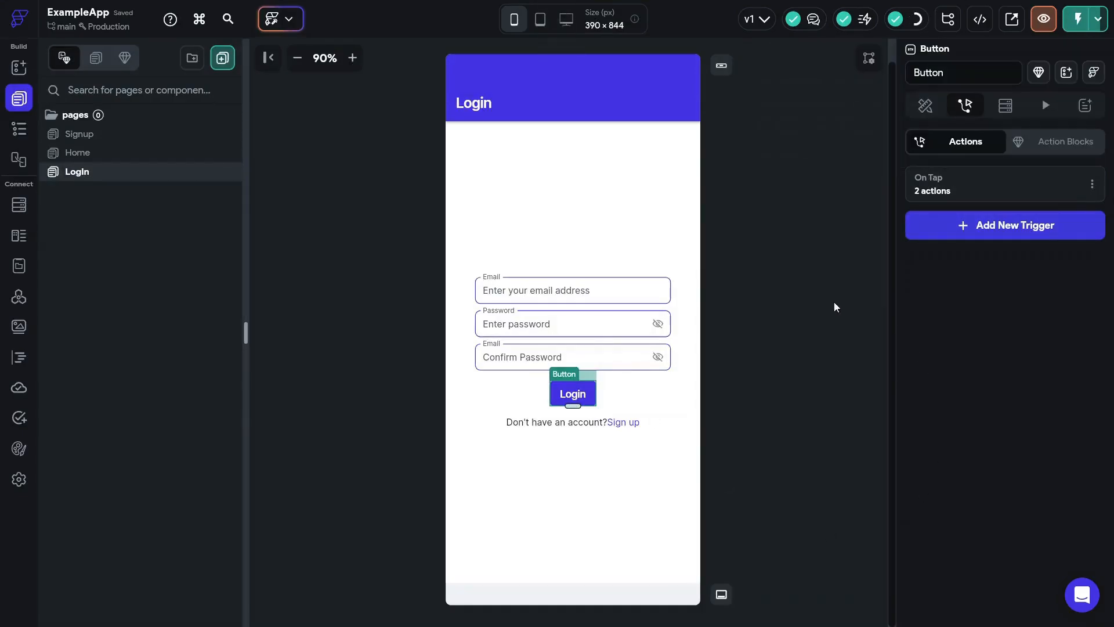
{"action": "left_click", "coordinate": [794, 319]}
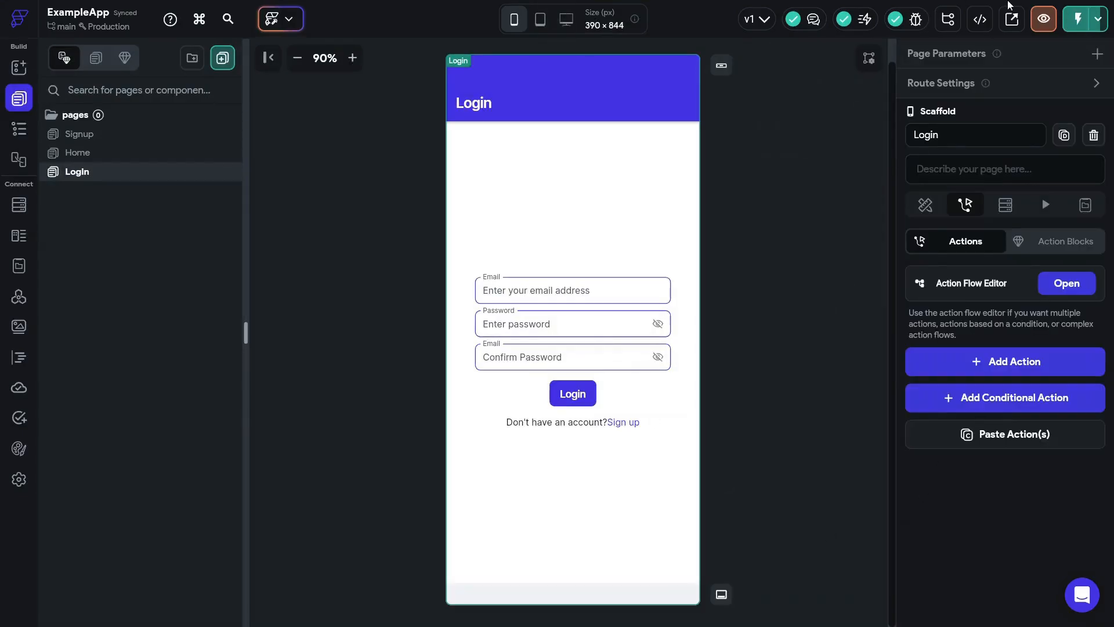
- Start Test Mode and open the running debug session to preview the Login page
{"action": "left_click", "coordinate": [1077, 21]}
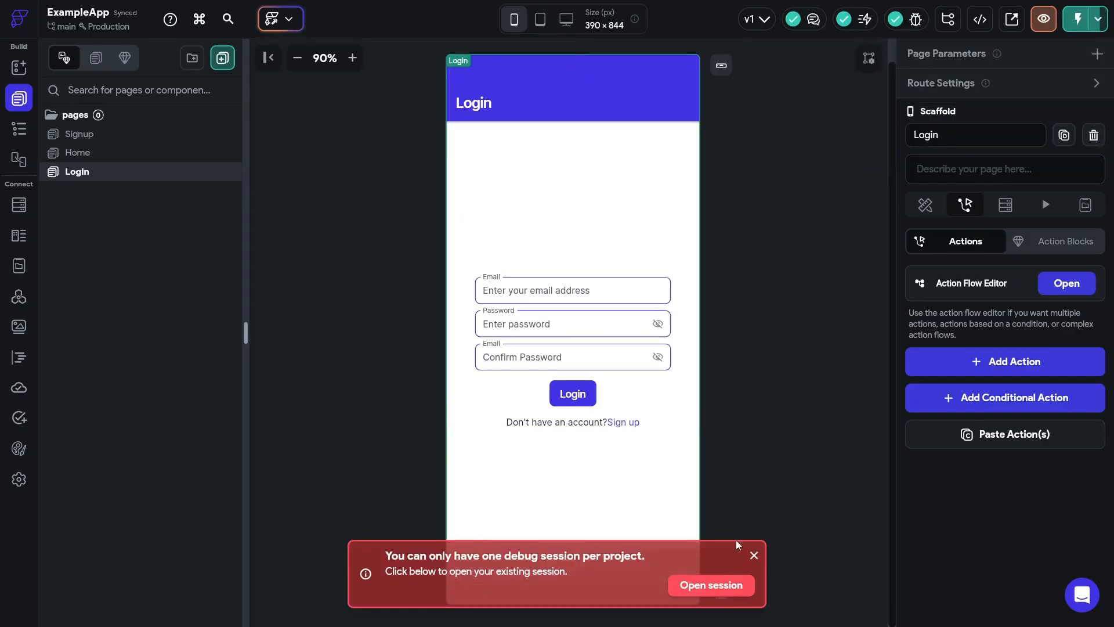
{"action": "left_click", "coordinate": [709, 587]}
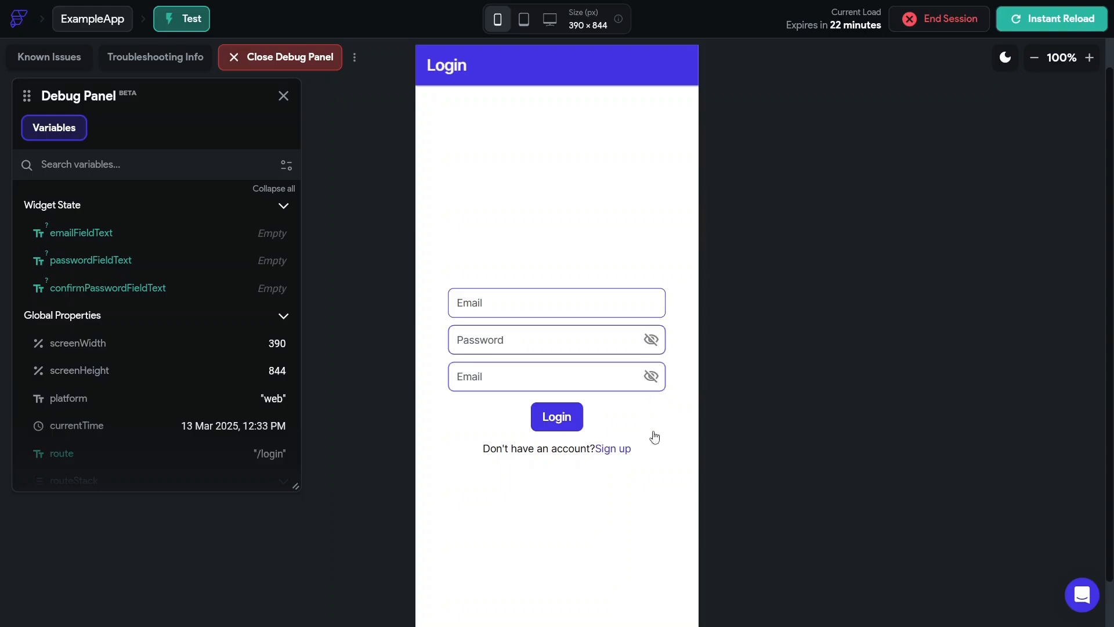
- In the preview's Signup page, enter a test e-mail, password and confirmation, then submit the form
{"action": "left_click", "coordinate": [607, 451]}
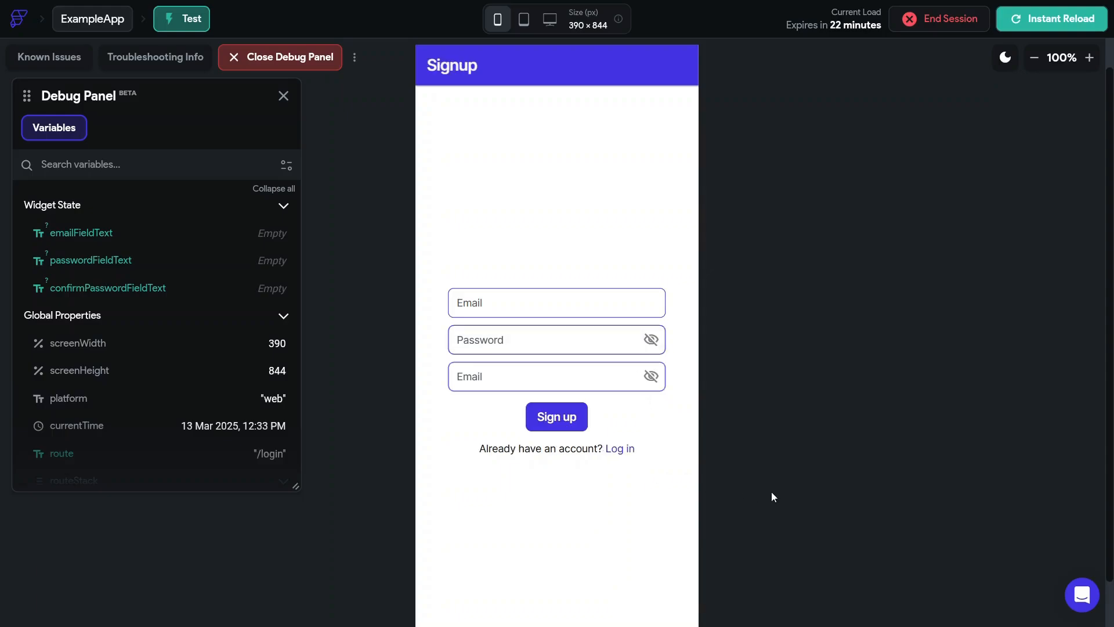
{"action": "left_click", "coordinate": [499, 309]}
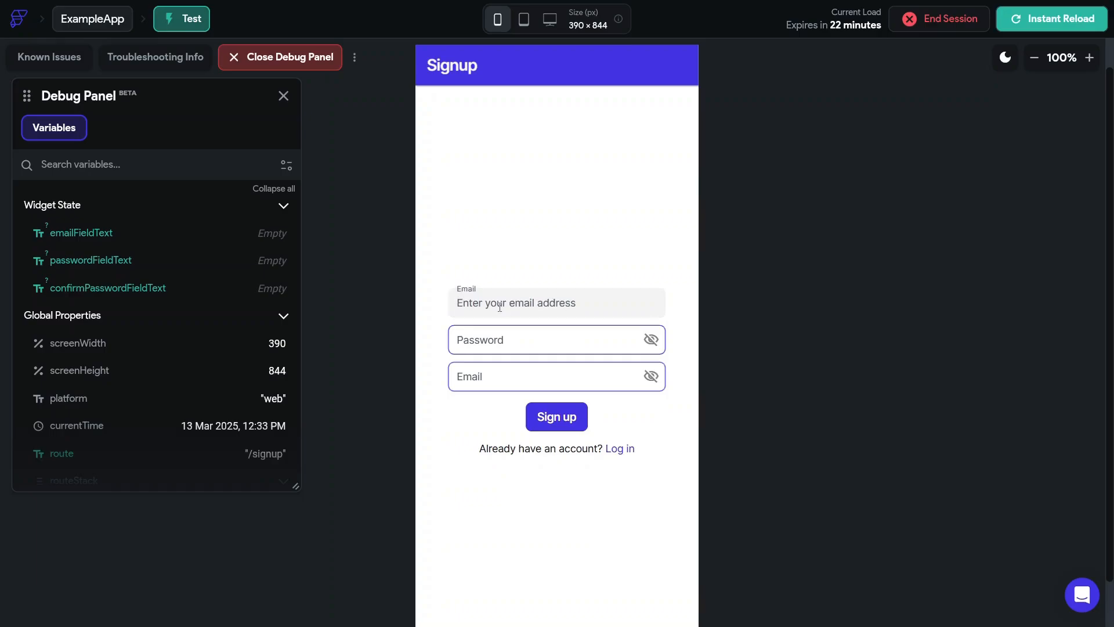
{"action": "type", "text": "example"}
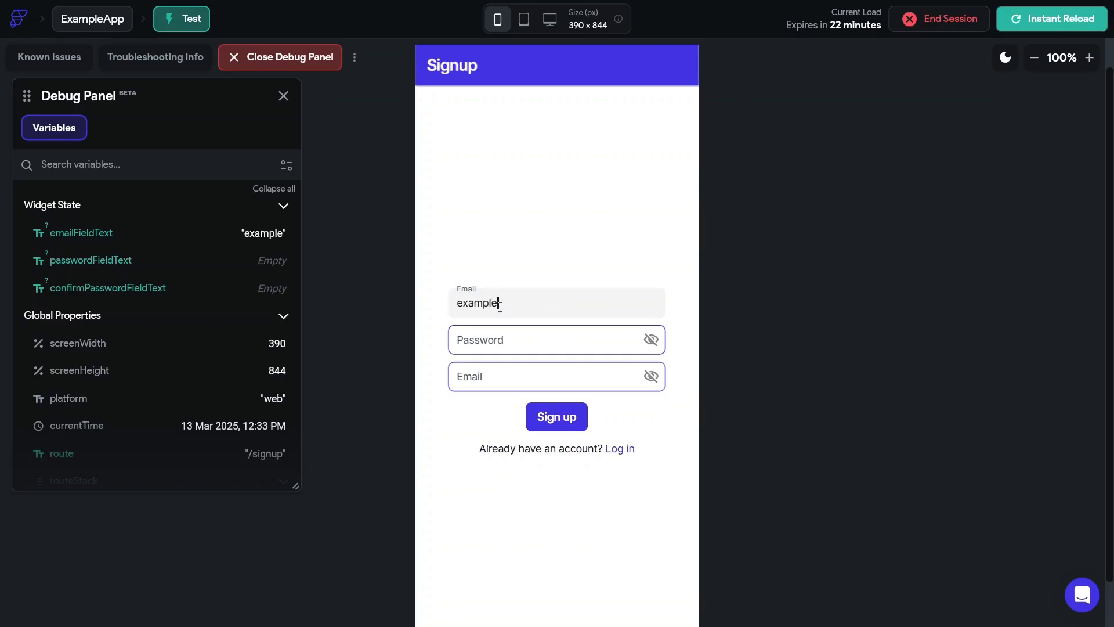
{"action": "type", "text": "@xyz.com"}
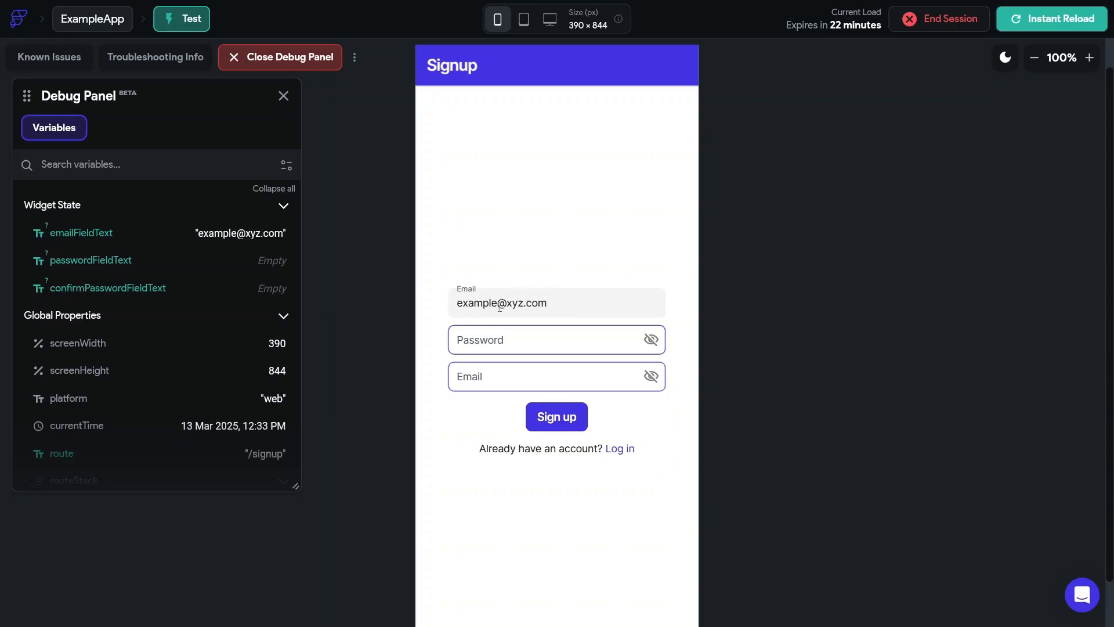
{"action": "key", "text": "Tab"}
{"action": "type", "text": "pestPa"}
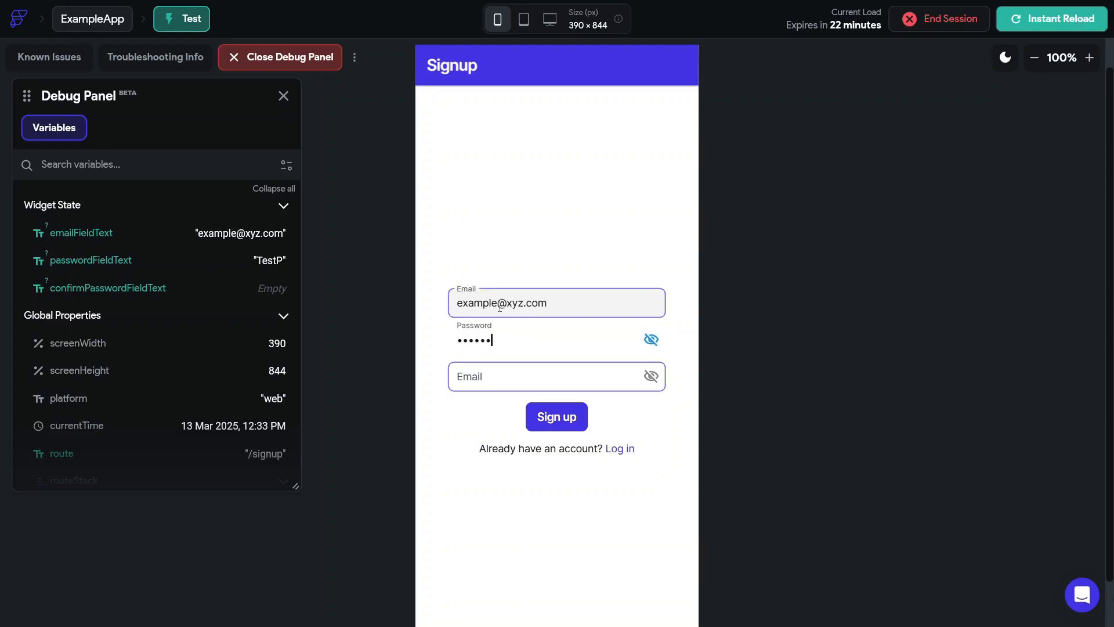
{"action": "type", "text": "ss123"}
{"action": "key", "text": "Tab"}
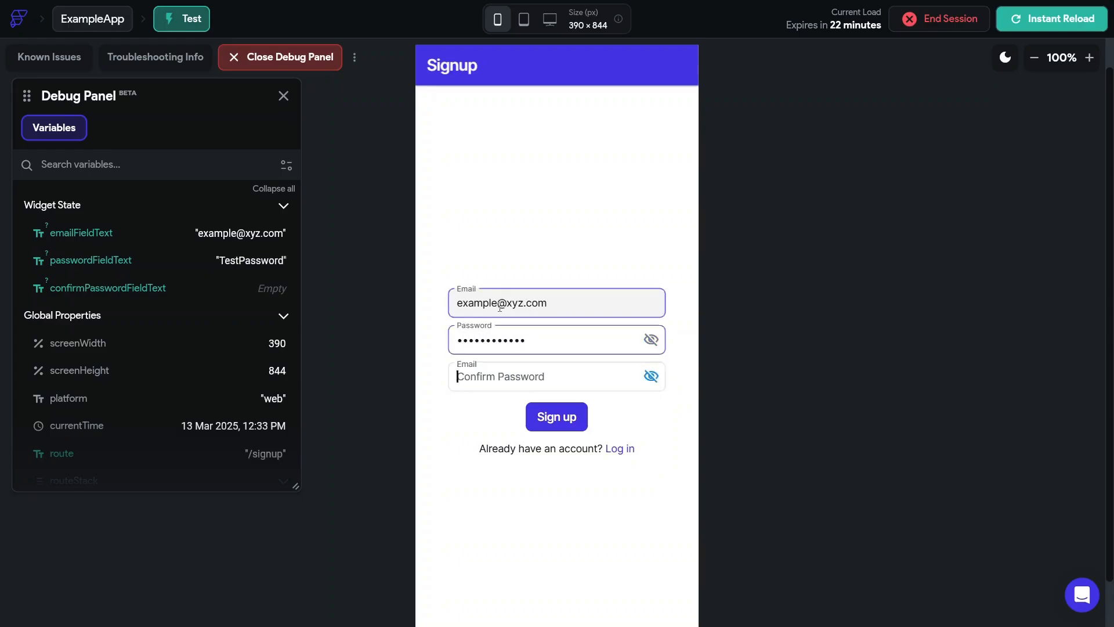
{"action": "type", "text": "T"}
{"action": "key", "text": "BackSpace"}
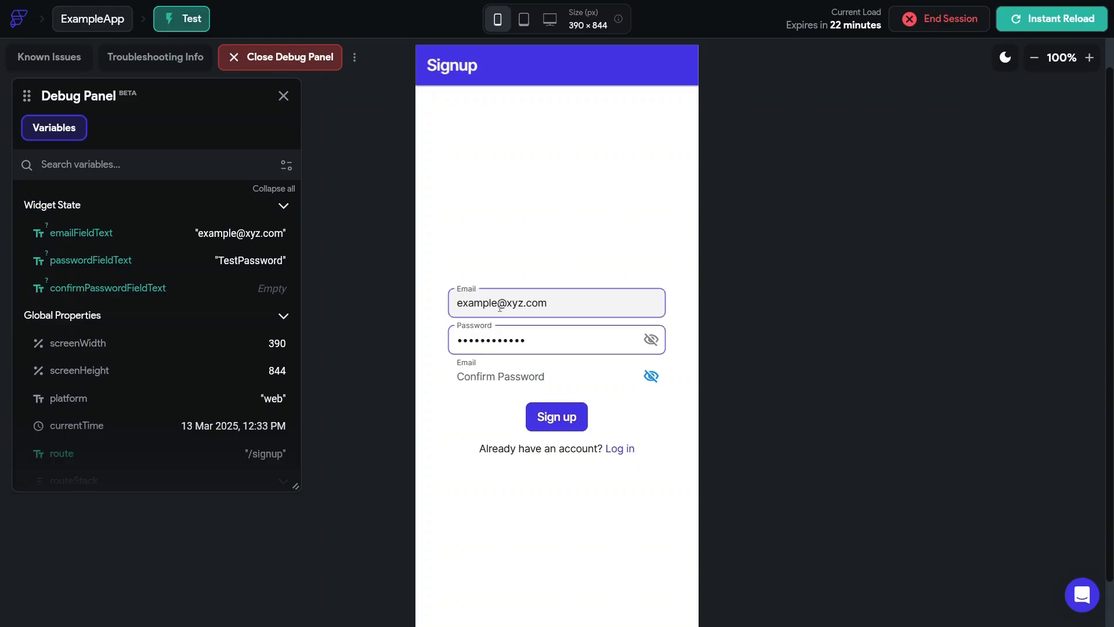
{"action": "type", "text": "TestPasswor"}
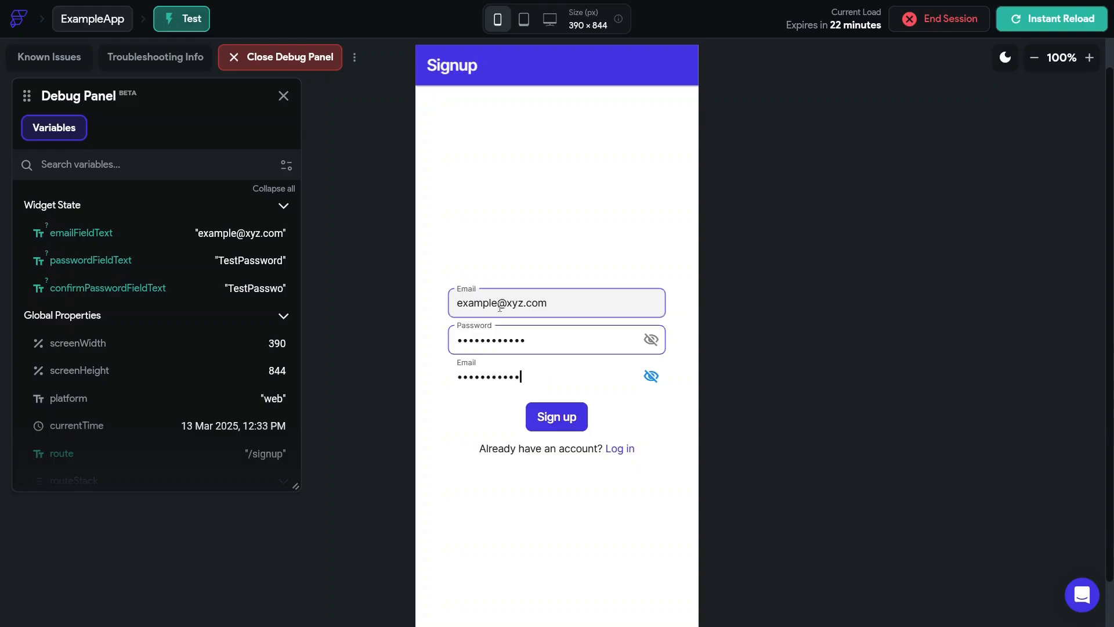
{"action": "left_click", "coordinate": [560, 423]}
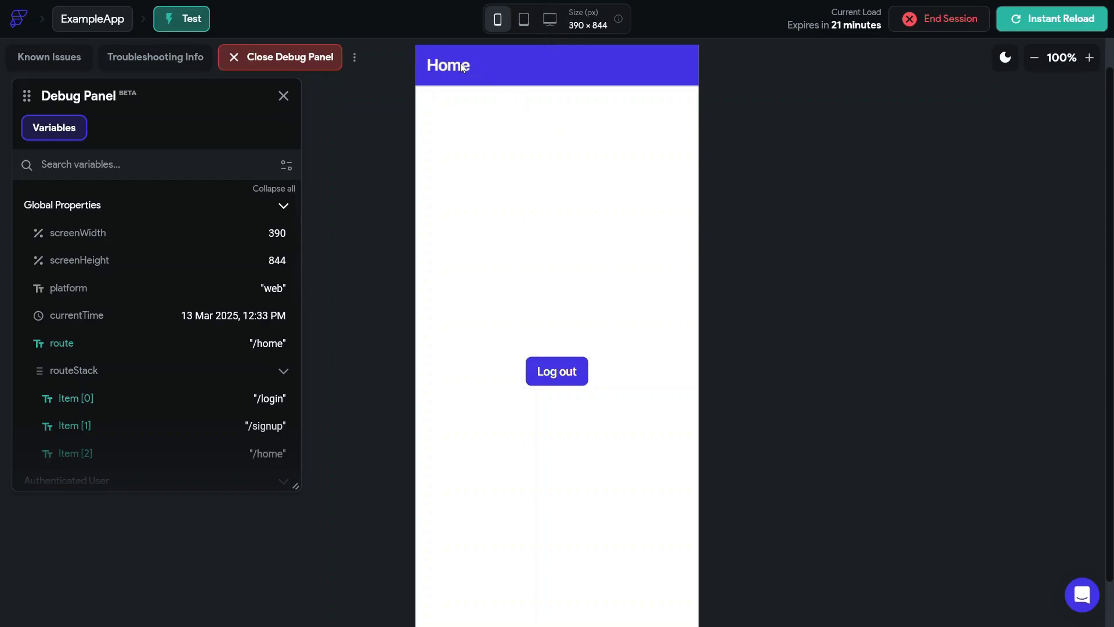
- Log out from the preview's Home page, returning to the Login screen
{"action": "left_click", "coordinate": [565, 376]}
{"action": "scroll", "coordinate": [639, 371], "scroll_direction": "up", "scroll_amount": 1}
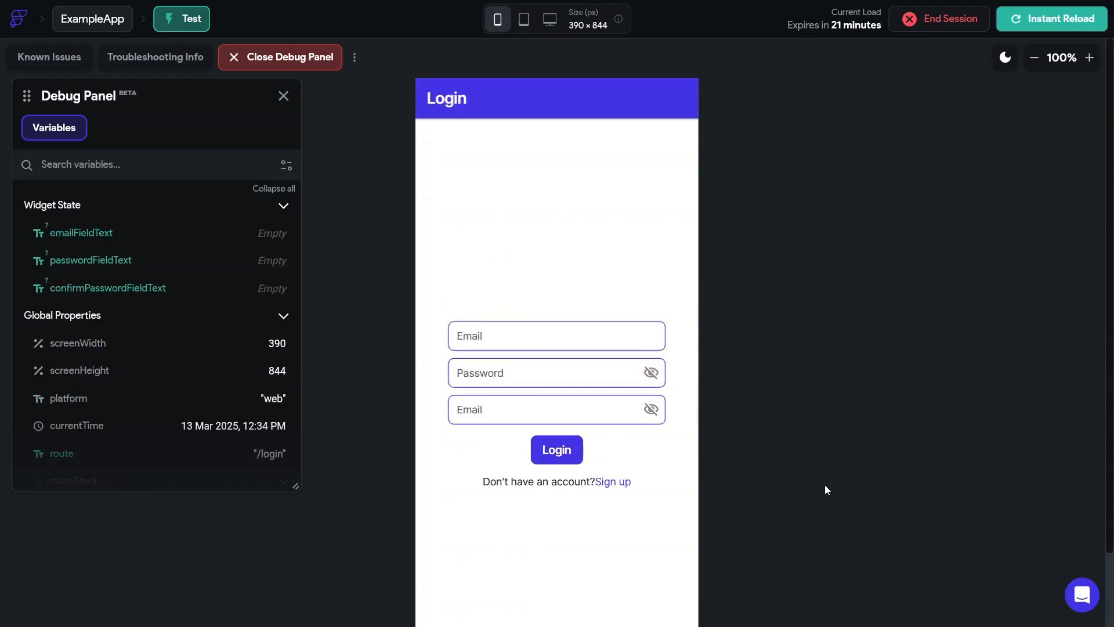
{"action": "scroll", "coordinate": [824, 485], "scroll_direction": "down", "scroll_amount": 2}
{"action": "scroll", "coordinate": [824, 490], "scroll_direction": "up", "scroll_amount": 1}
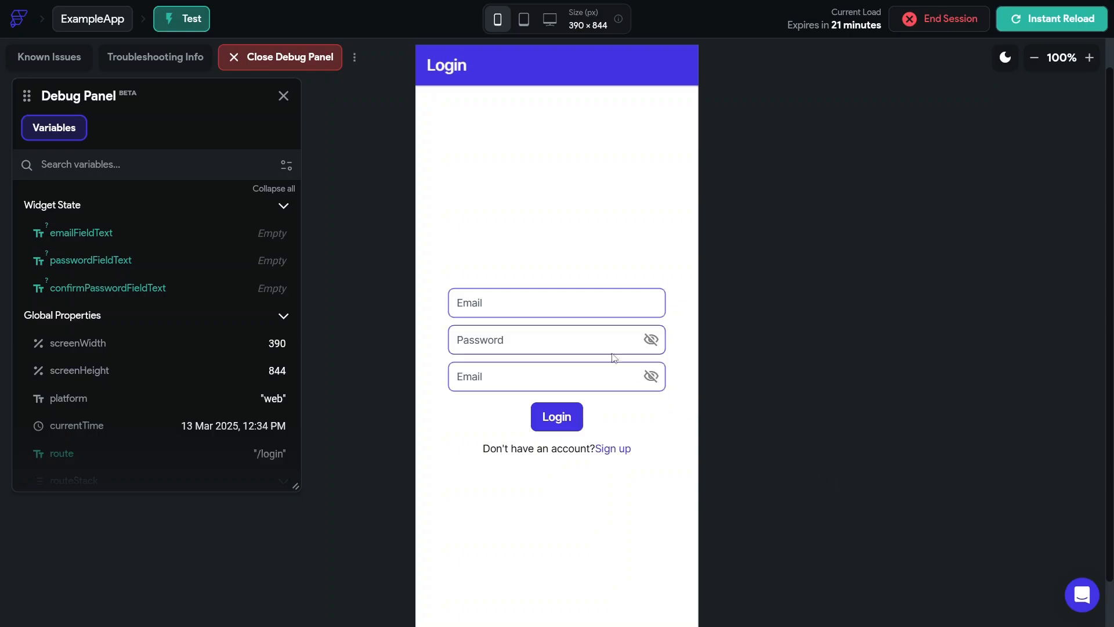
- Log in with the test account's e-mail and password, then log out again from Home
{"action": "left_click", "coordinate": [534, 311]}
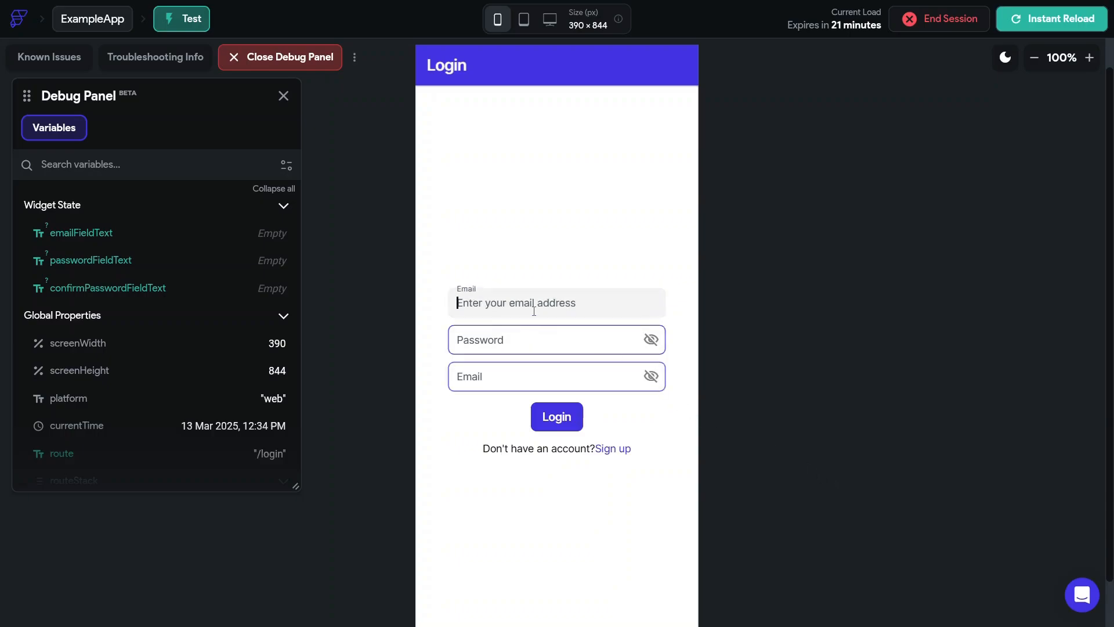
{"action": "type", "text": "example@"}
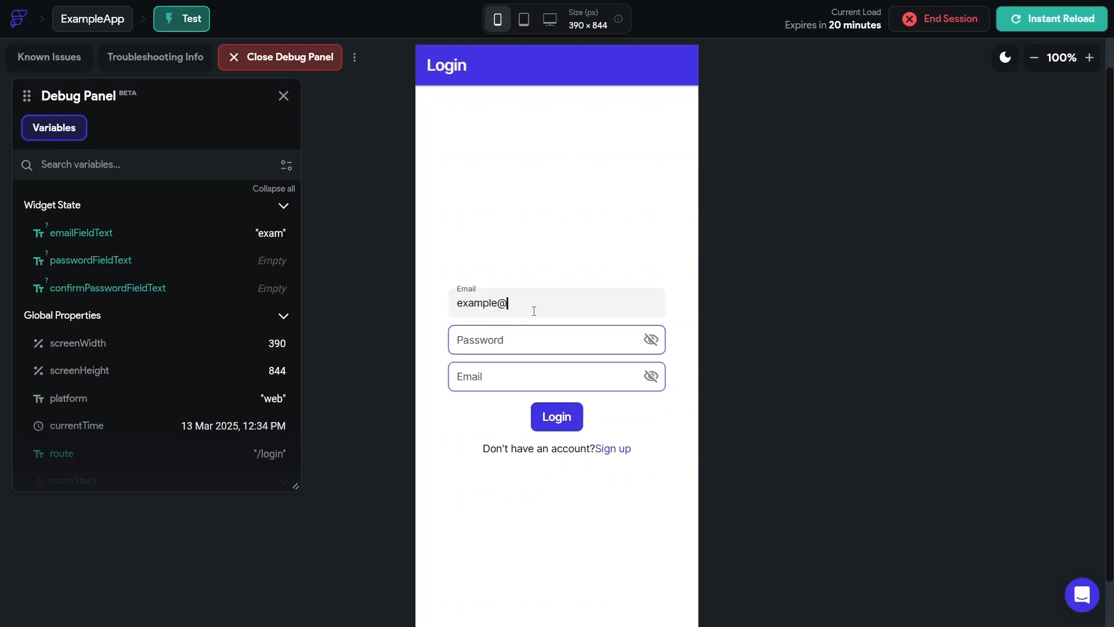
{"action": "type", "text": "xyz.com"}
{"action": "key", "text": "Tab"}
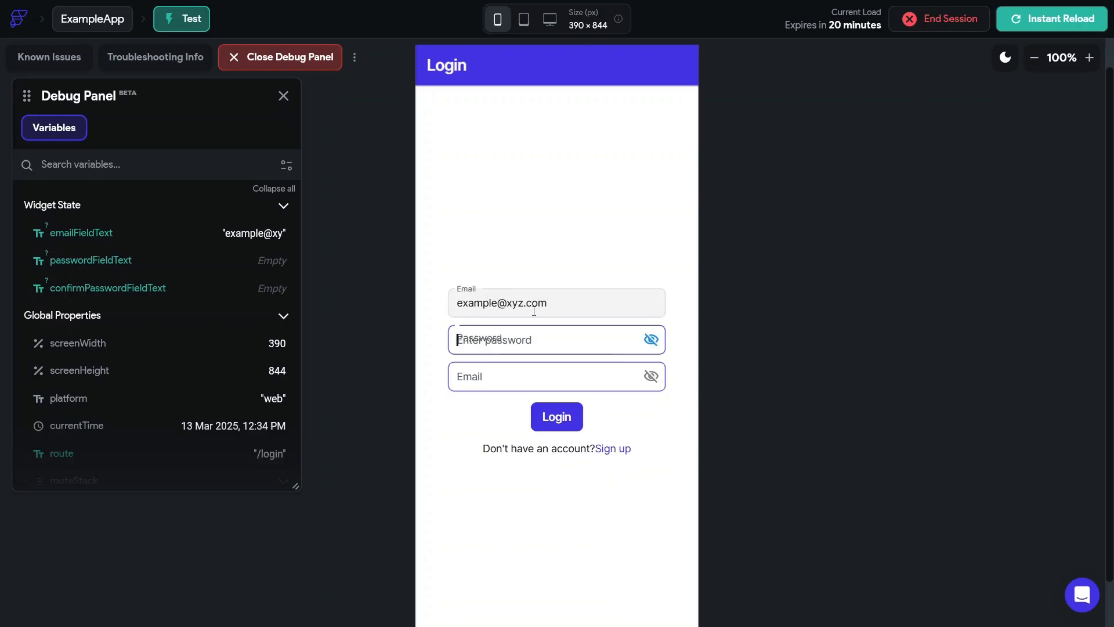
{"action": "type", "text": "Test@"}
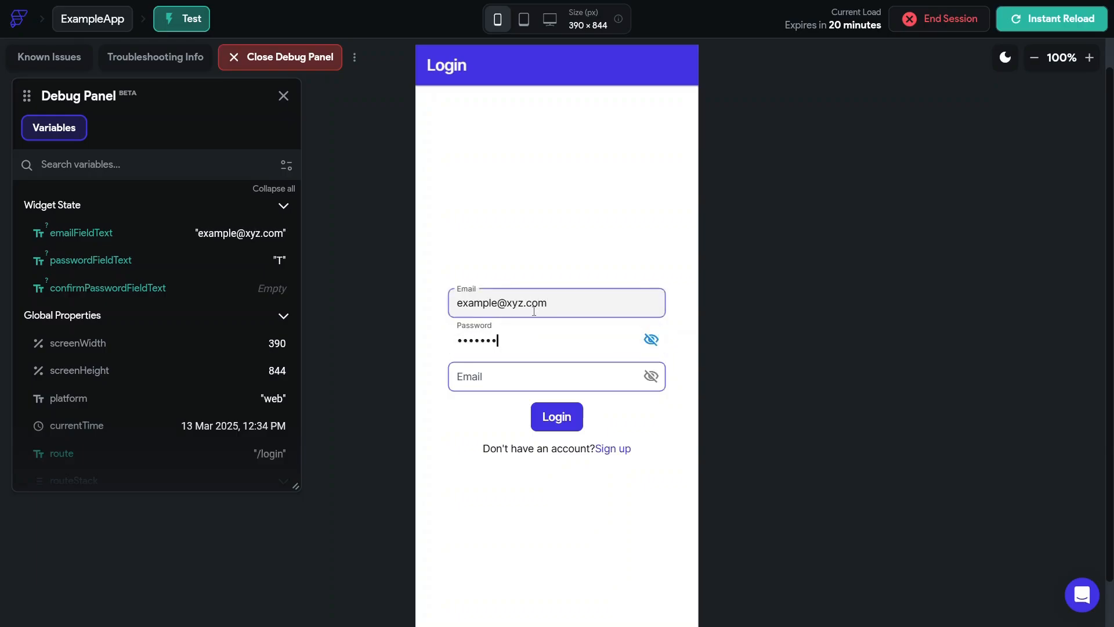
{"action": "type", "text": "assword"}
{"action": "key", "text": "Tab"}
{"action": "type", "text": "Test"}
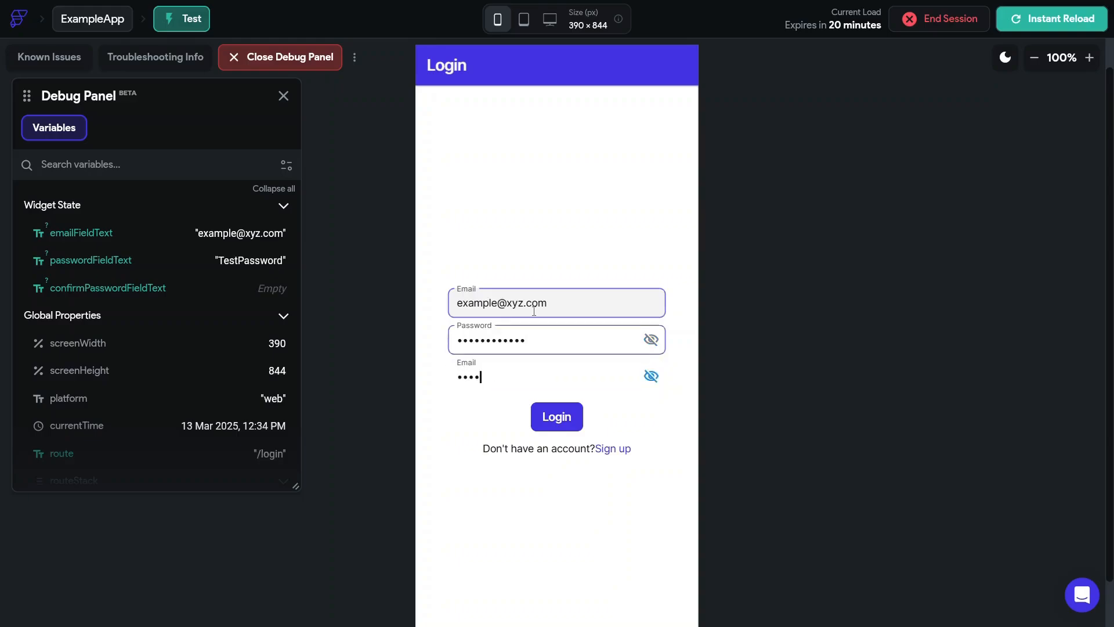
{"action": "type", "text": "Passwor"}
{"action": "left_click", "coordinate": [556, 415]}
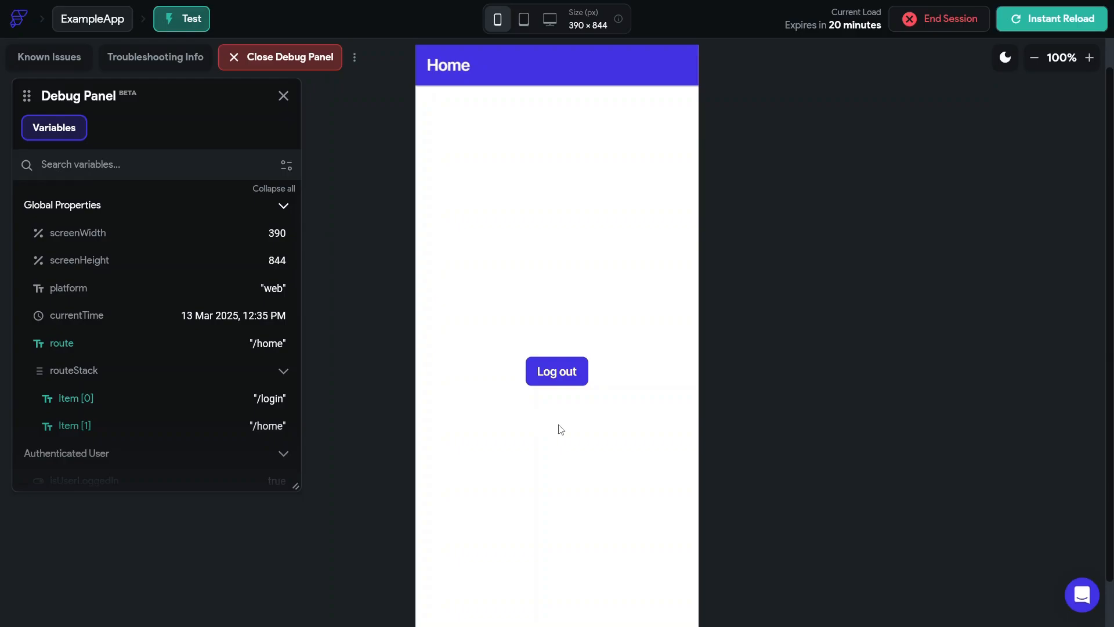
{"action": "left_click", "coordinate": [559, 375]}
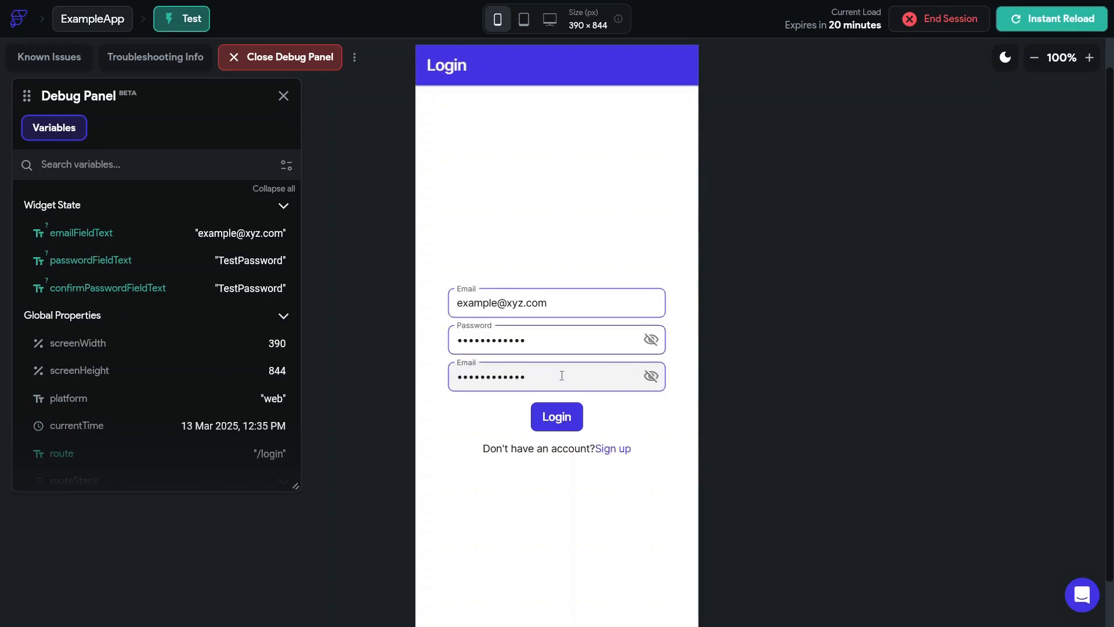